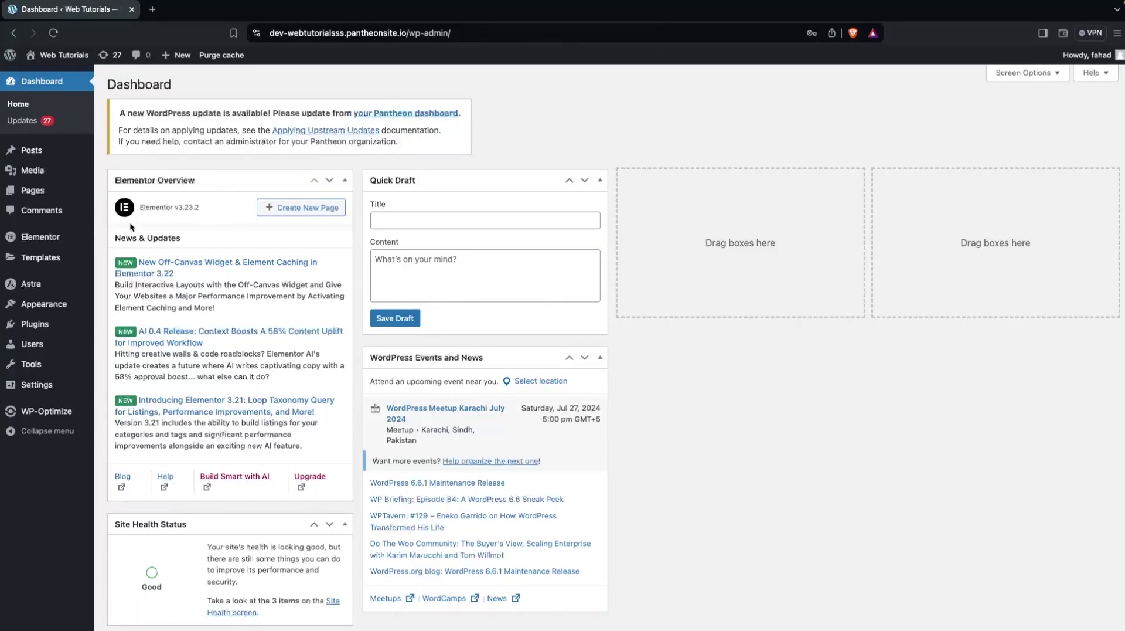
- Bring up the Appearance flyout submenu in the dashboard sidebar
mouse_move(50, 307)
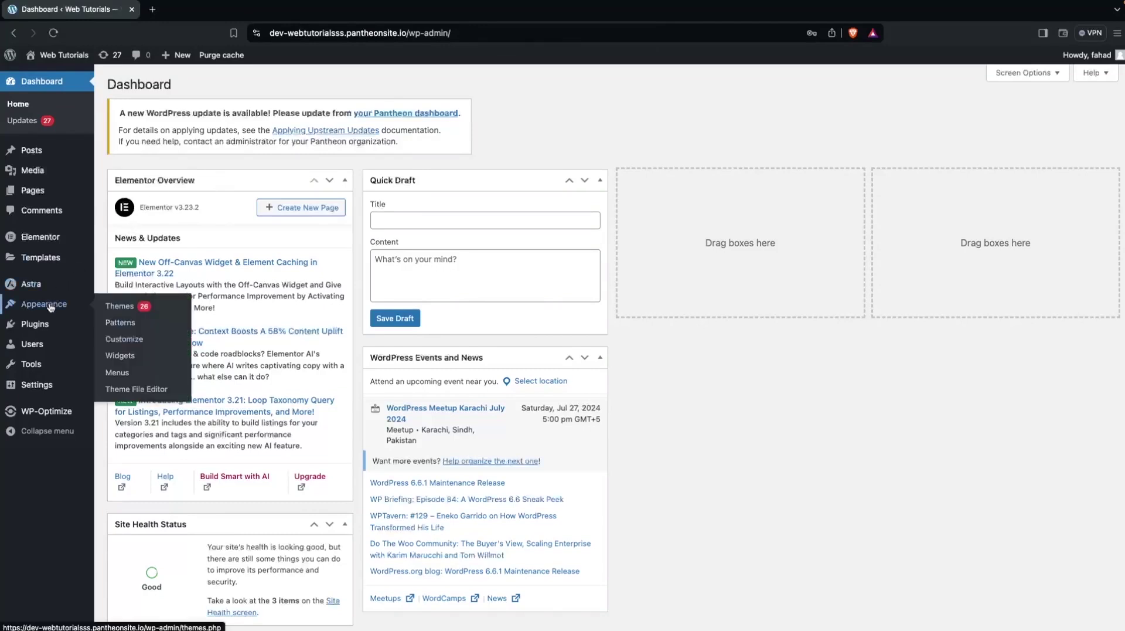
- Search the installed themes for WhiteDot and activate it
left_click(126, 308)
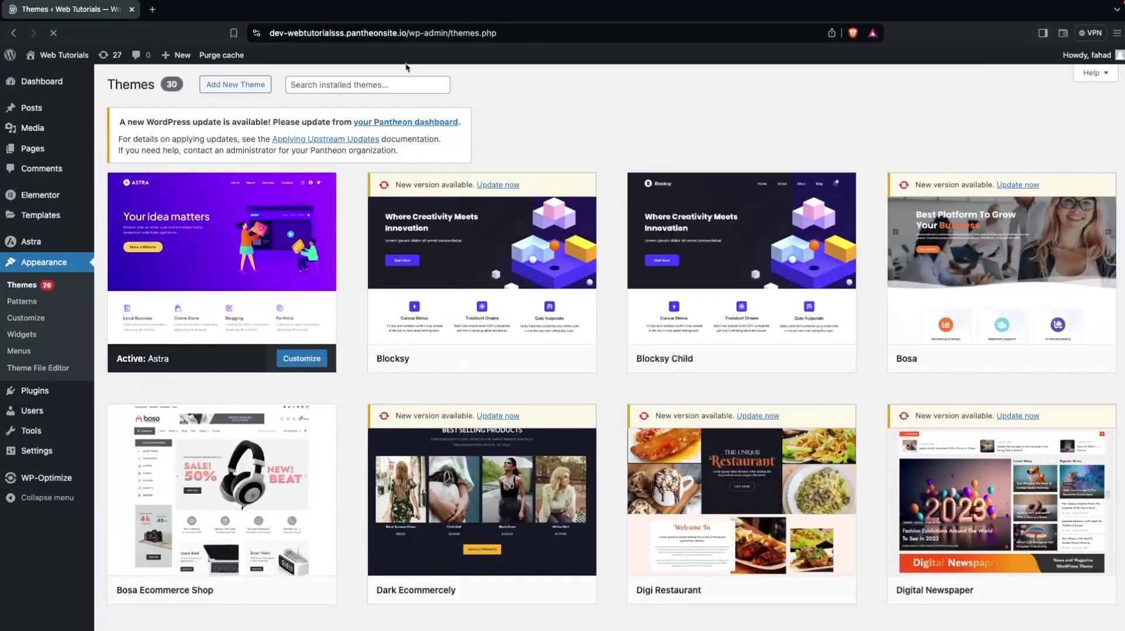
left_click(385, 78)
type("White")
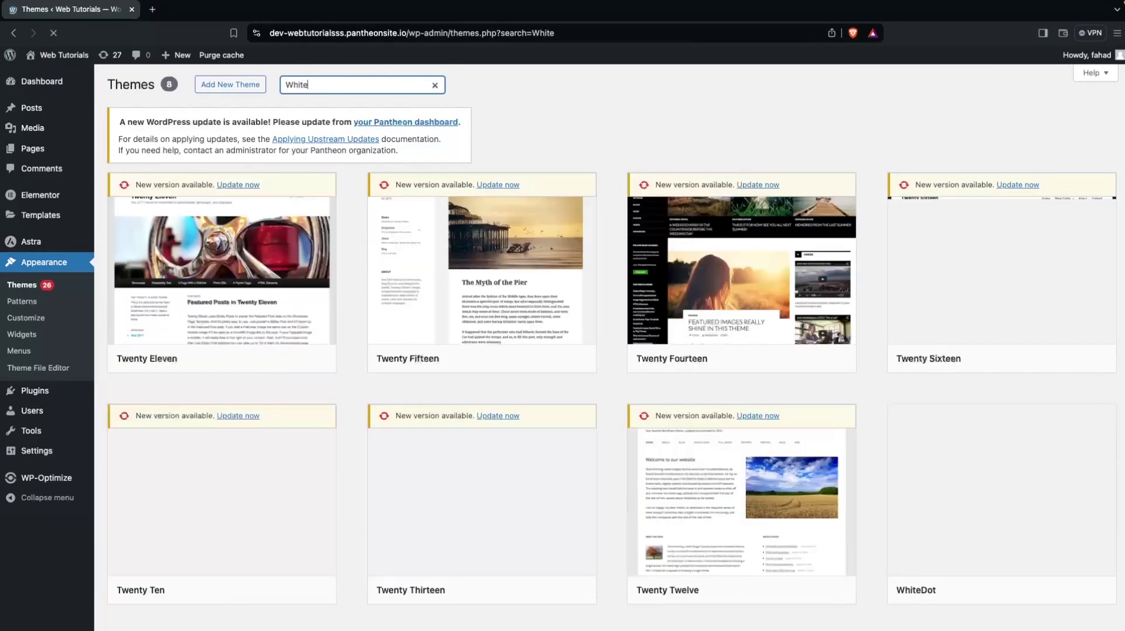
type("Dot")
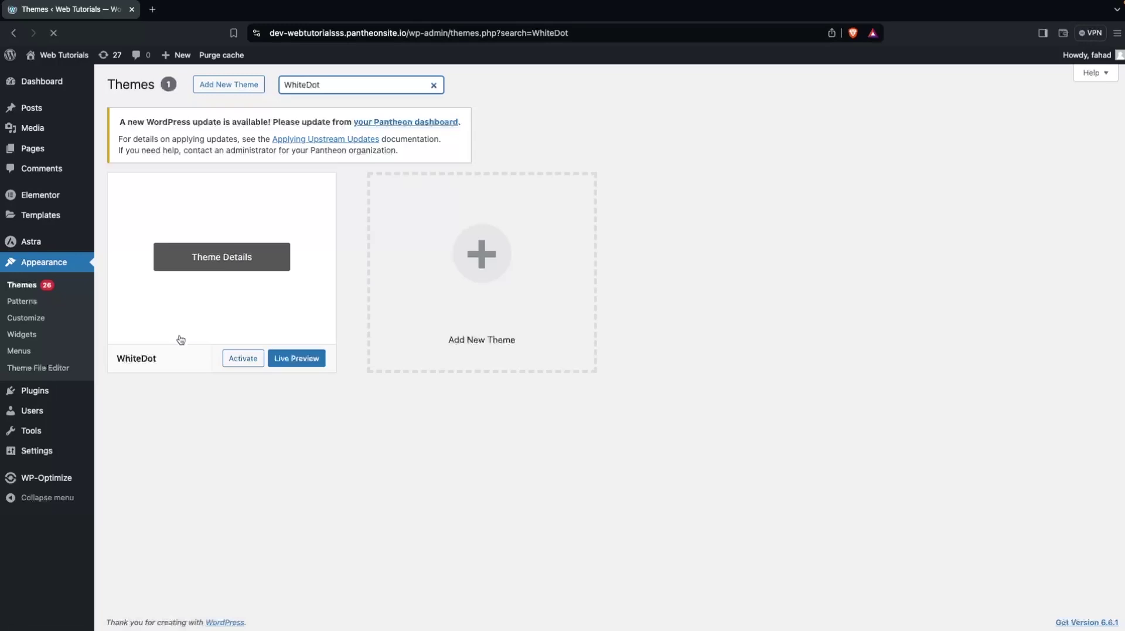
left_click(244, 367)
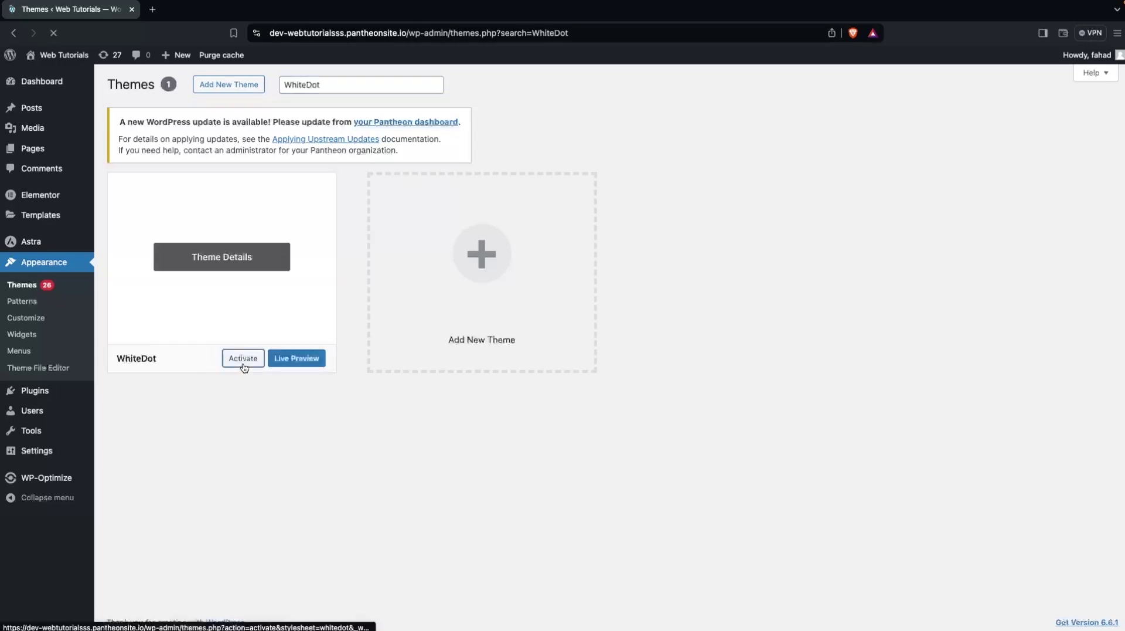
scroll(244, 417, "down", 4)
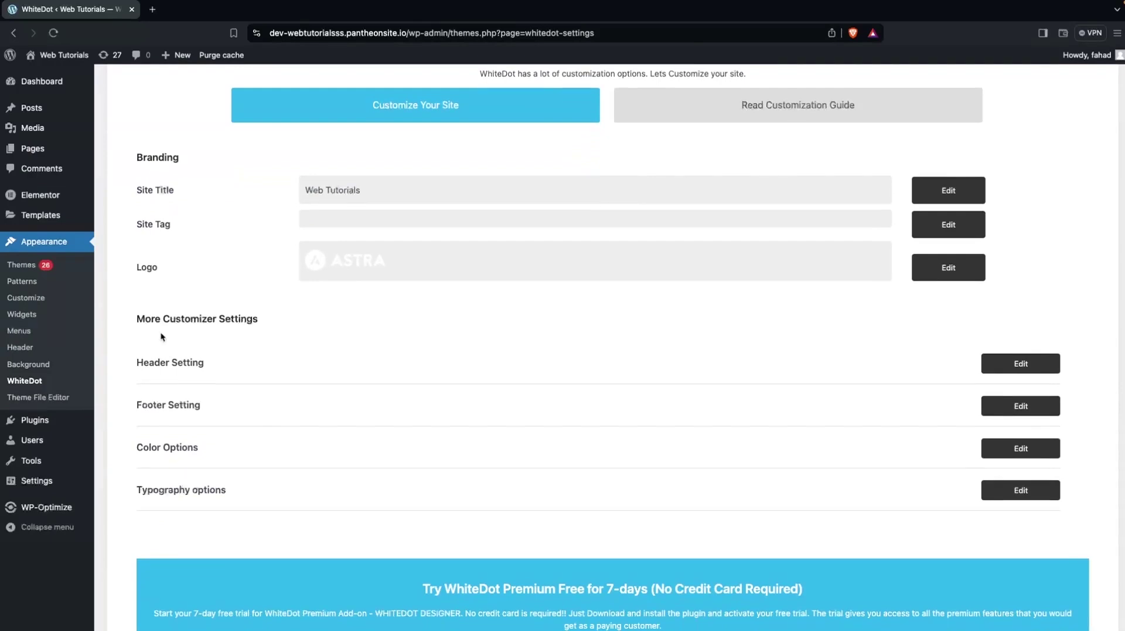
mouse_move(65, 422)
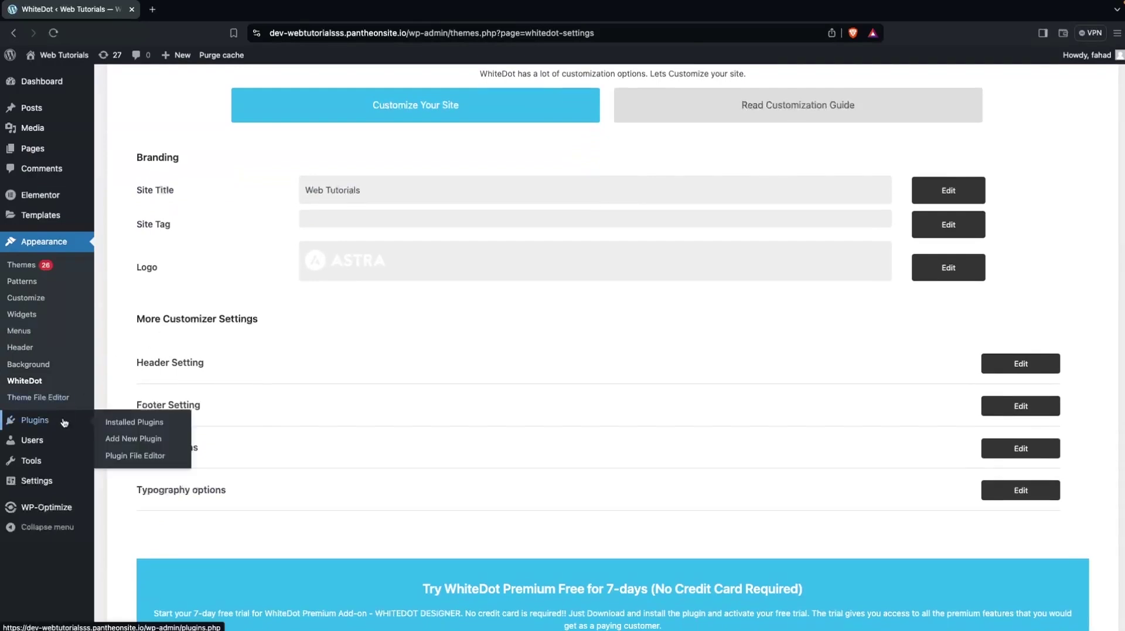
- Search the plugin directory for 'buddyPress' and install the BuddyPress and Youzify plugins
left_click(184, 439)
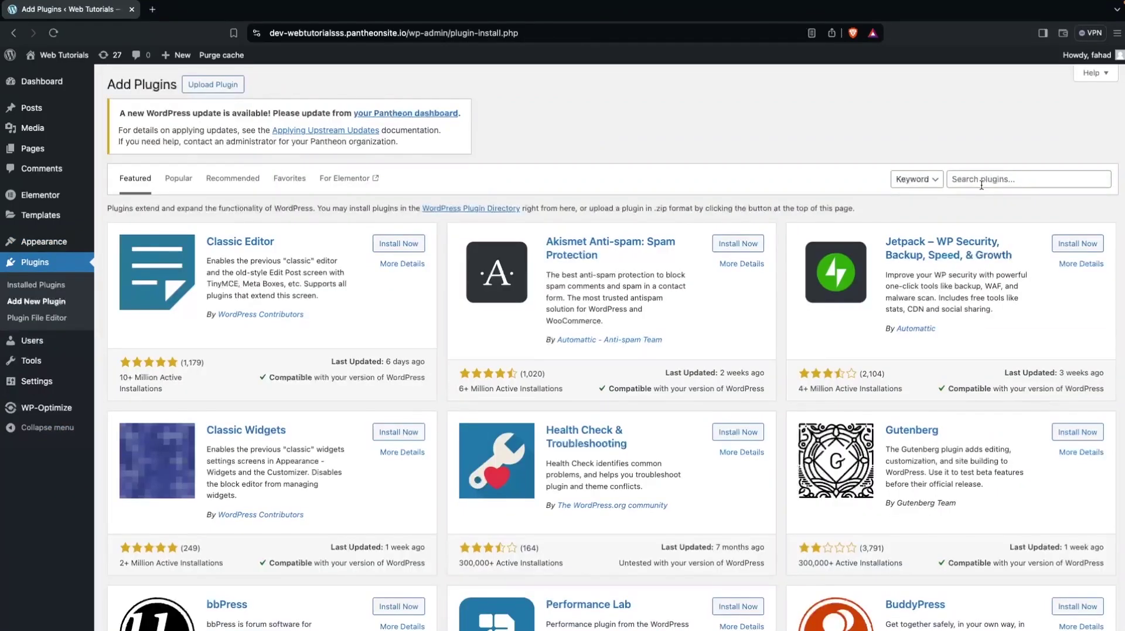
left_click(982, 186)
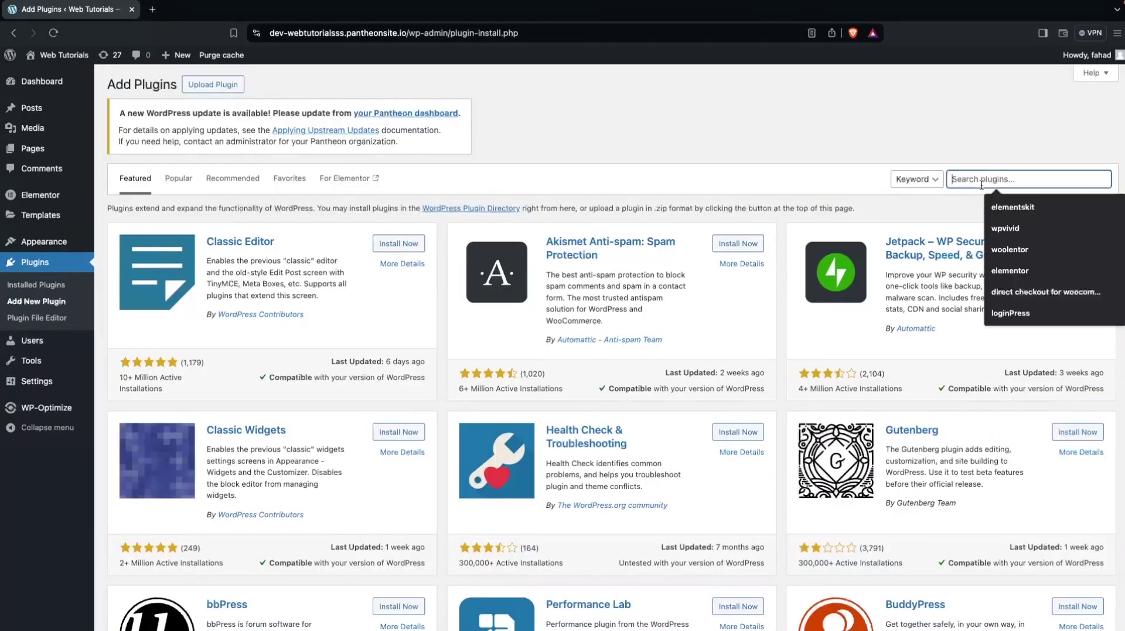
type("buddyPress")
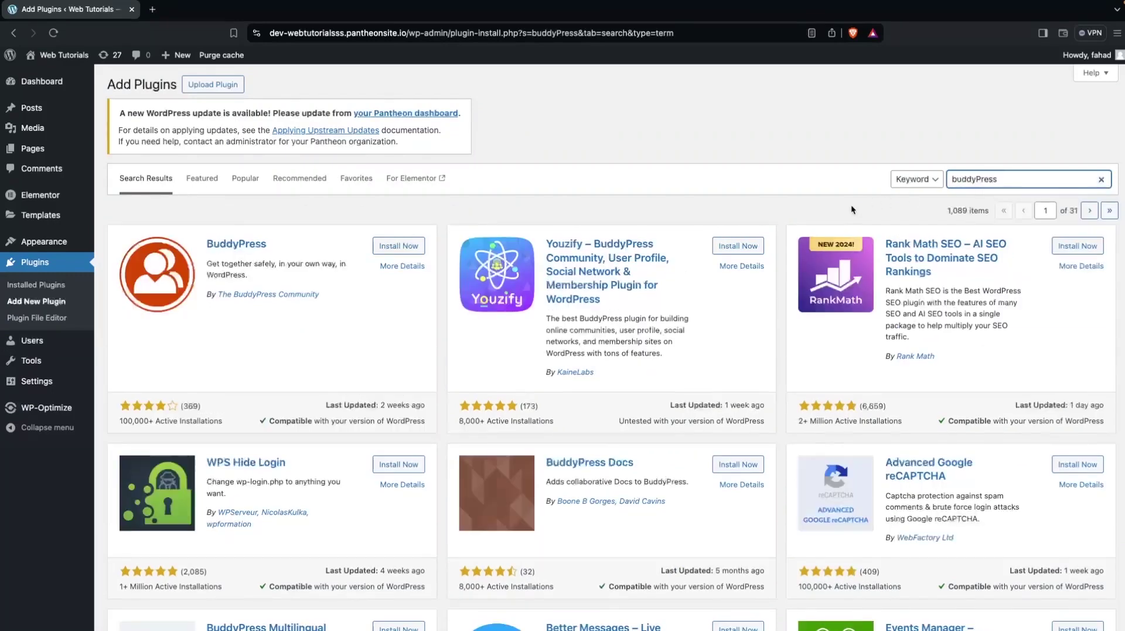
left_click(389, 246)
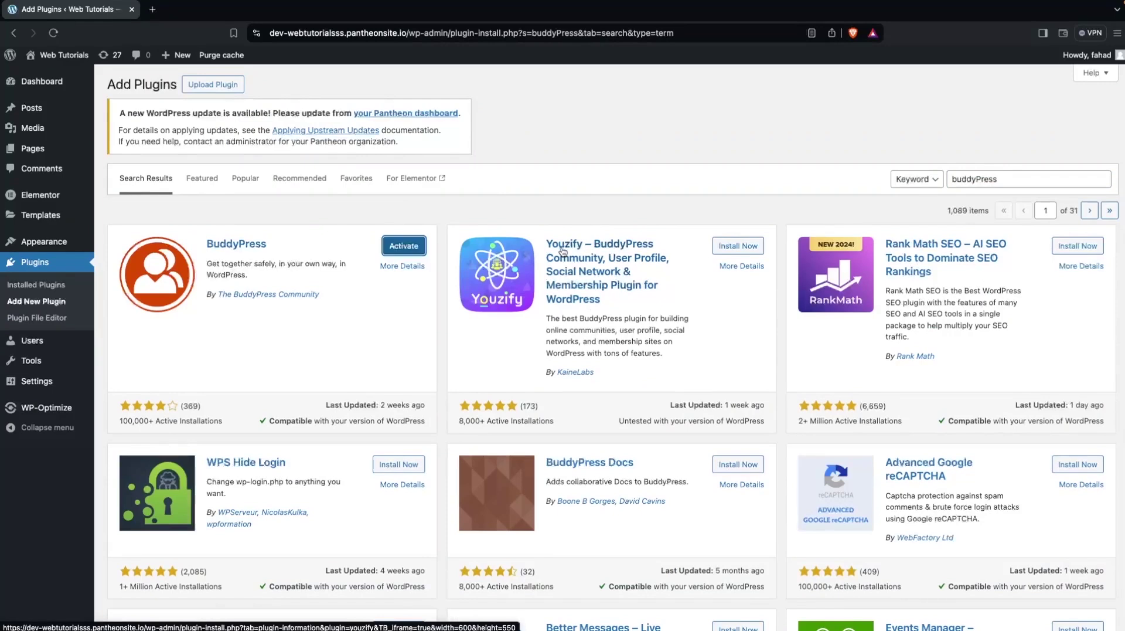
left_click(739, 248)
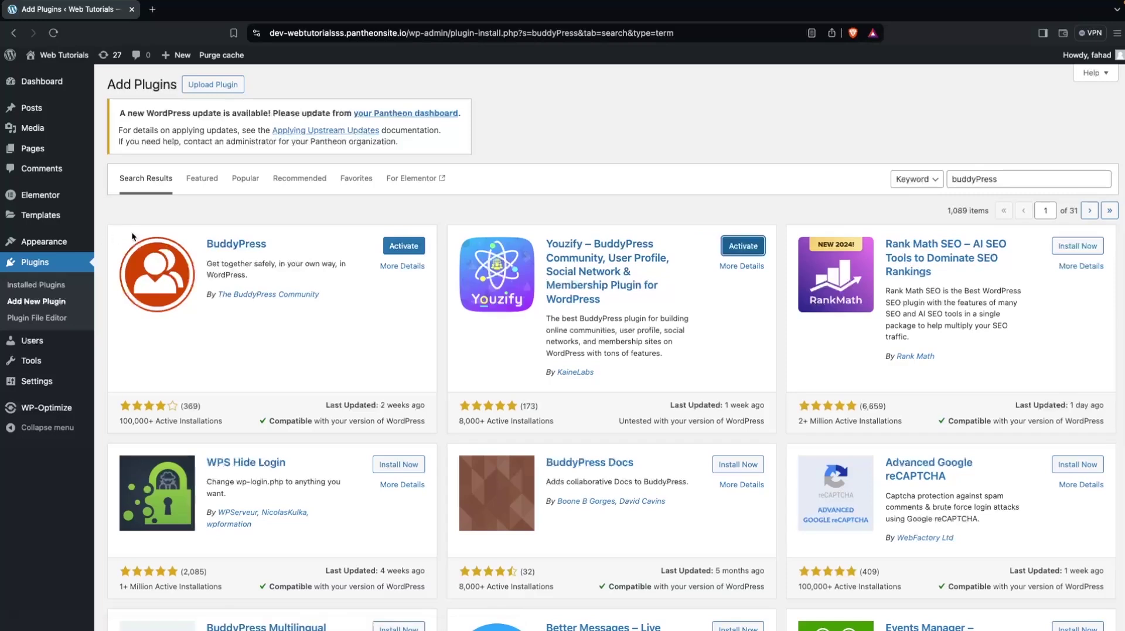
left_click(46, 287)
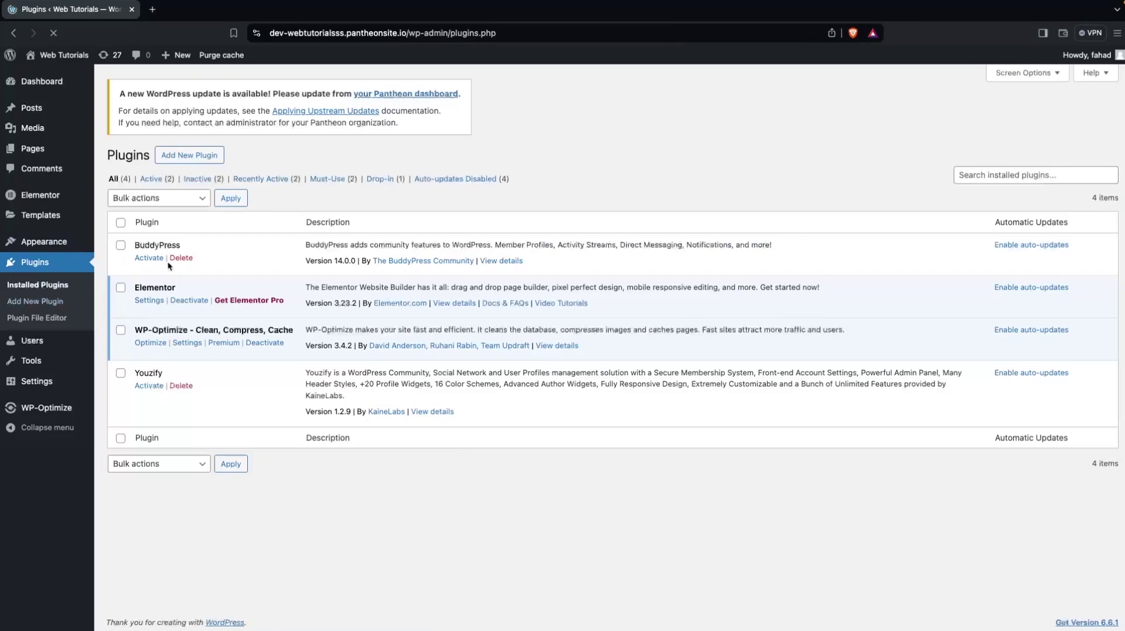
- Bulk-activate BuddyPress and Youzify from the installed plugins list
left_click(119, 224)
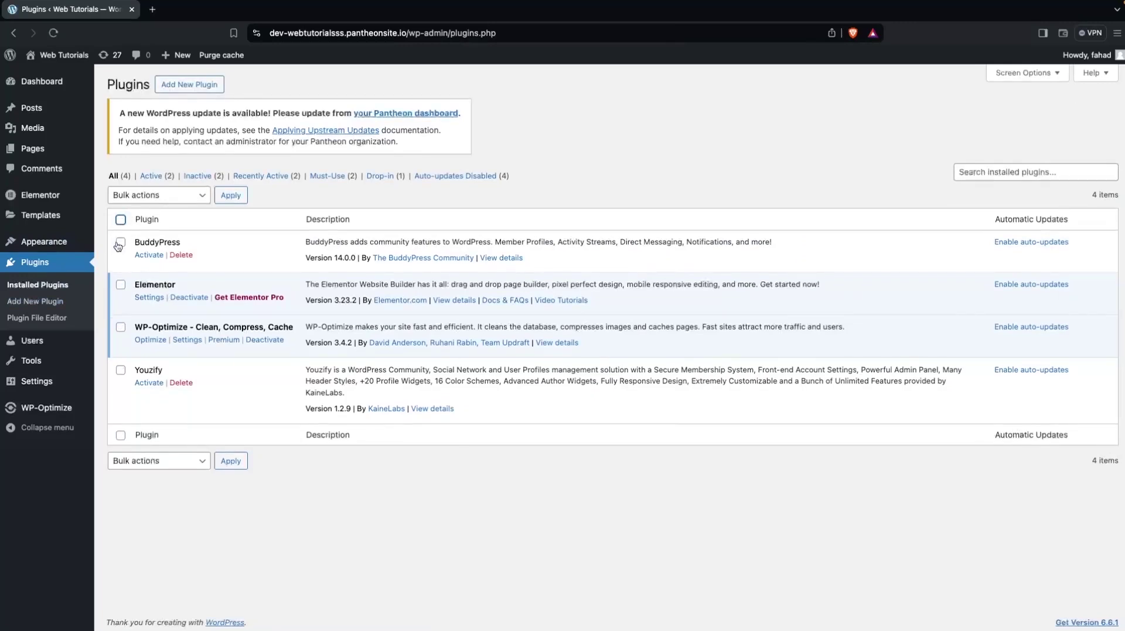
left_click(121, 244)
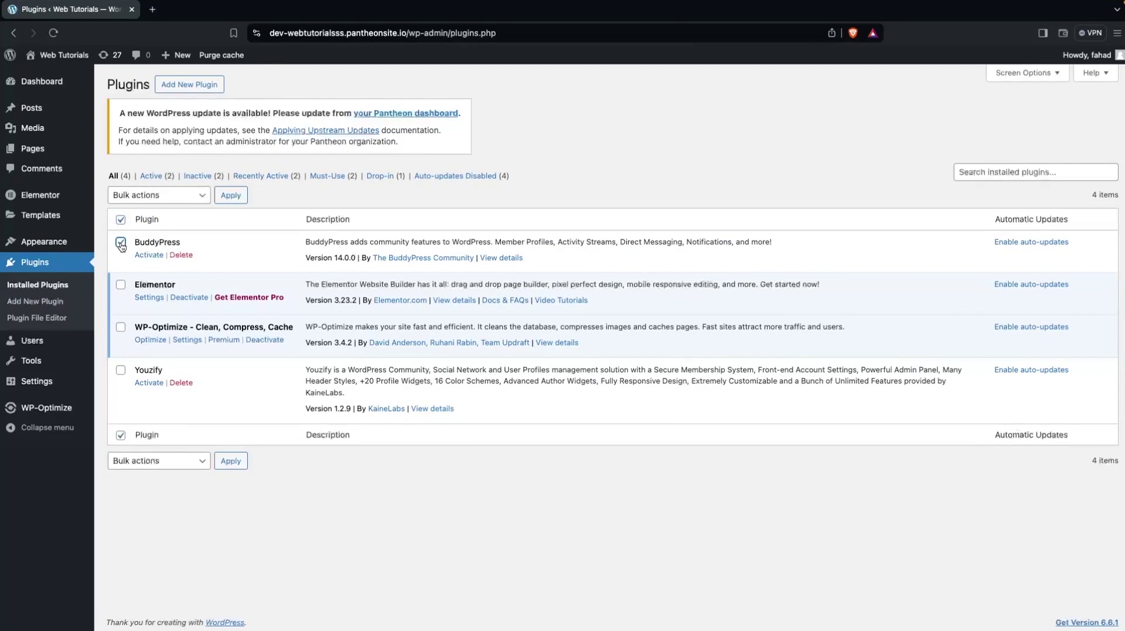
left_click(119, 372)
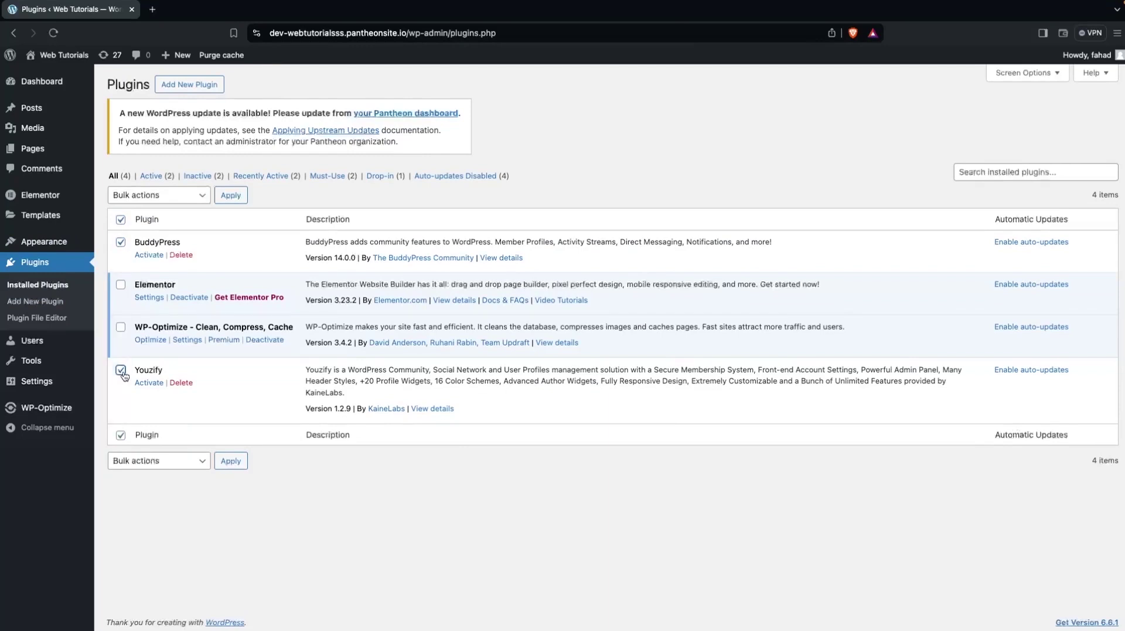
left_click(196, 202)
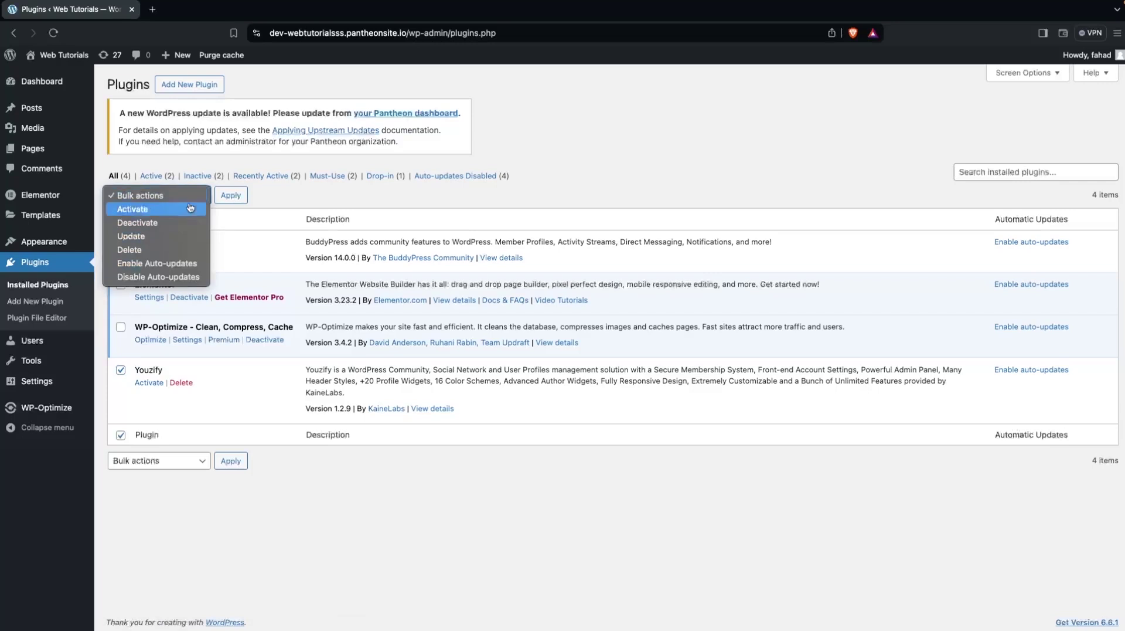
left_click(198, 209)
left_click(234, 201)
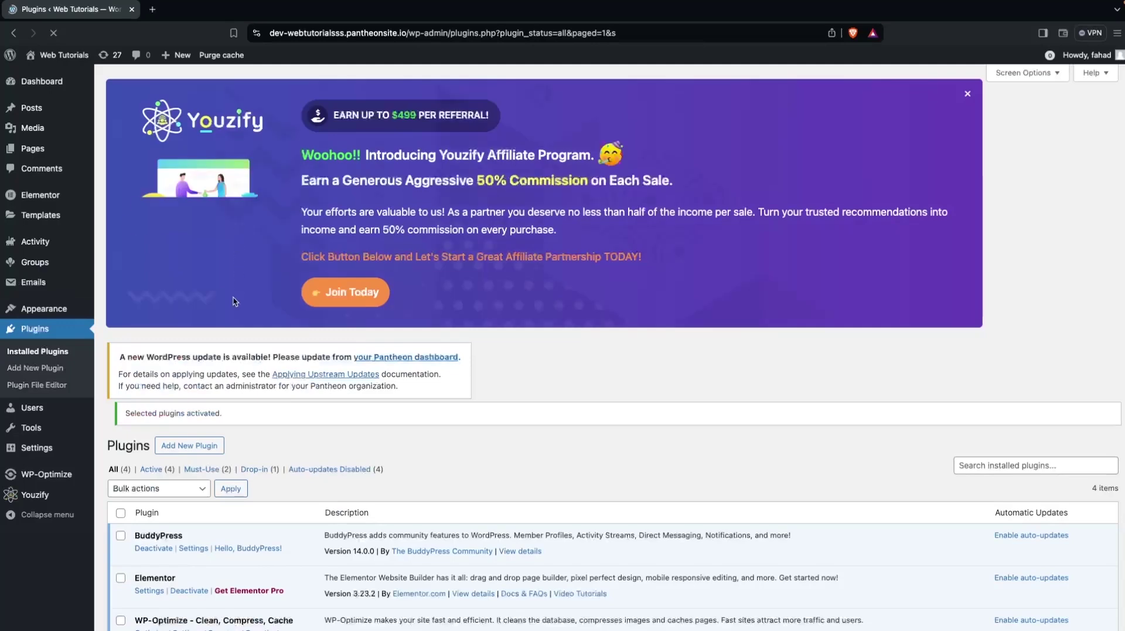
scroll(254, 309, "down", 5)
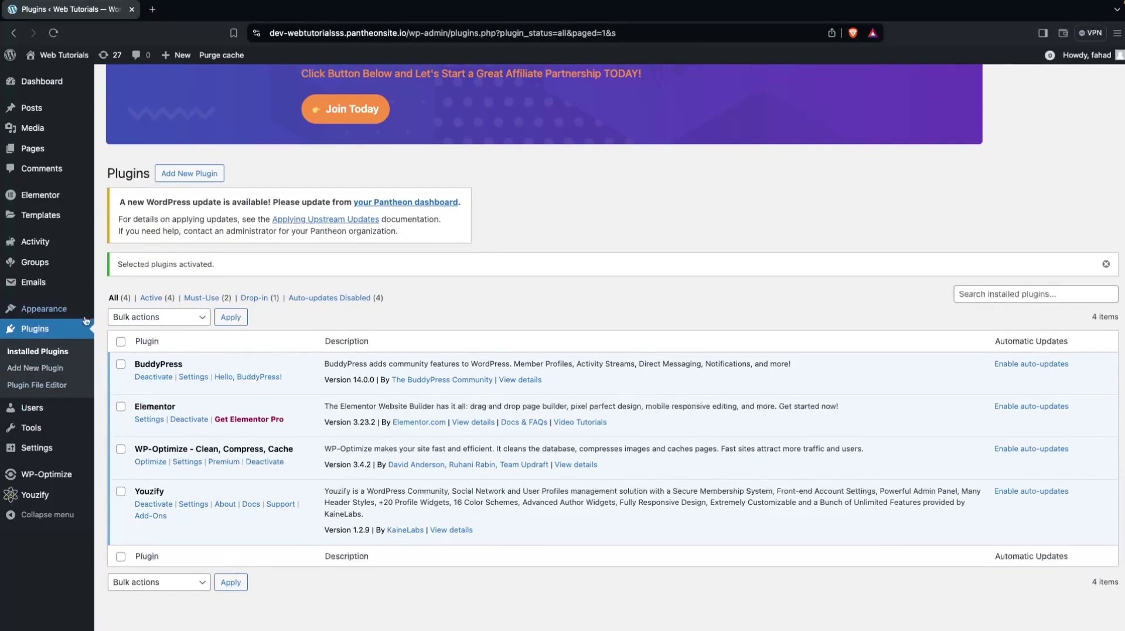
- Create a menu named 'New Menu' assigned to the Primary display location
mouse_move(70, 314)
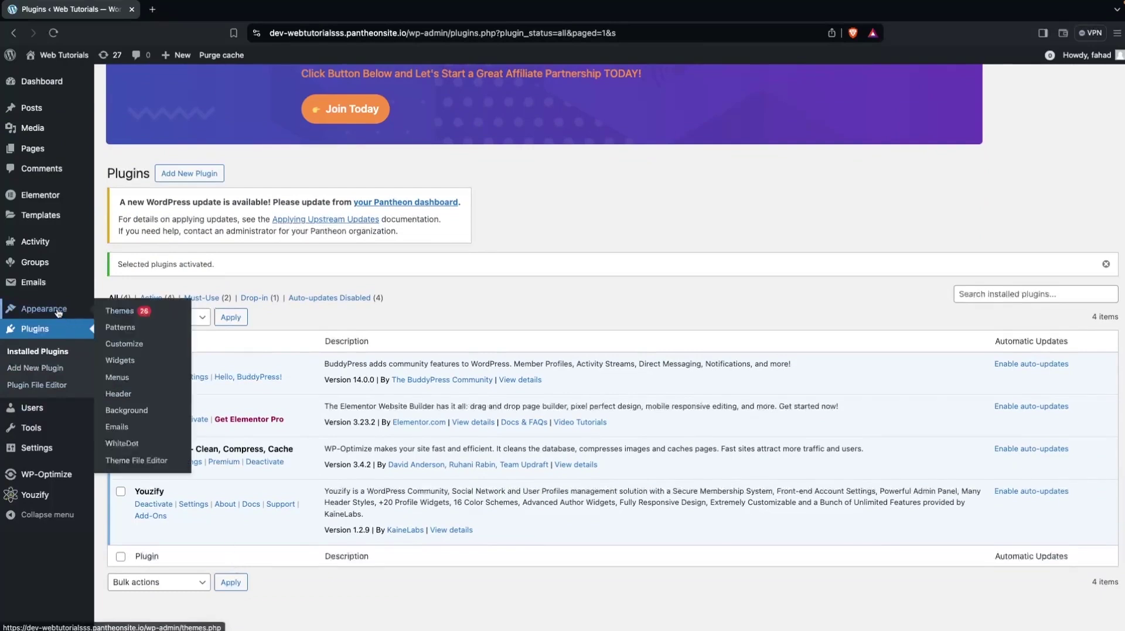
left_click(140, 381)
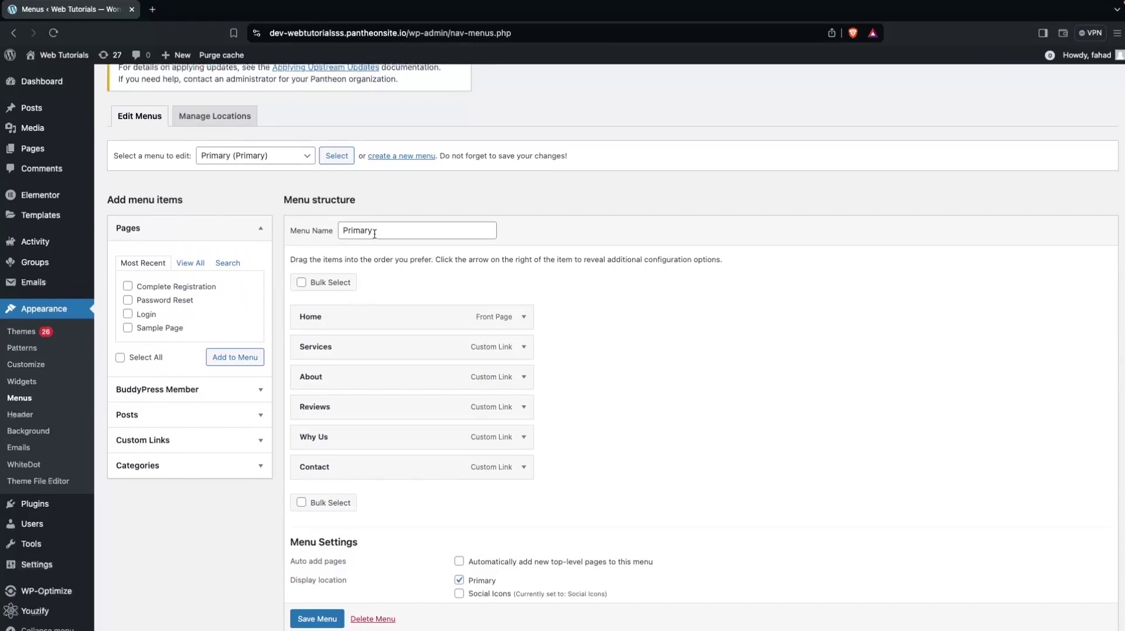
scroll(274, 180, "up", 1)
left_click(413, 185)
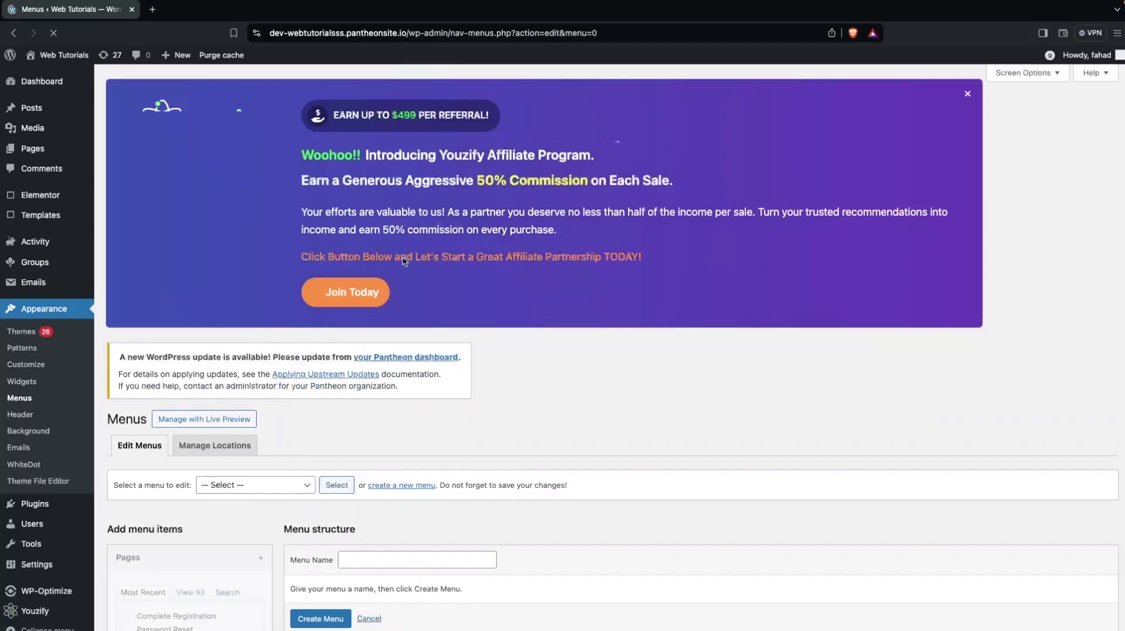
scroll(355, 317, "down", 4)
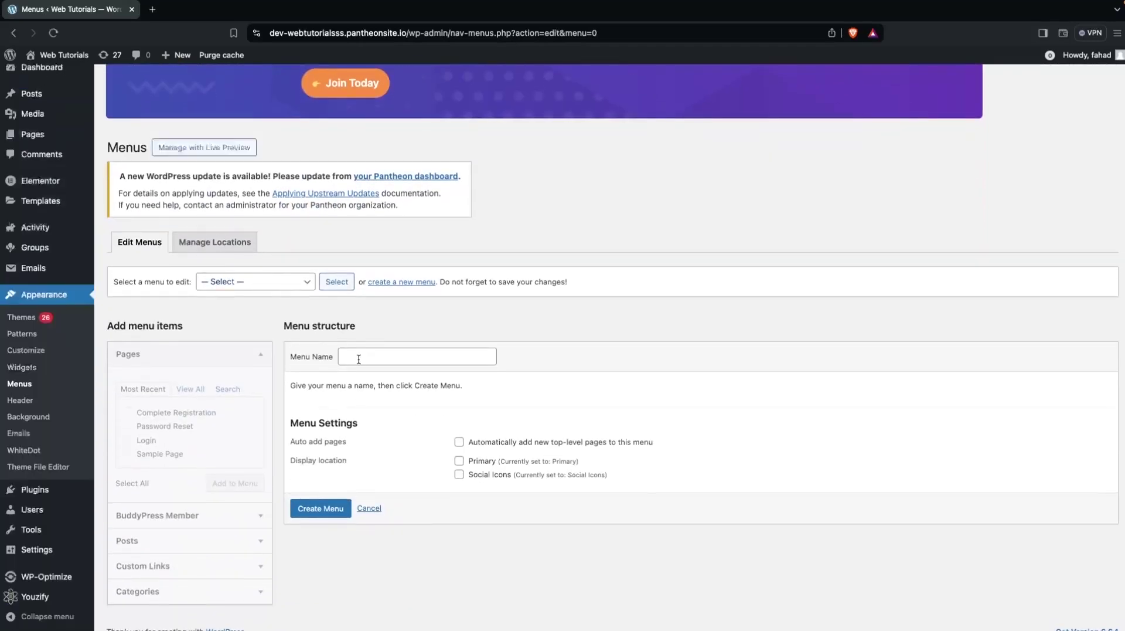
left_click(359, 358)
type("New Menu")
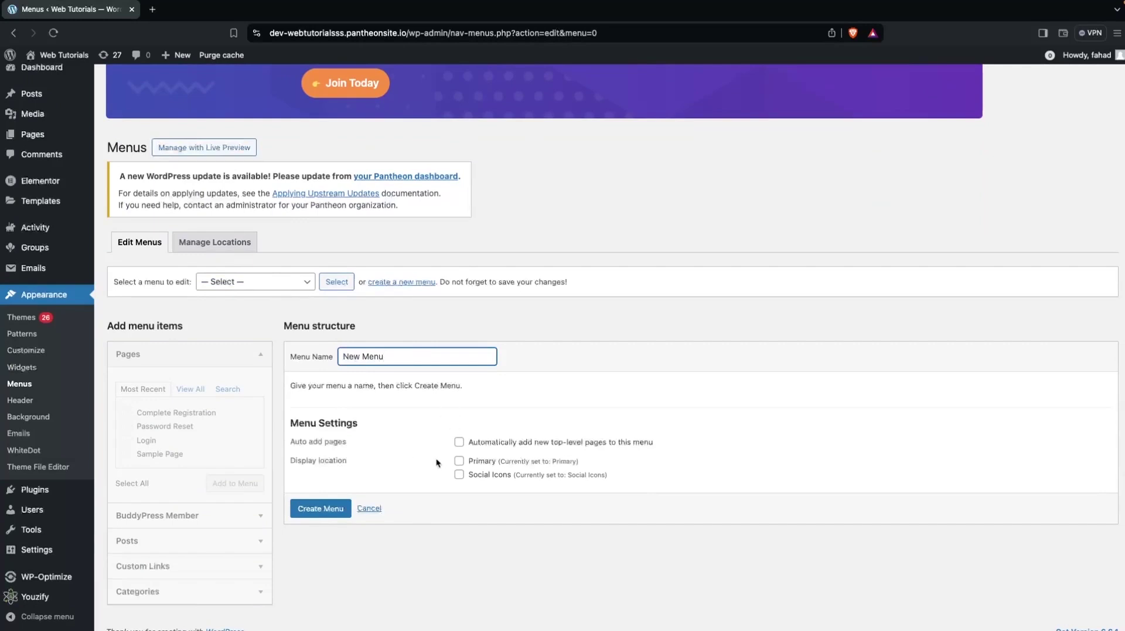
left_click(461, 463)
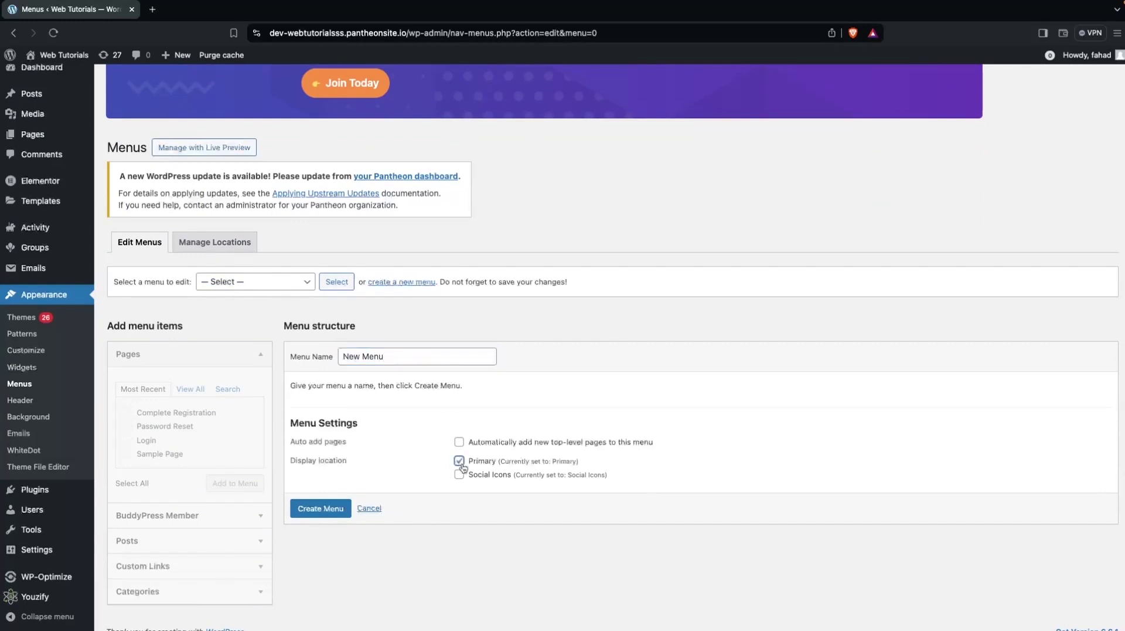
left_click(319, 509)
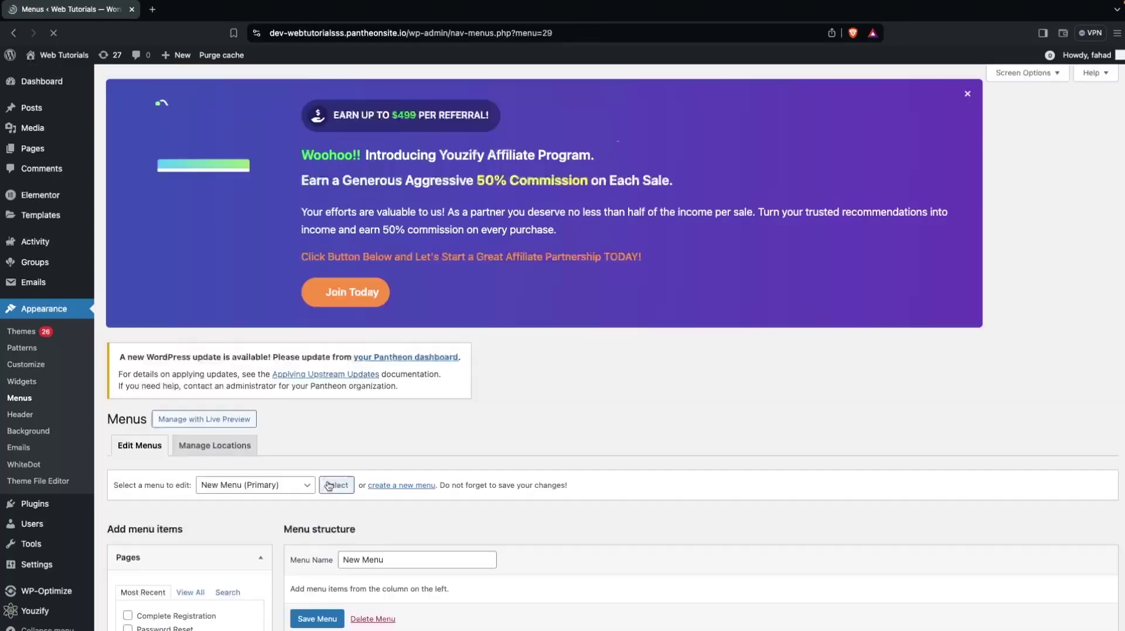
scroll(328, 484, "down", 3)
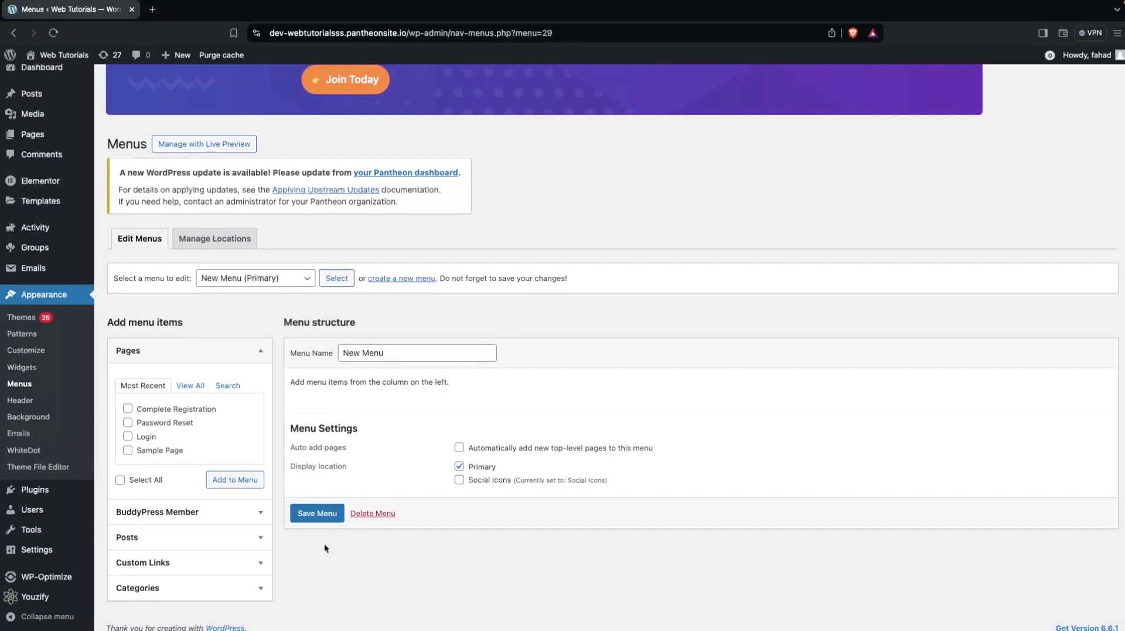
- Save New Menu and enable BuddyPress Member items in Screen Options
left_click(317, 513)
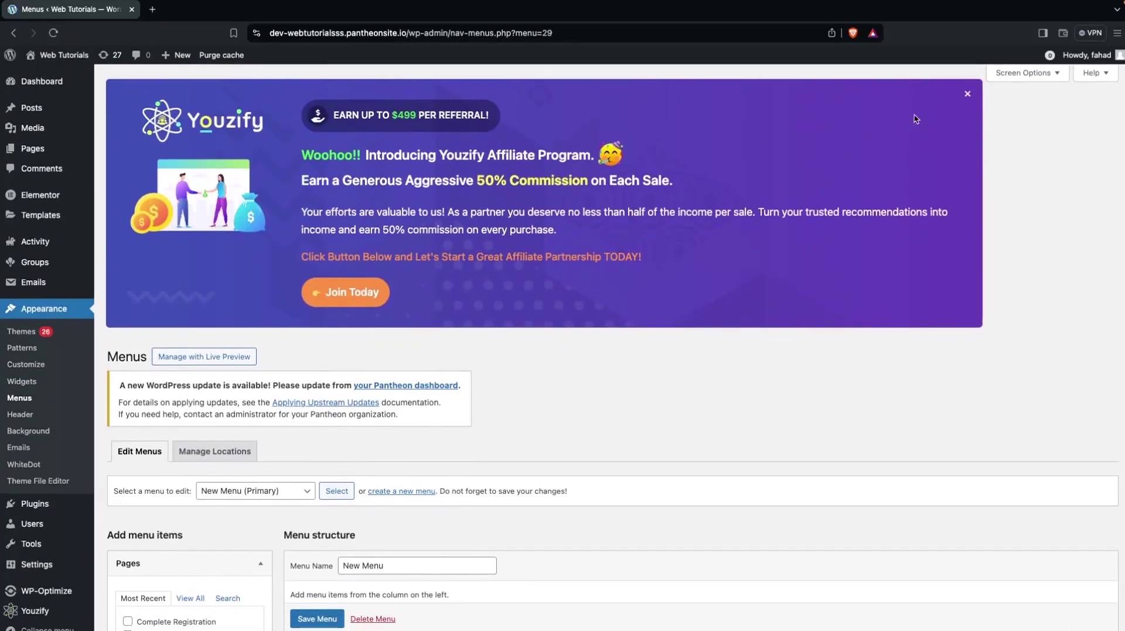
left_click(1041, 74)
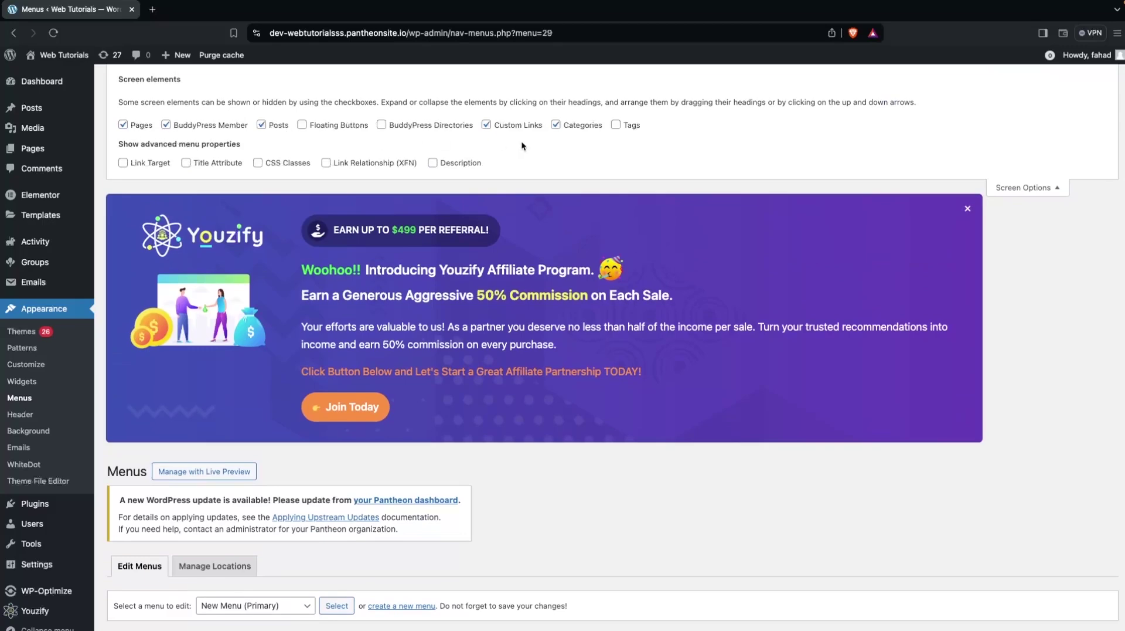
left_click(166, 124)
scroll(261, 526, "down", 5)
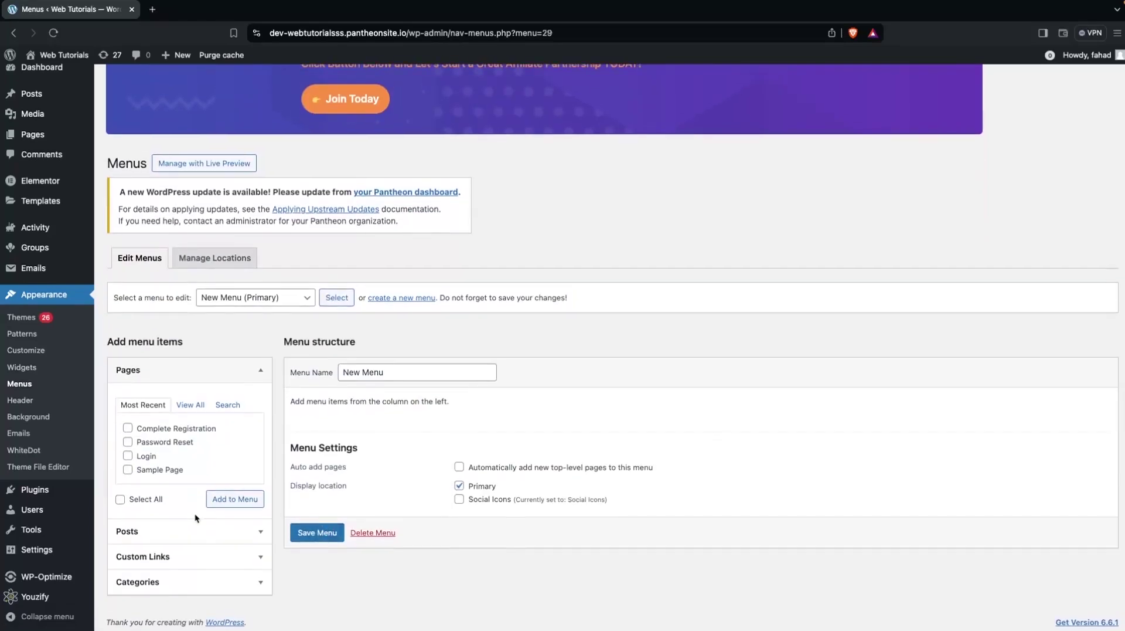
scroll(194, 518, "up", 6)
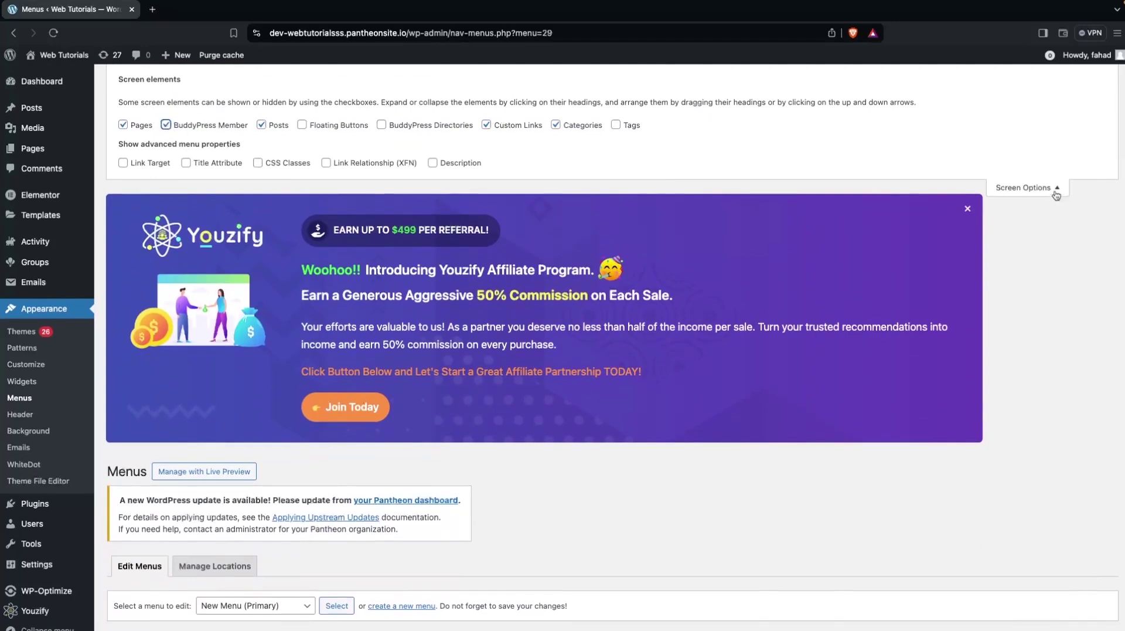
left_click(1027, 187)
scroll(938, 351, "down", 4)
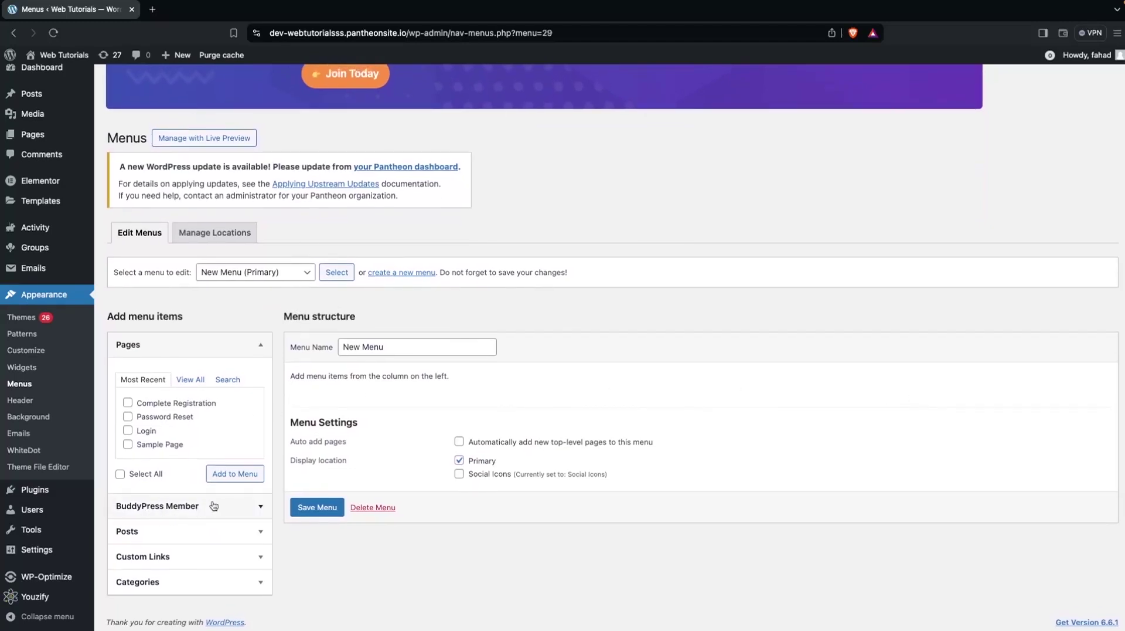
- Select Profile, Activity, Messages, Friends, Settings and Log Out under BuddyPress Member
left_click(246, 507)
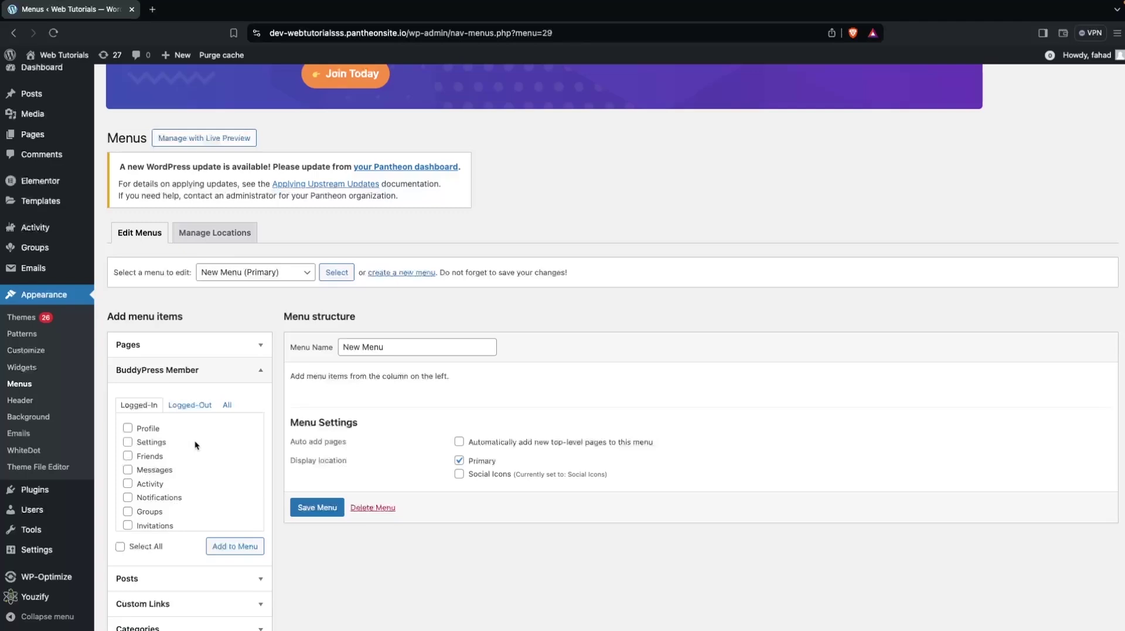
left_click(130, 429)
left_click(127, 483)
left_click(128, 469)
left_click(128, 455)
scroll(157, 499, "down", 1)
scroll(134, 488, "up", 1)
scroll(144, 453, "down", 1)
left_click(127, 433)
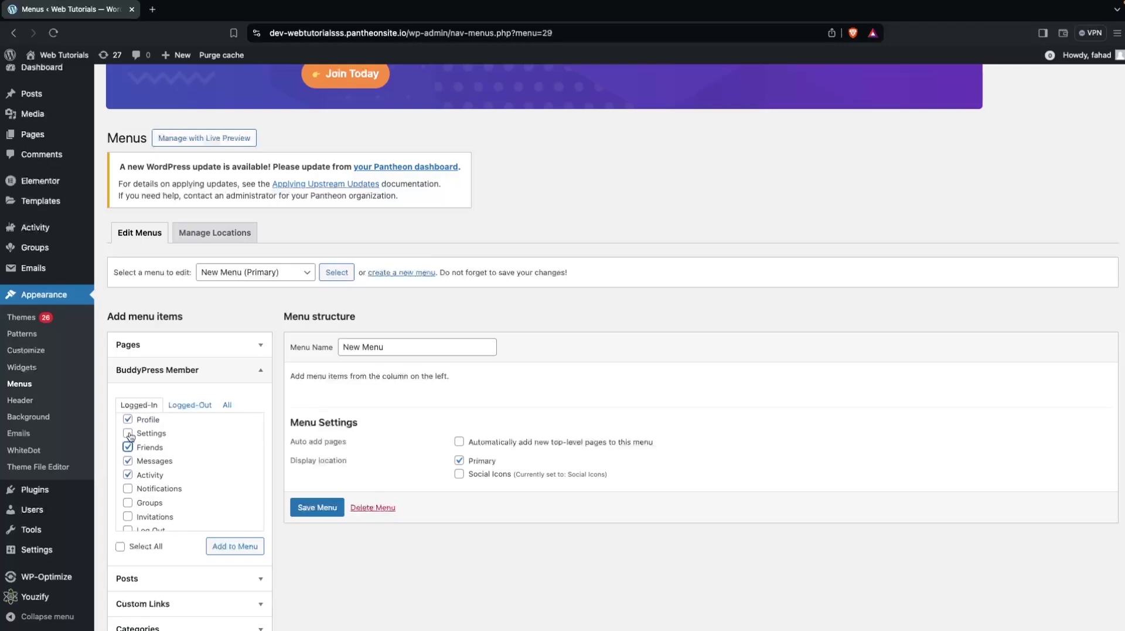
scroll(144, 466, "down", 1)
left_click(128, 517)
- Add the six chosen member links to New Menu and save the menu
left_click(226, 564)
scroll(304, 515, "down", 1)
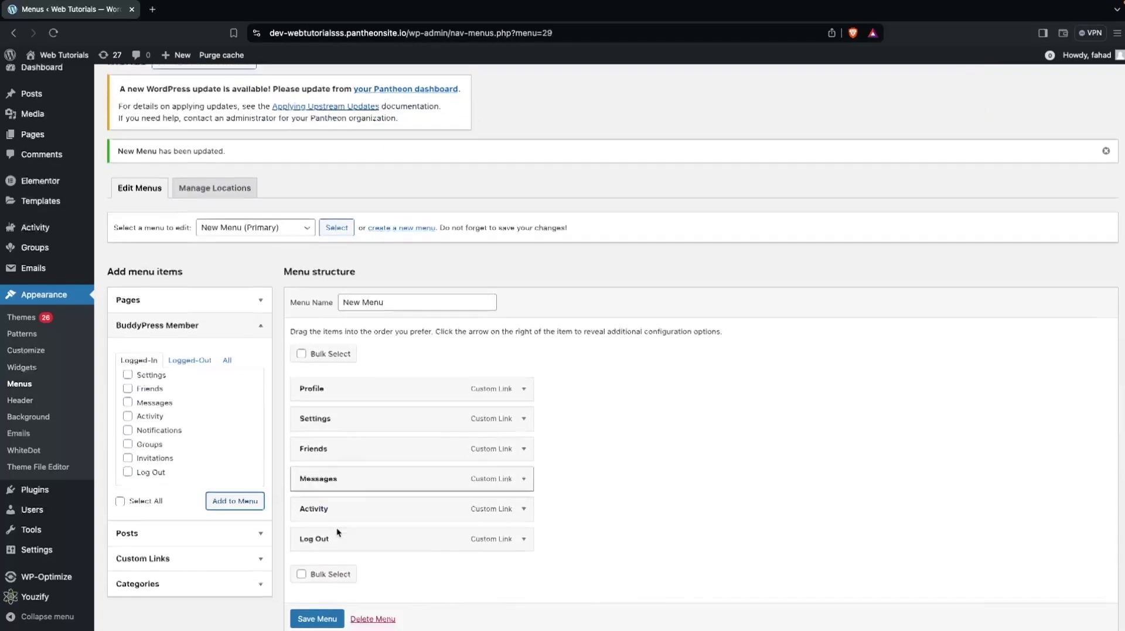
scroll(312, 614, "down", 1)
left_click(311, 617)
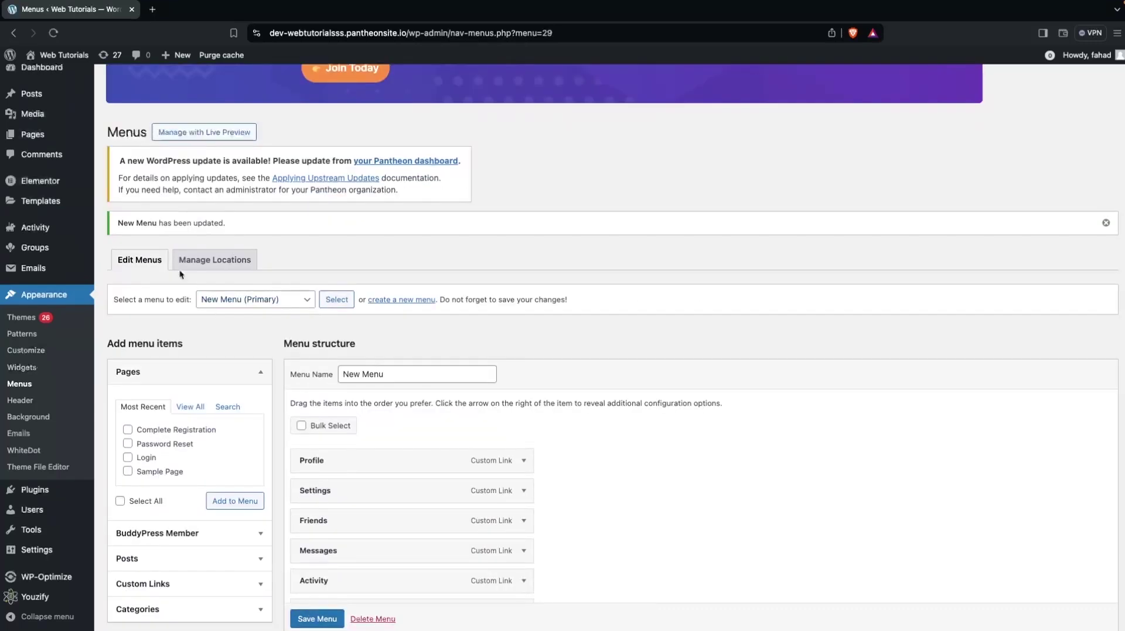
- View the live site in a new tab to check the member links, then return to Menus
mouse_move(64, 56)
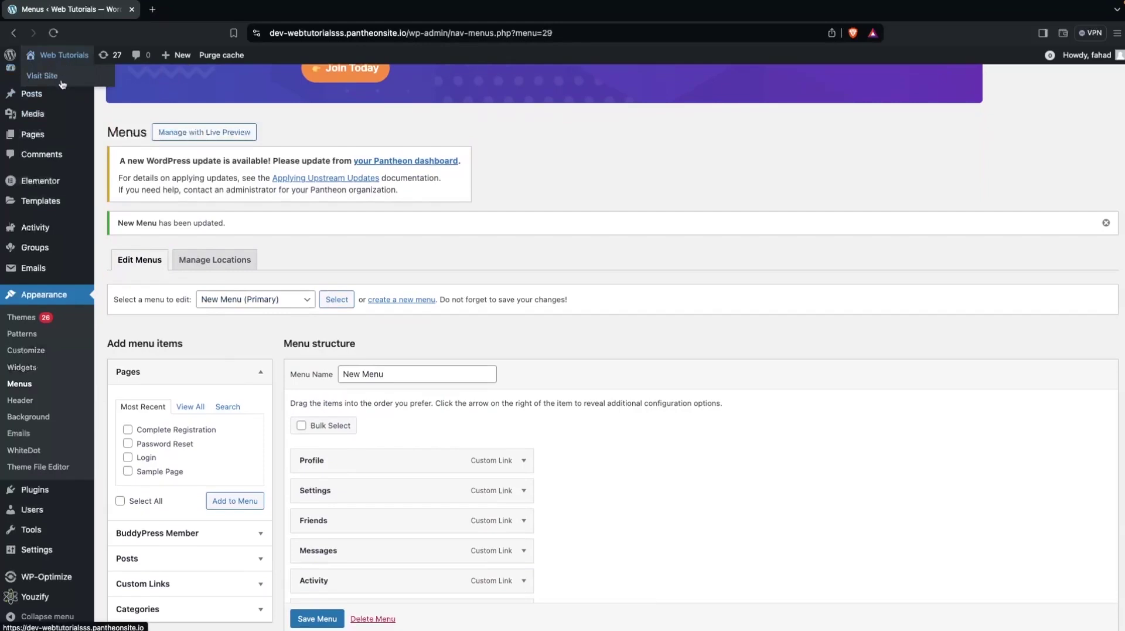
left_click(62, 84)
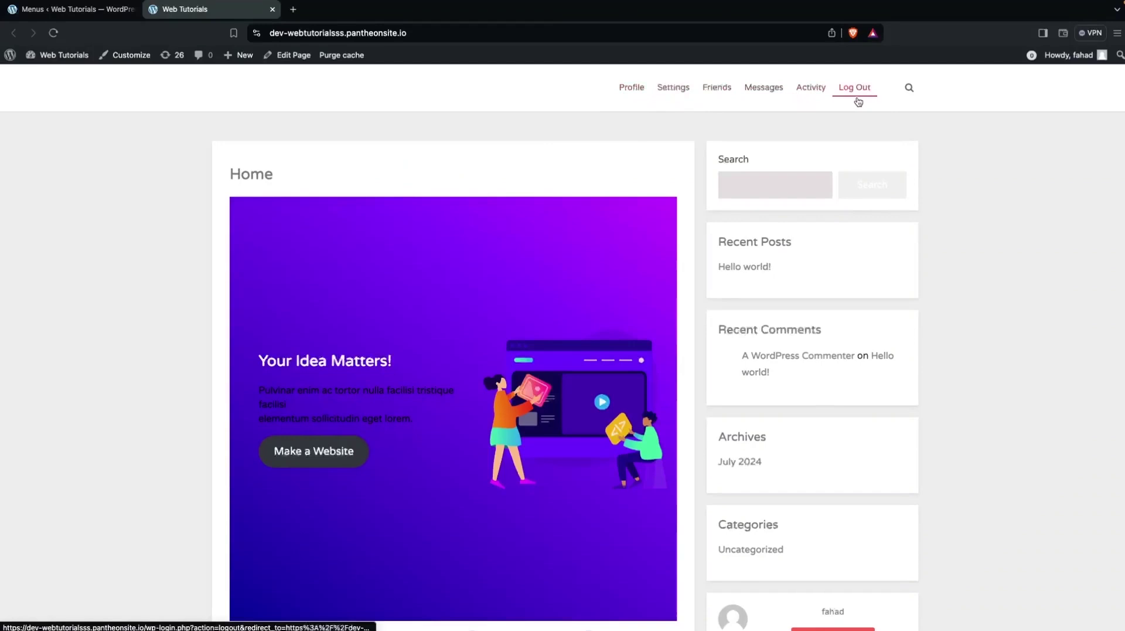
left_click(78, 9)
scroll(118, 312, "down", 2)
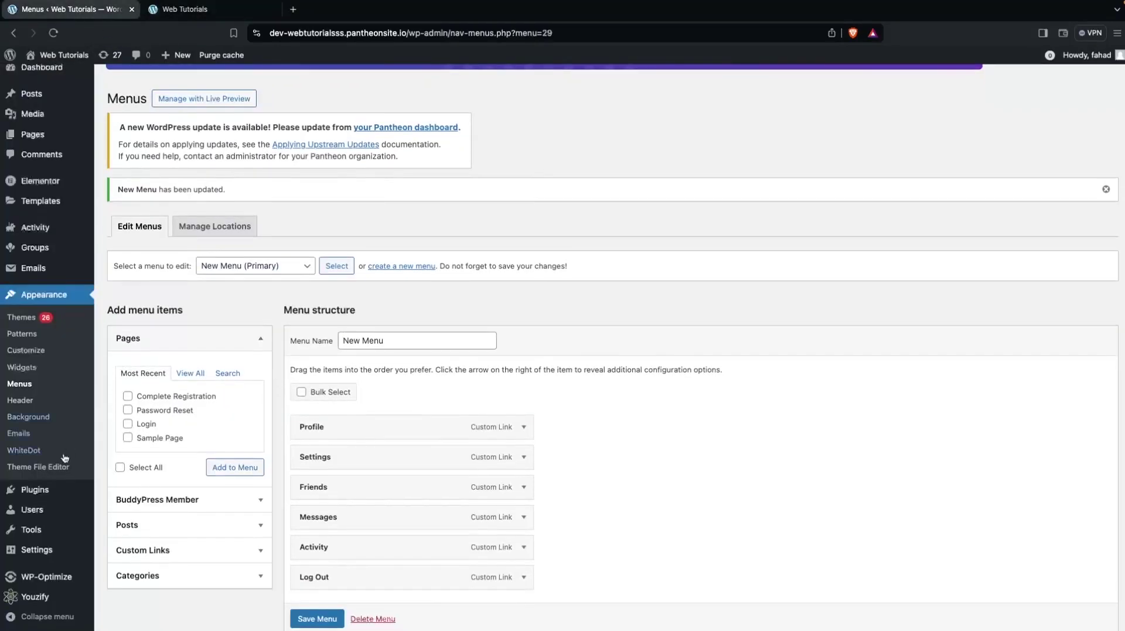
scroll(70, 450, "down", 3)
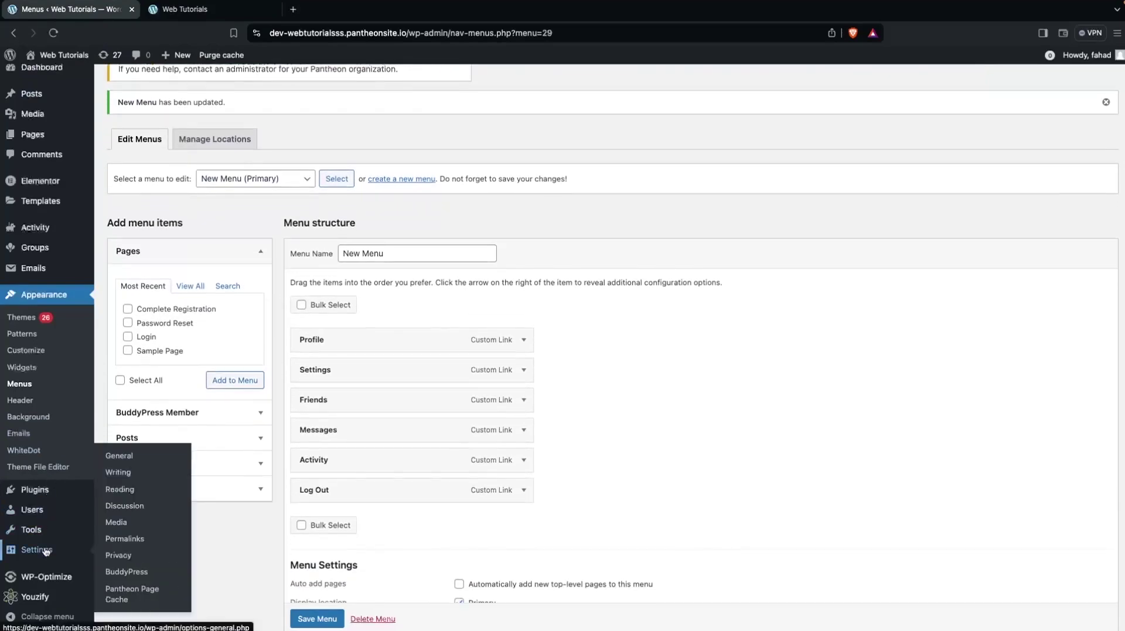
- Set the Reading Settings homepage to the Activity page and save
left_click(139, 492)
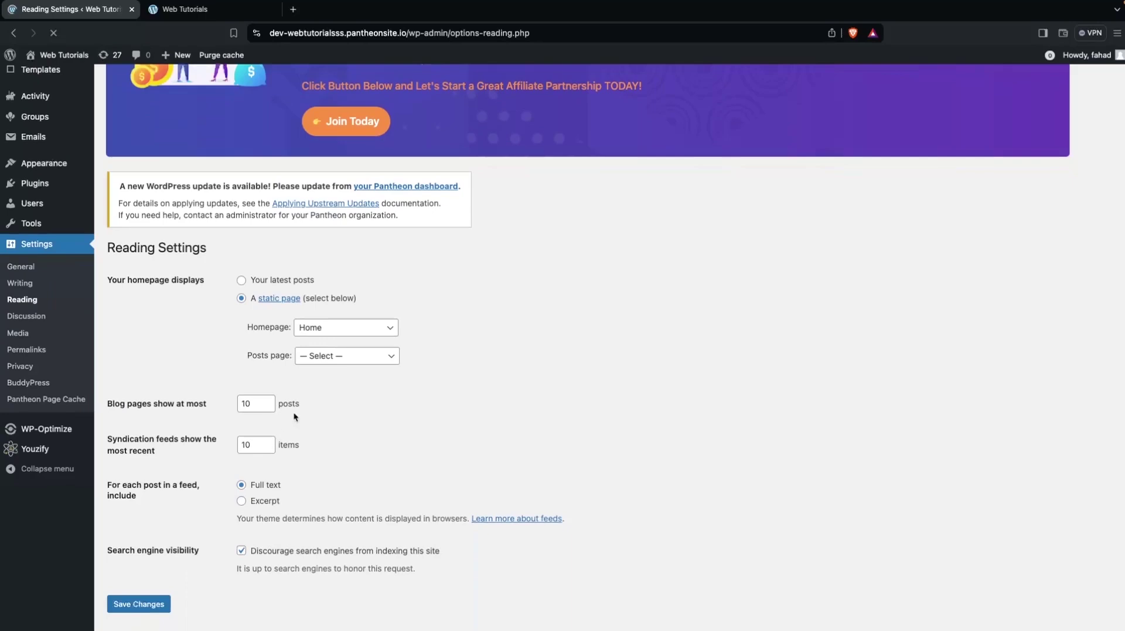
left_click(338, 328)
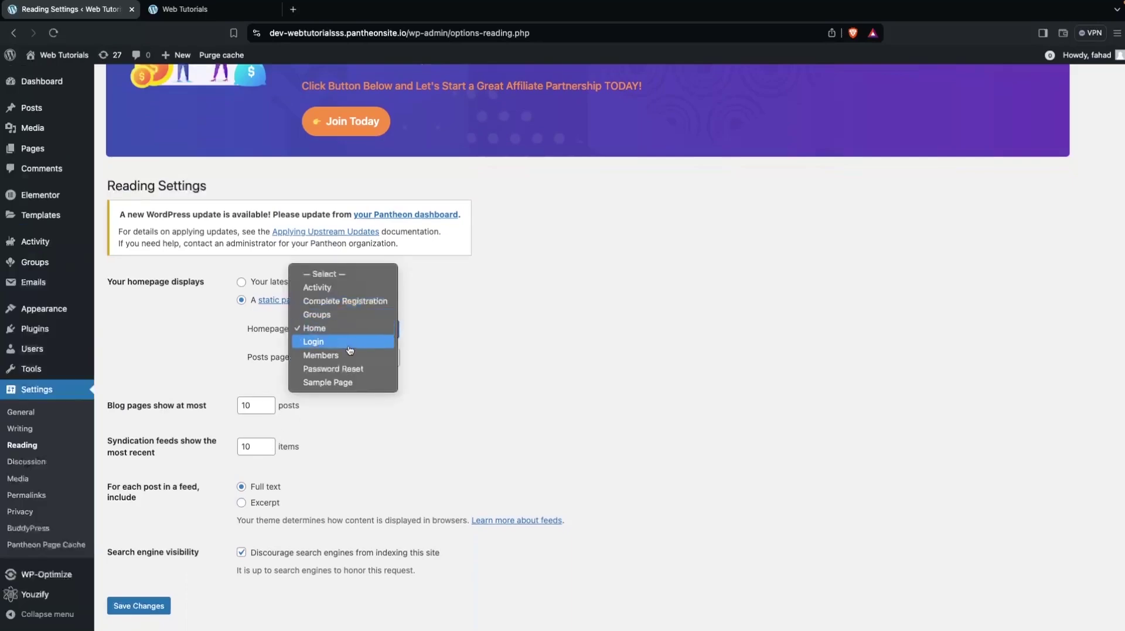
left_click(332, 287)
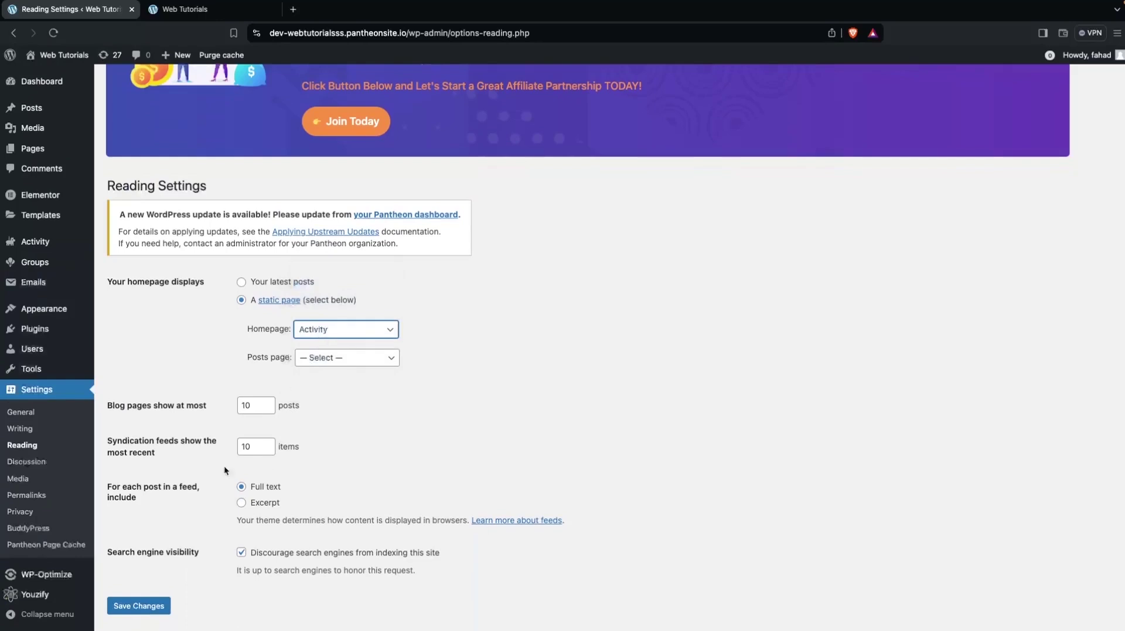
left_click(142, 605)
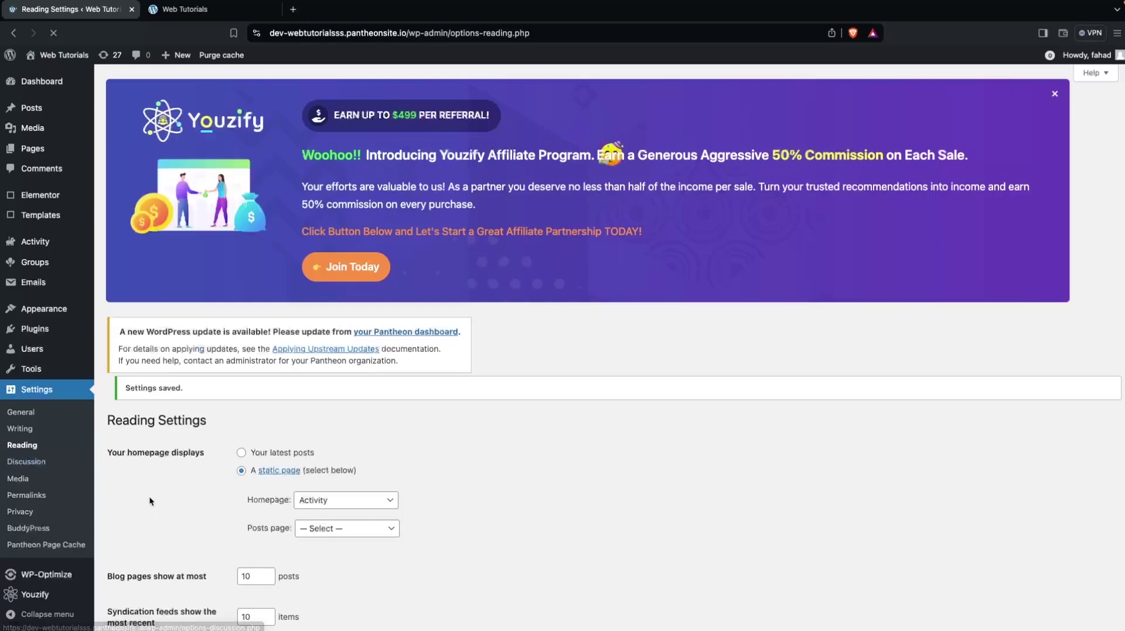
- Save General Settings with Anyone can register and Subscriber default role, then view the site
left_click(49, 414)
scroll(213, 397, "down", 5)
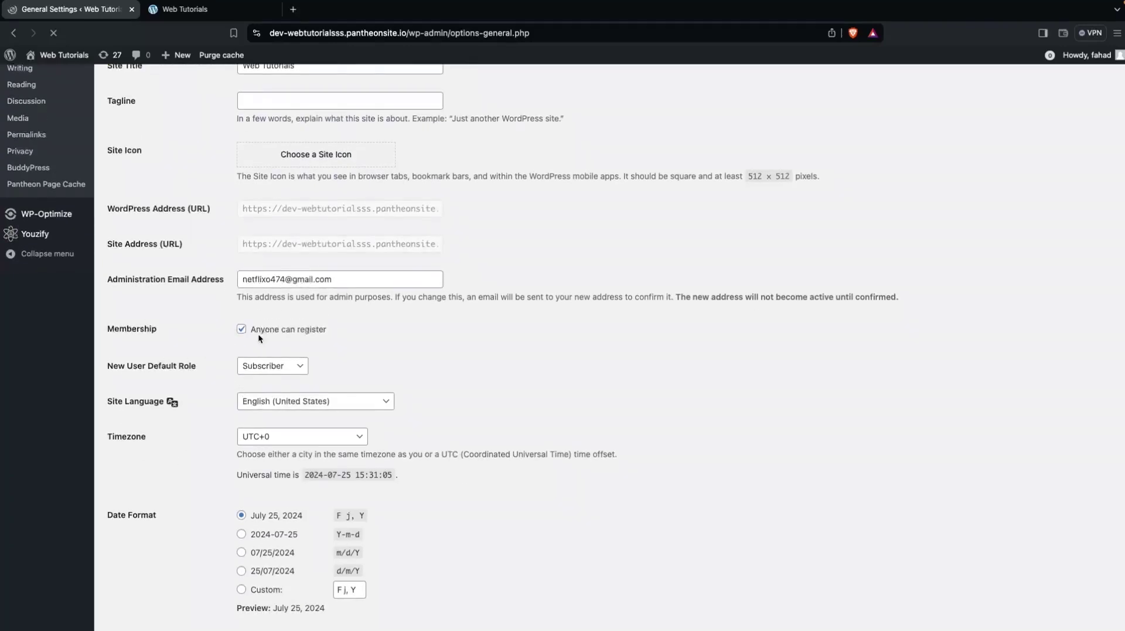
scroll(287, 337, "down", 4)
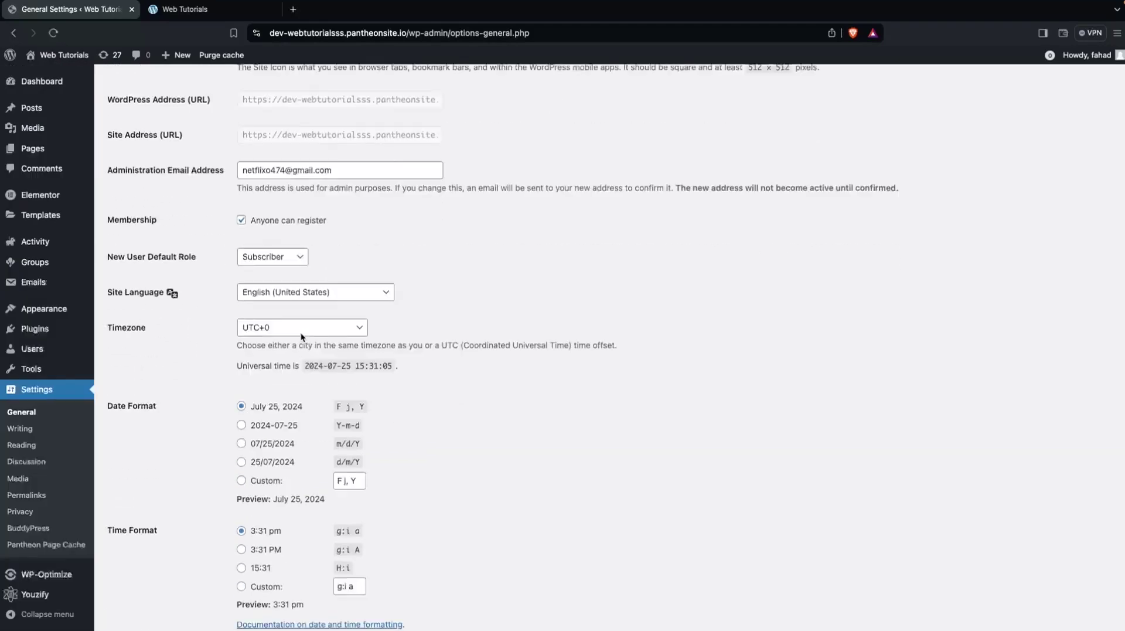
left_click(147, 573)
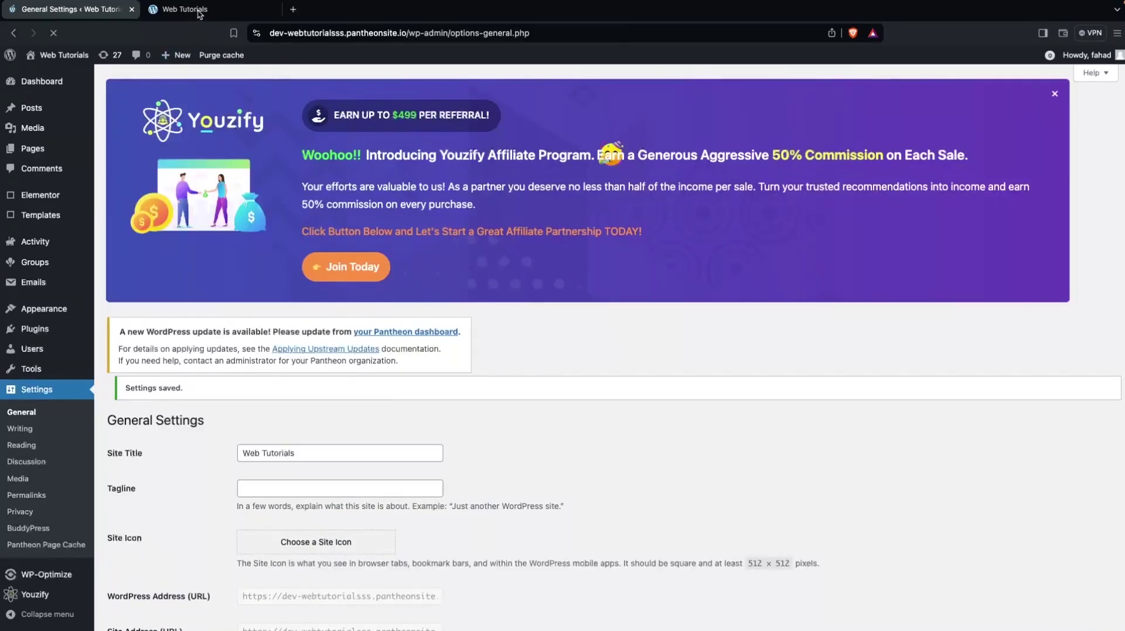
left_click(198, 12)
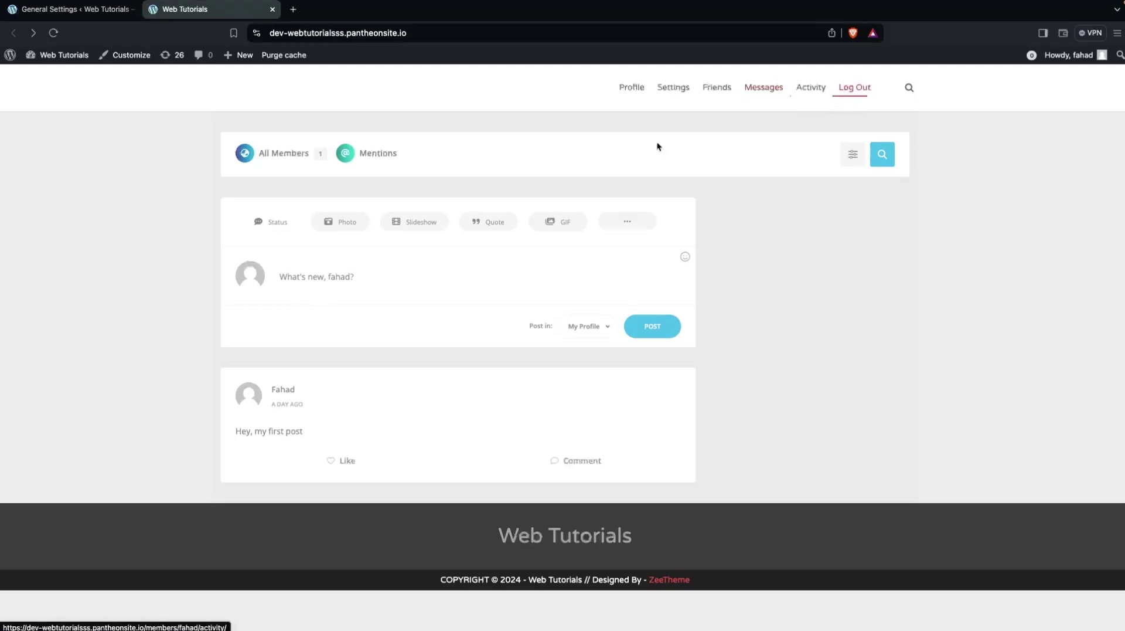
- Write the activity update 'My Second Post' in the What's new box
left_click(273, 278)
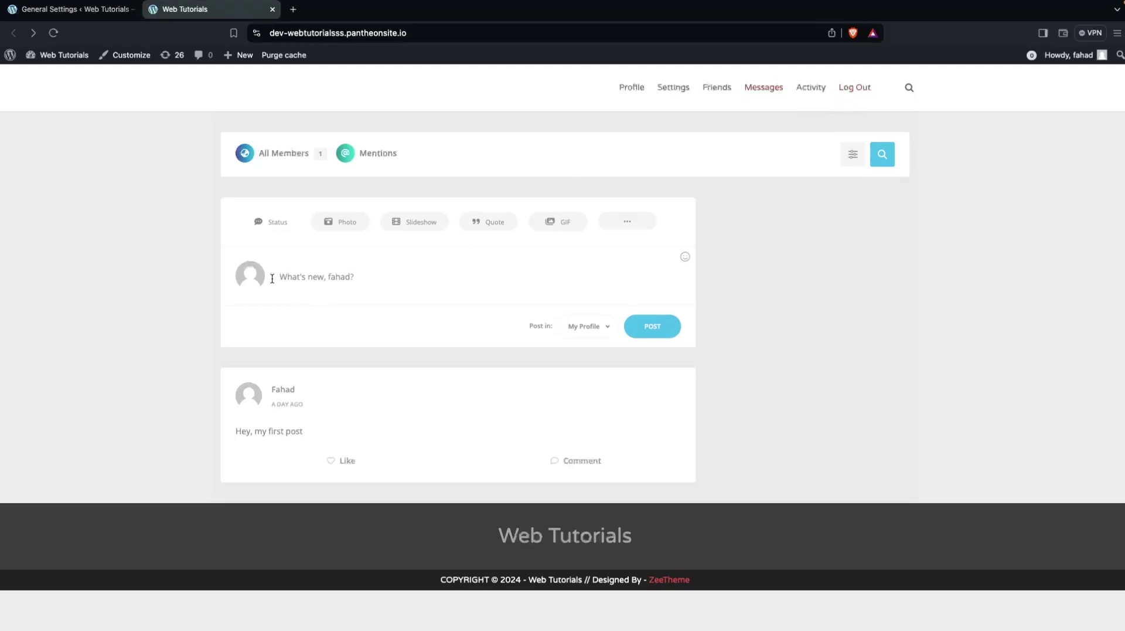
type("My Second Post!")
scroll(562, 314, "down", 2)
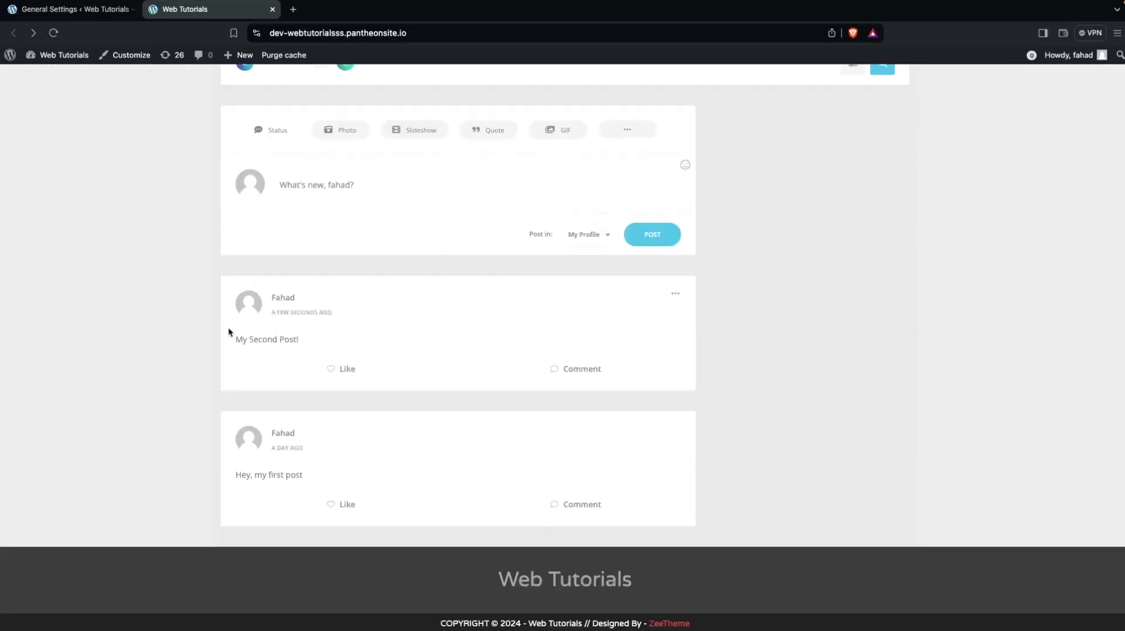
scroll(272, 361, "up", 2)
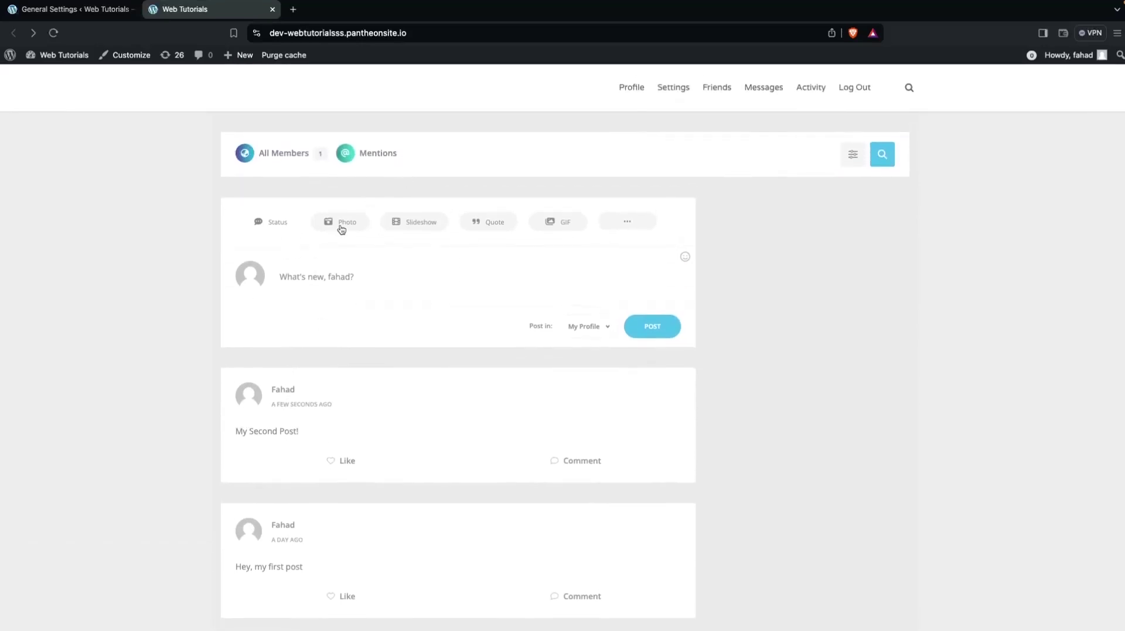
- Open and cancel the photo picker, reveal more post types, then return to General Settings
left_click(247, 325)
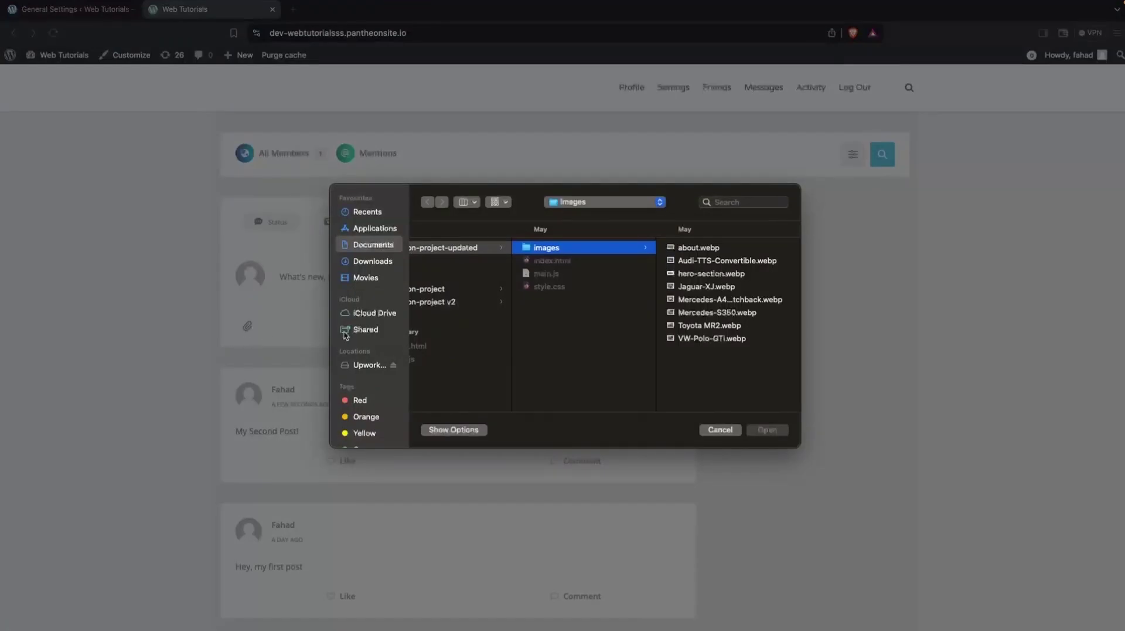
left_click(719, 431)
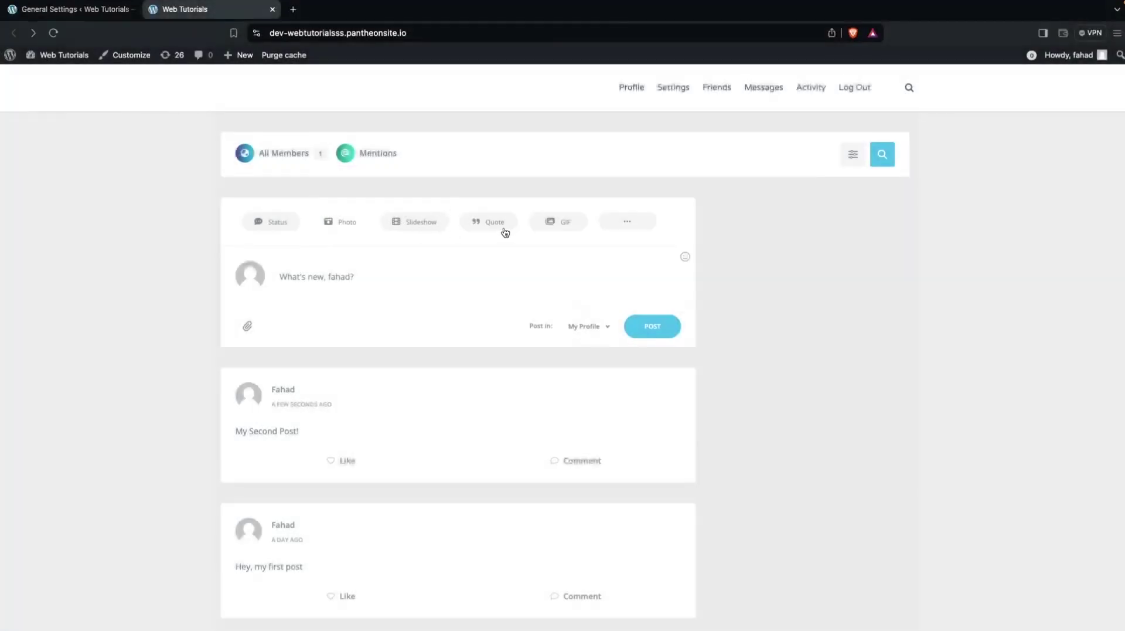
left_click(630, 229)
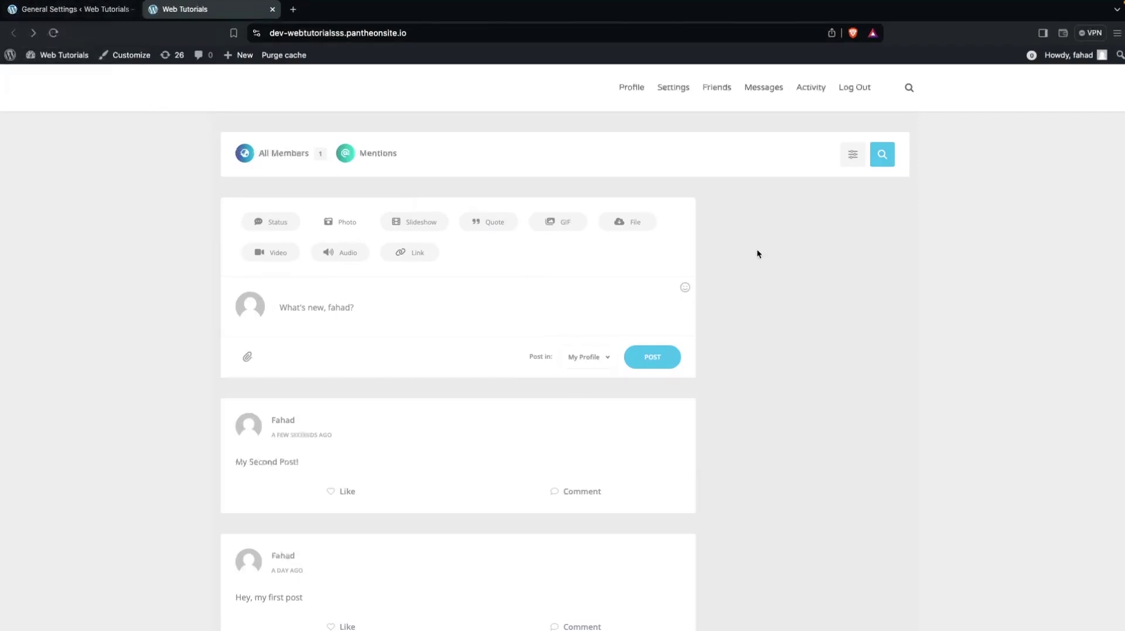
left_click(65, 9)
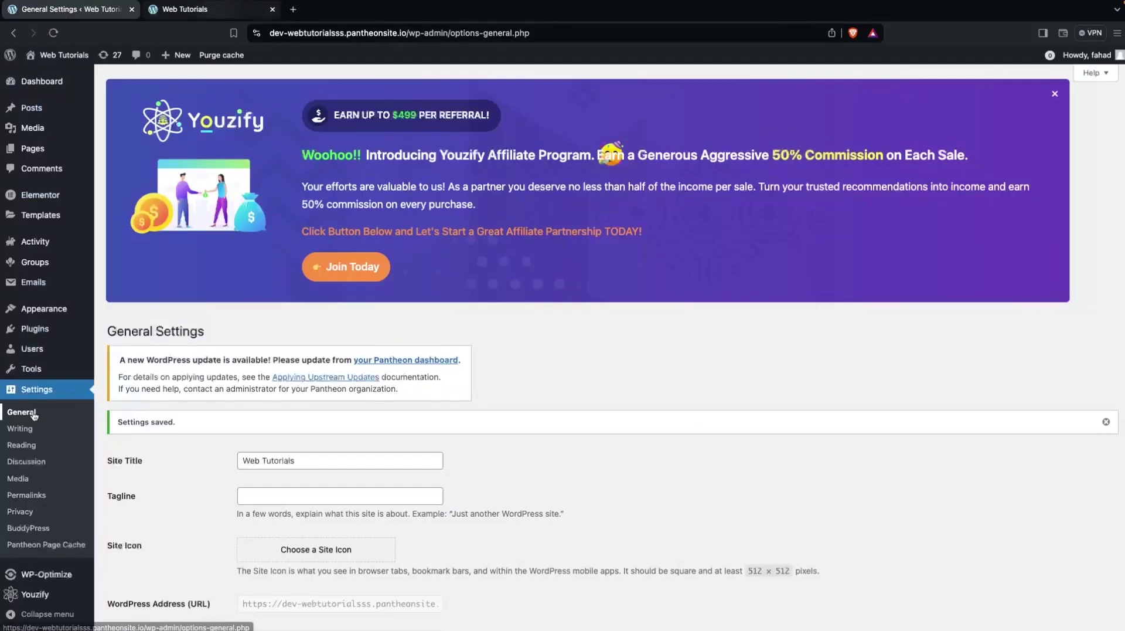
- Go to the Appearance > Widgets page
scroll(34, 415, "down", 2)
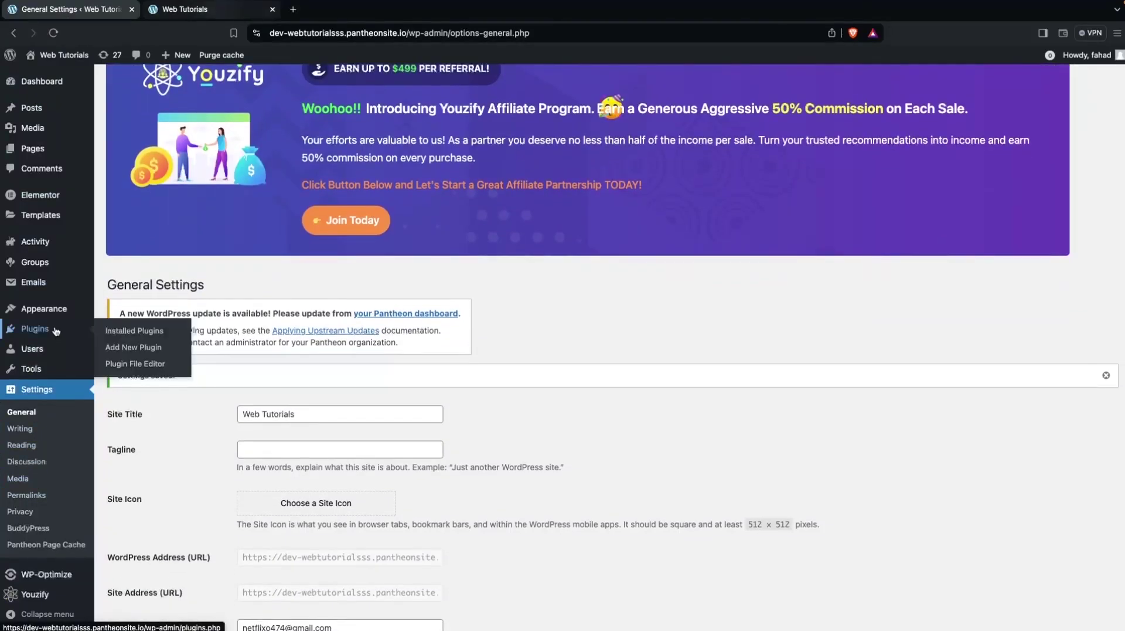
mouse_move(61, 309)
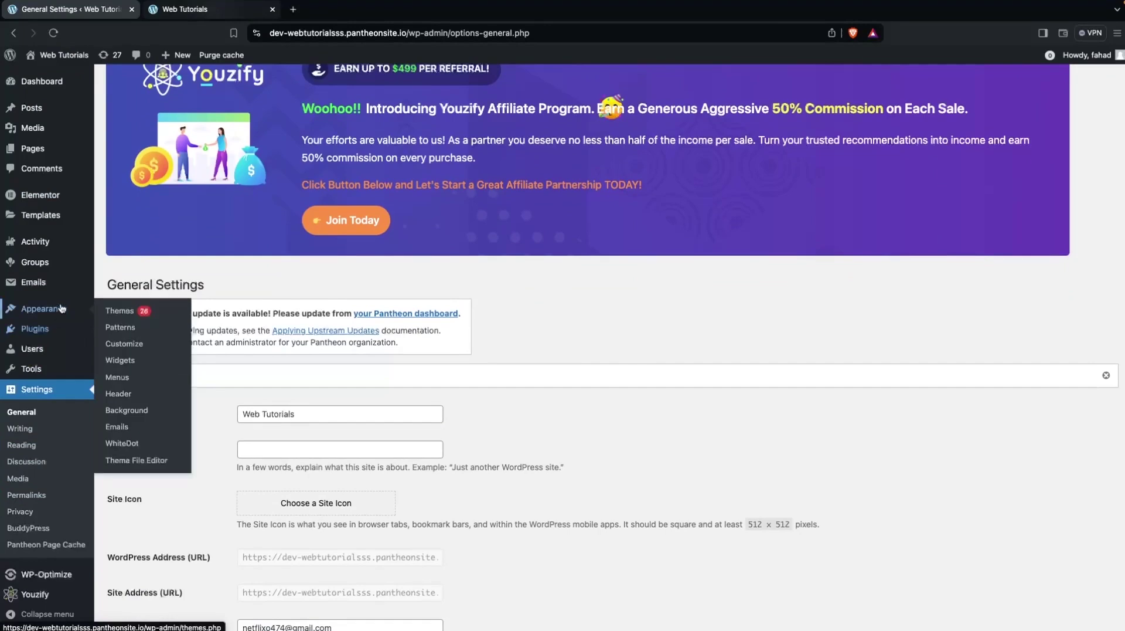
left_click(130, 361)
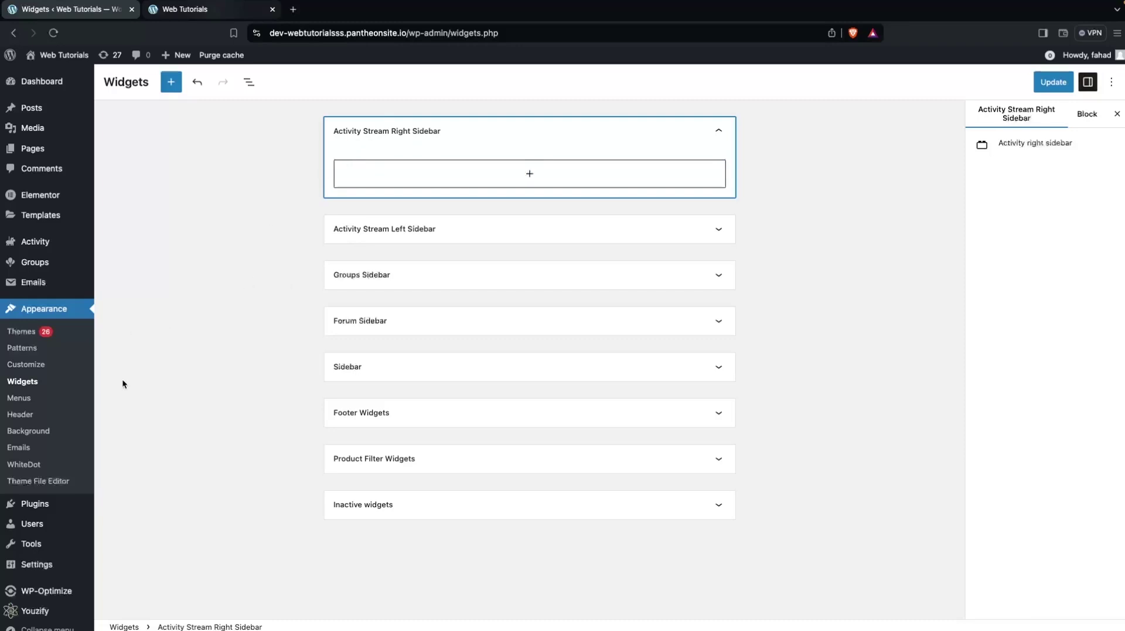
- Open Settings > BuddyPress, confirming Leave on the unsaved-changes prompt
mouse_move(67, 515)
mouse_move(49, 547)
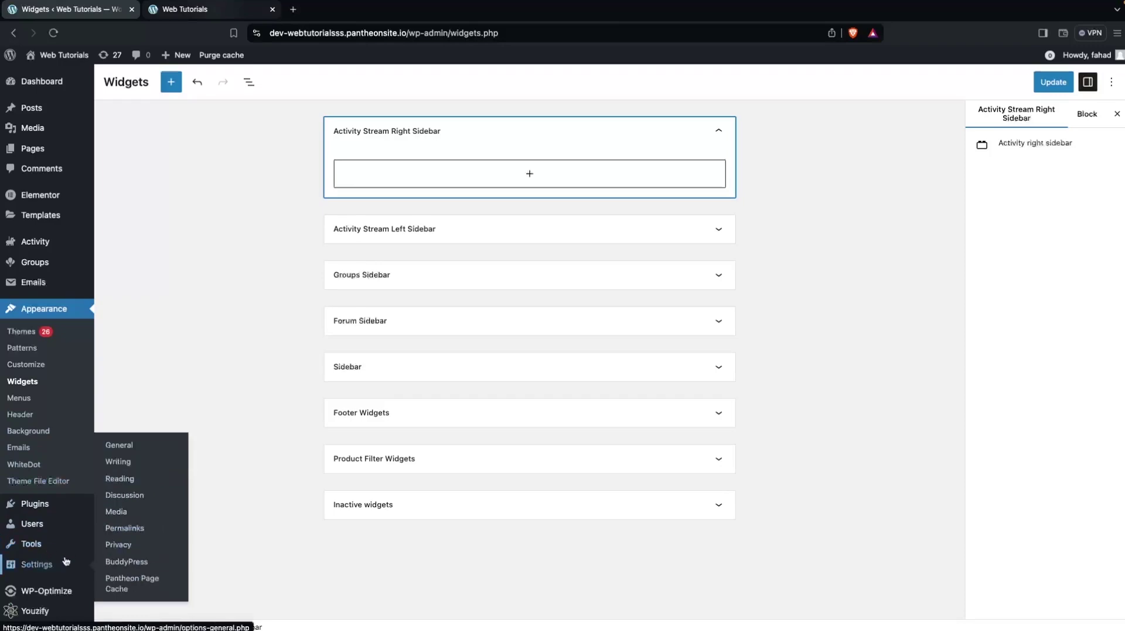
left_click(153, 565)
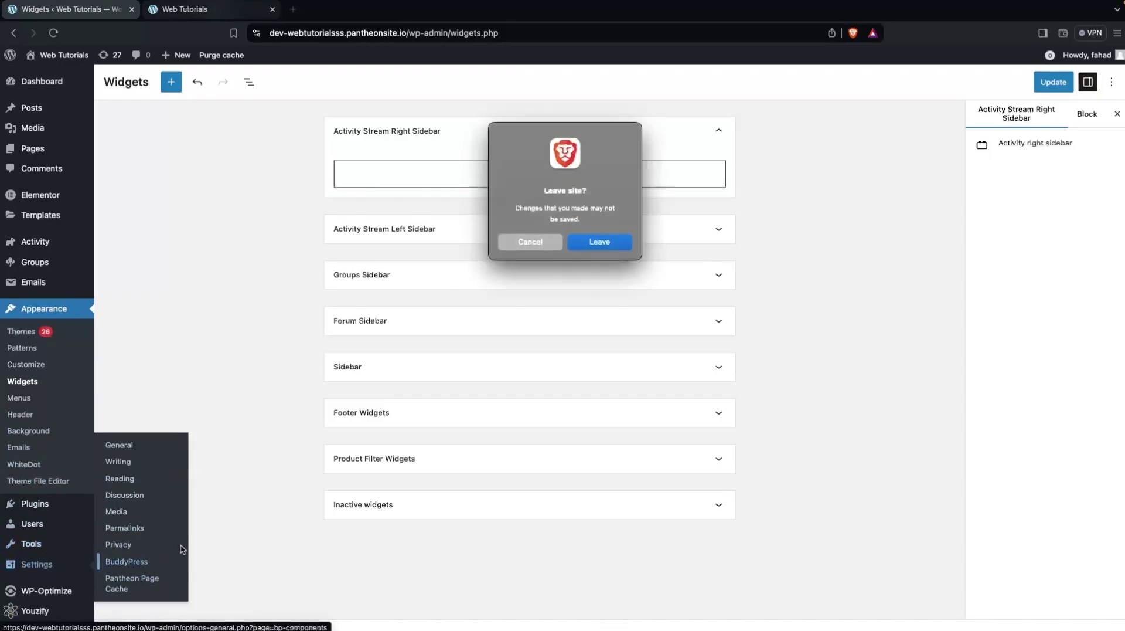
key("Return")
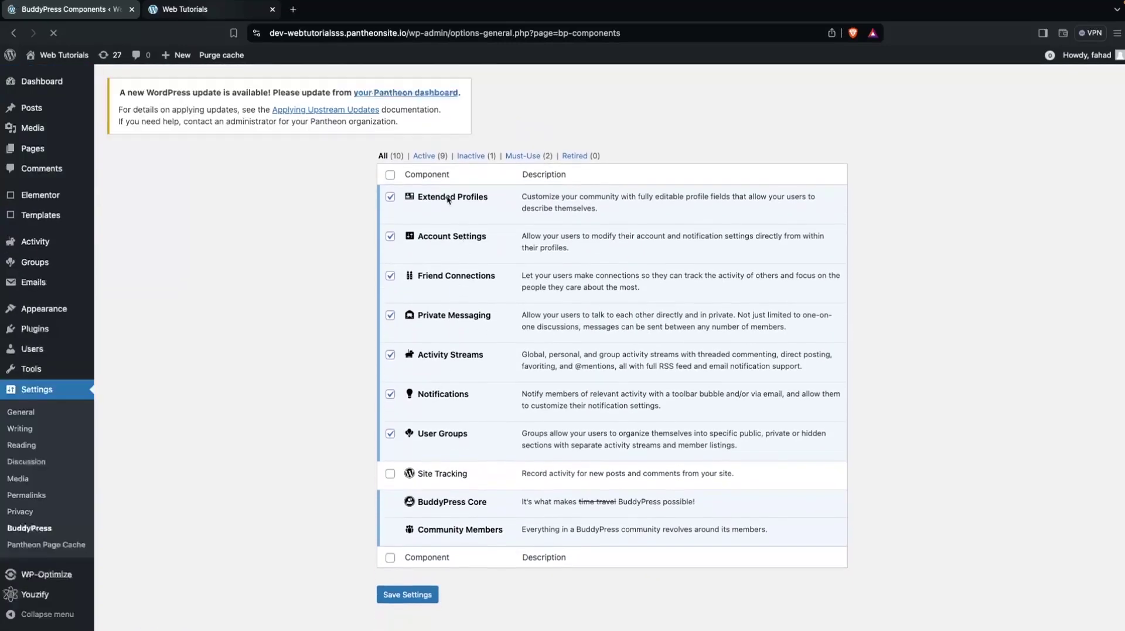
- Look over the BuddyPress Options tab, then return to the Components list
scroll(439, 199, "up", 2)
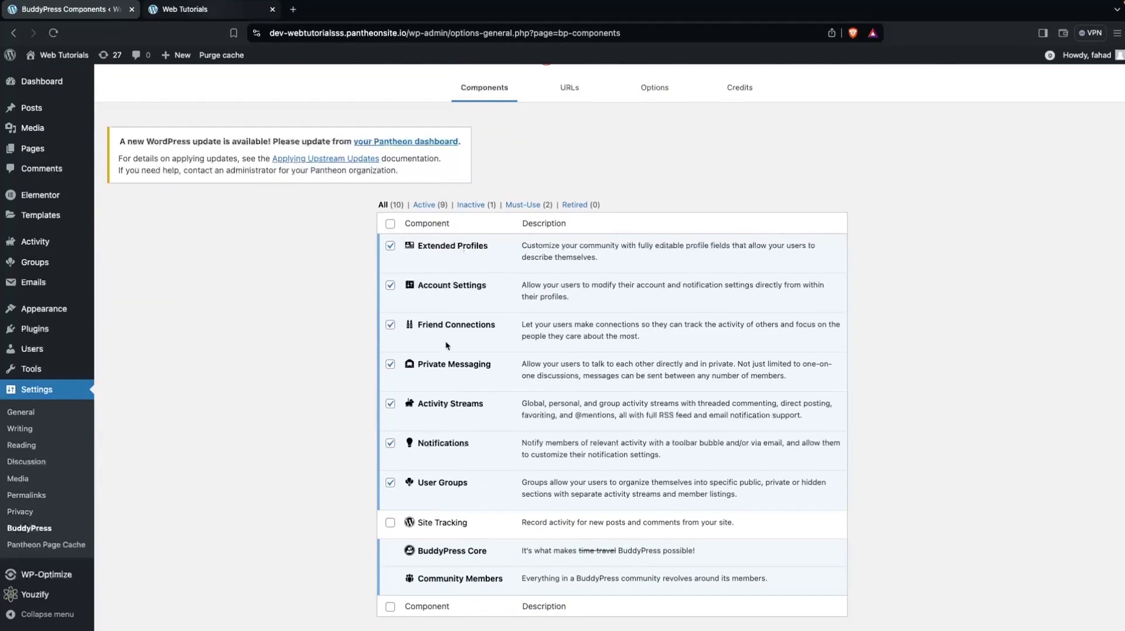
scroll(450, 369, "down", 1)
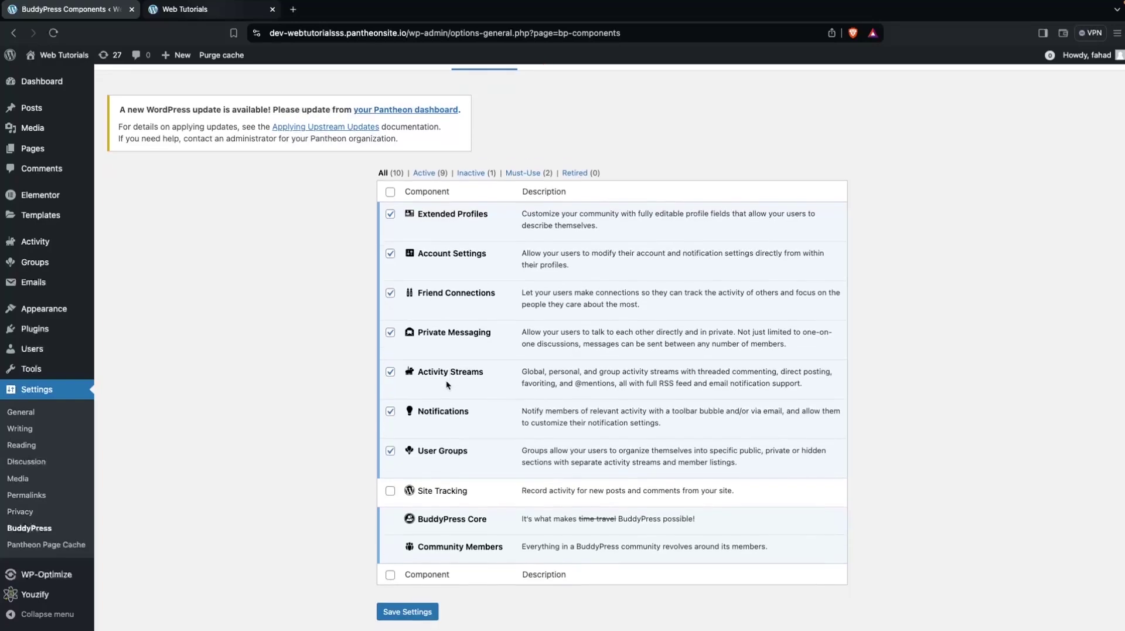
scroll(445, 382, "up", 3)
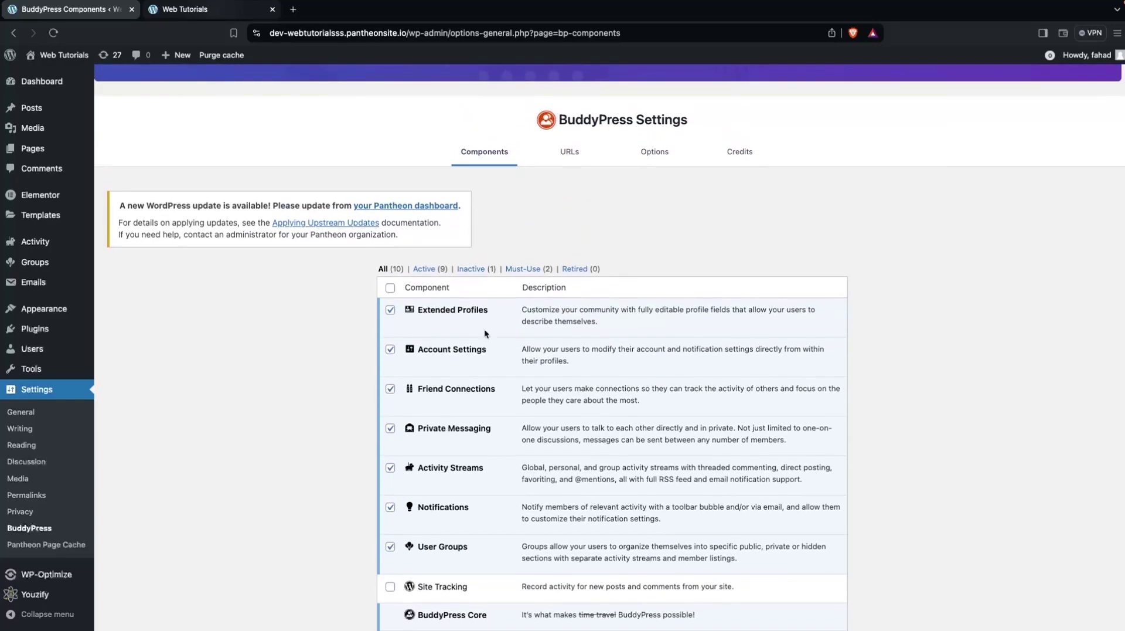
left_click(656, 160)
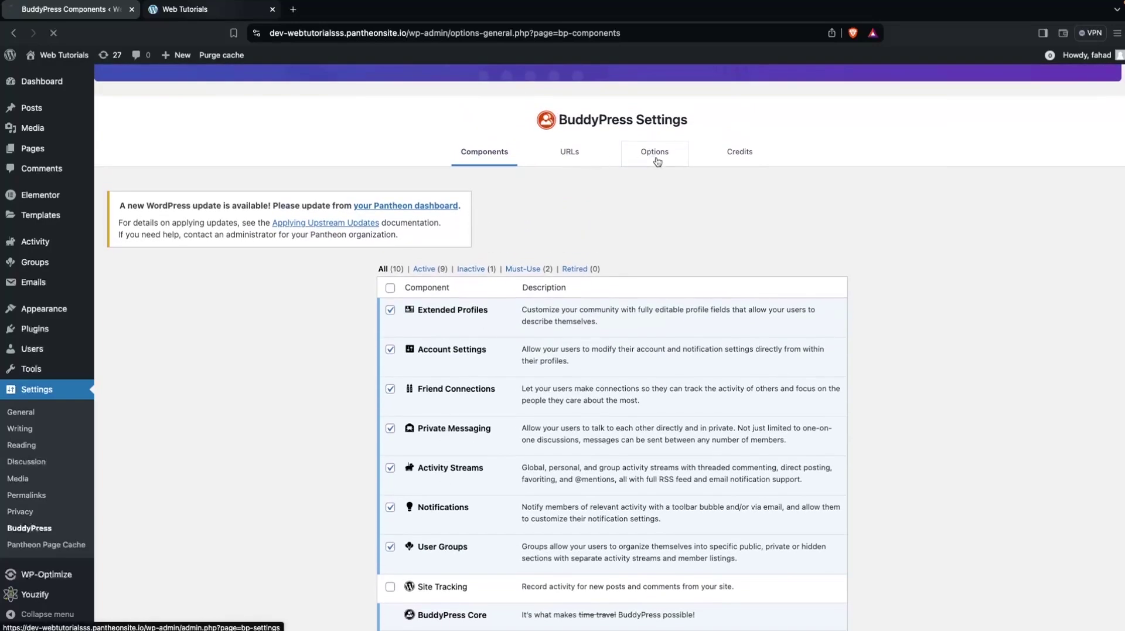
scroll(481, 360, "down", 4)
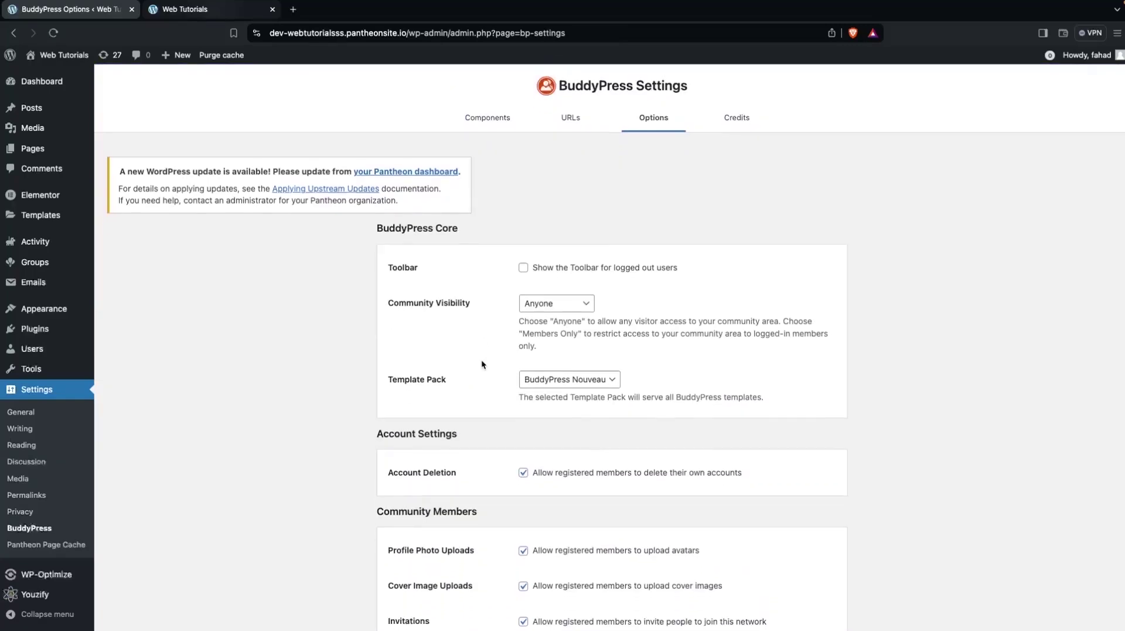
scroll(482, 363, "down", 10)
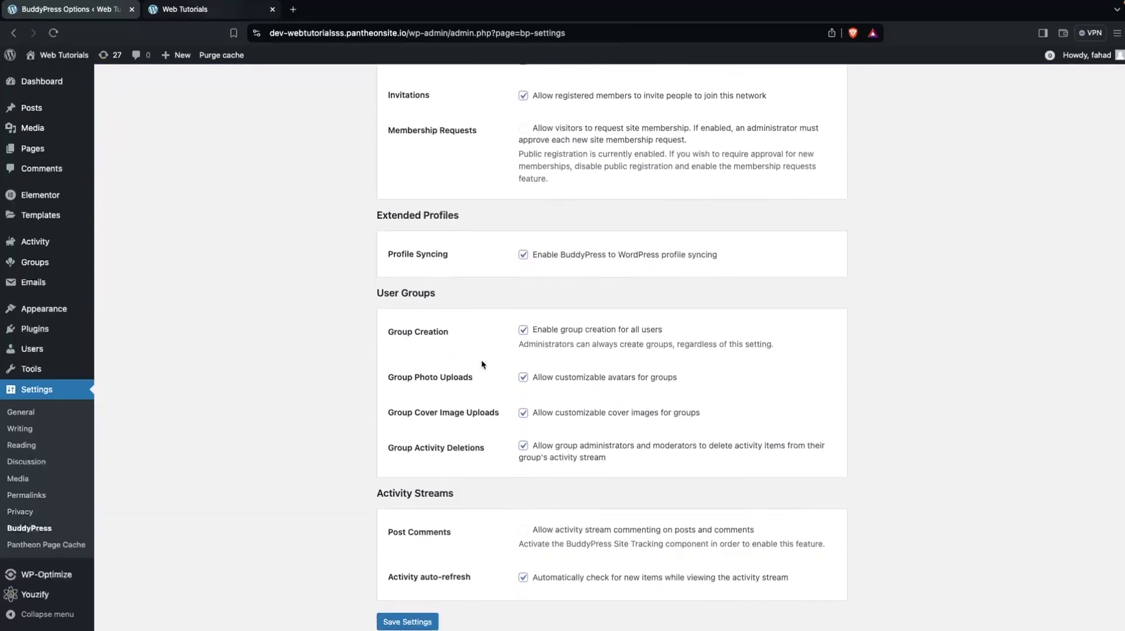
scroll(482, 364, "down", 1)
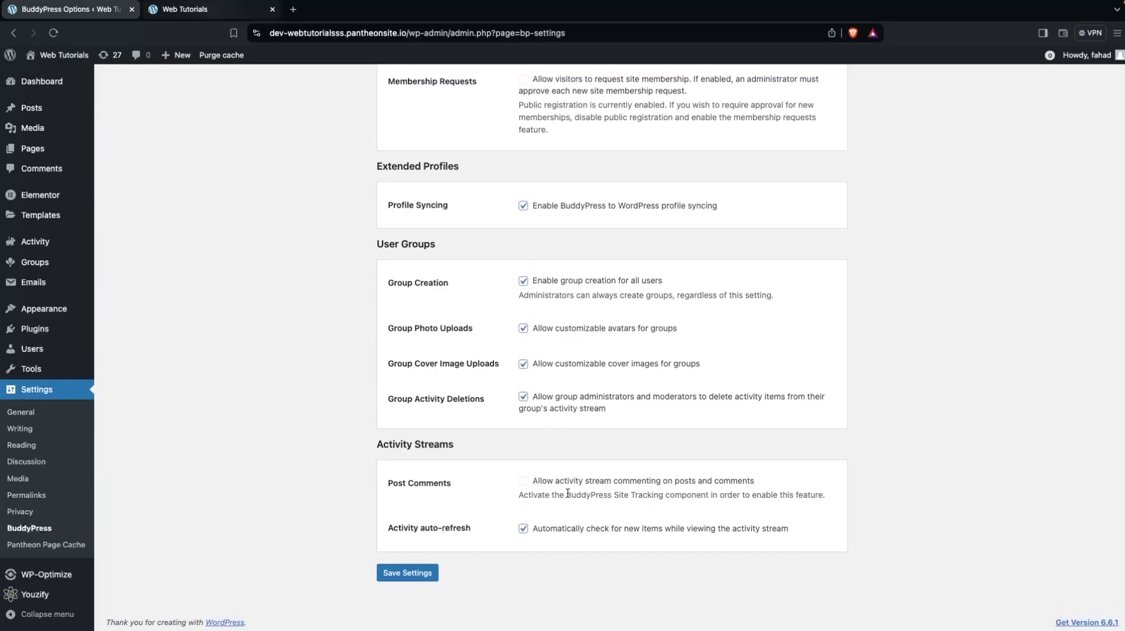
scroll(568, 493, "up", 11)
left_click(497, 373)
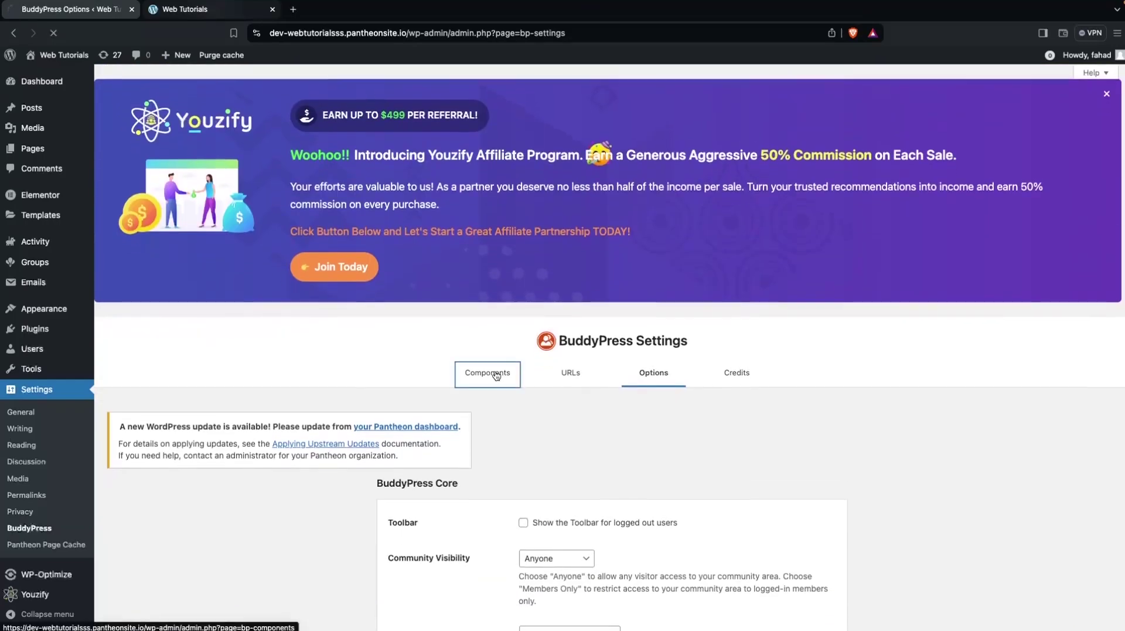
- Enable the Site Tracking component and save the component settings
scroll(447, 434, "down", 6)
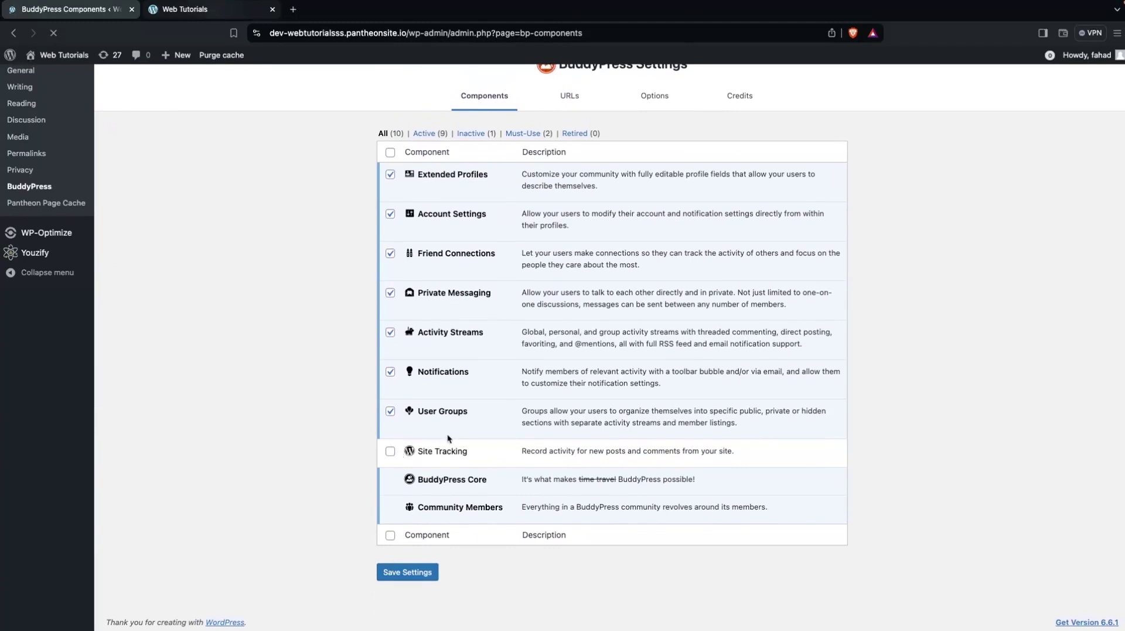
left_click(391, 451)
scroll(390, 454, "up", 1)
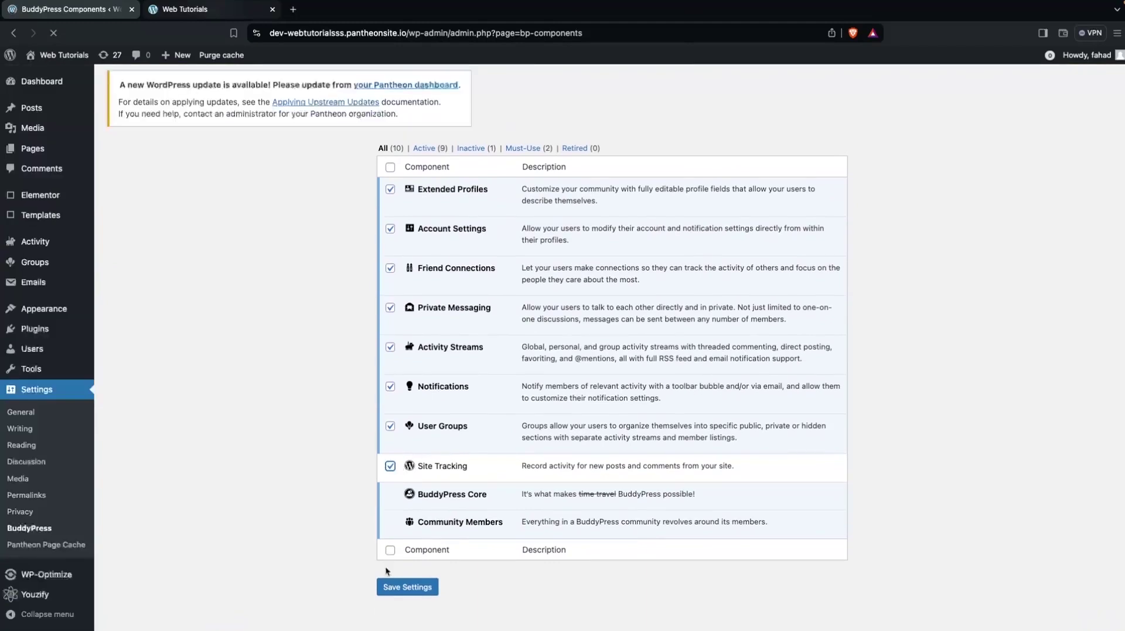
left_click(391, 591)
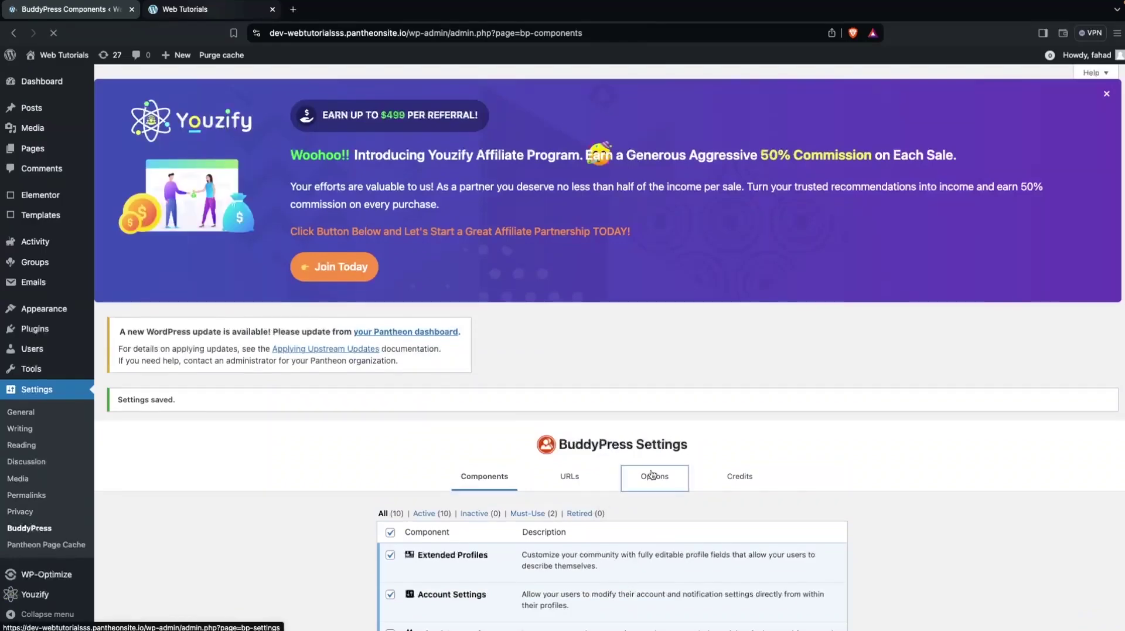
- Turn on activity stream commenting for posts and comments, and save the options
scroll(528, 464, "down", 20)
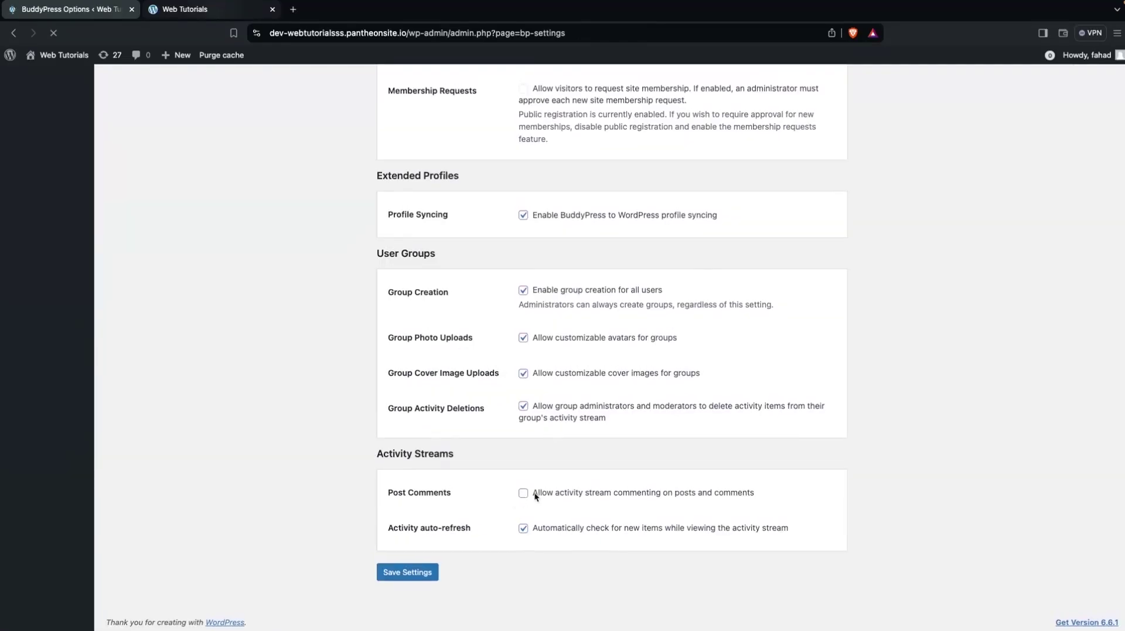
left_click(523, 493)
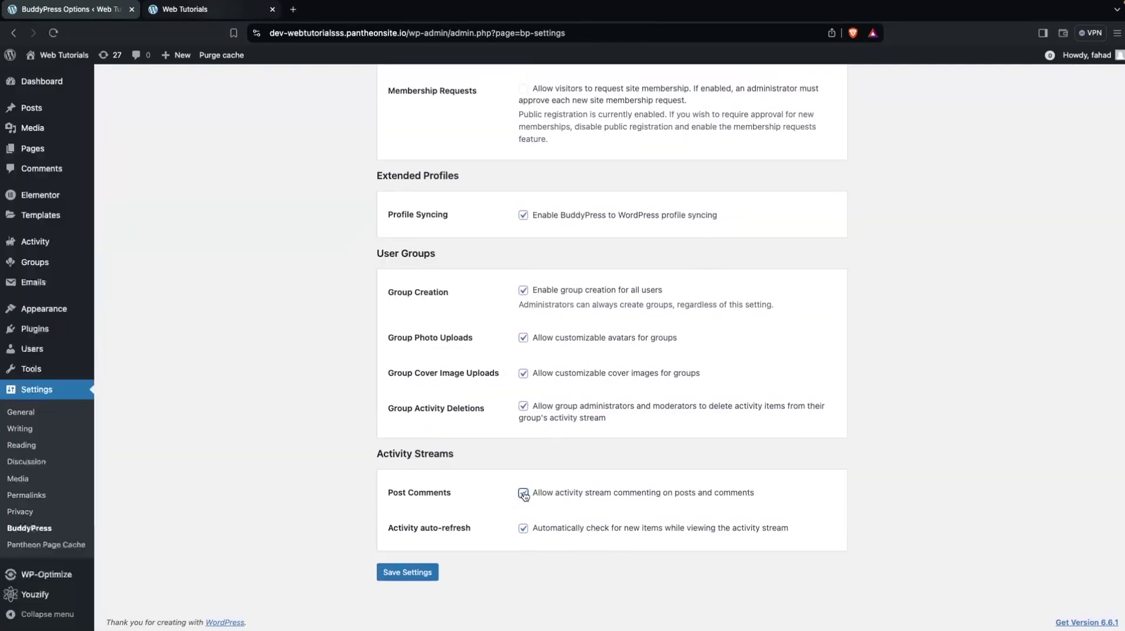
left_click(397, 572)
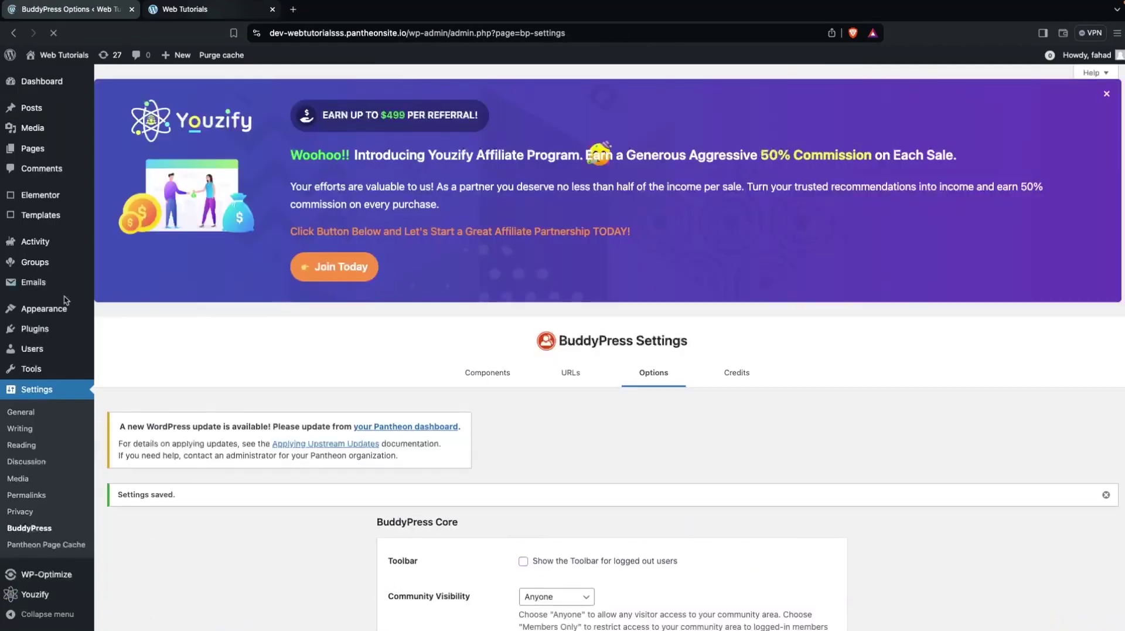
- On the Widgets page, browse all available blocks for the Activity Stream Right Sidebar
mouse_move(59, 310)
left_click(120, 360)
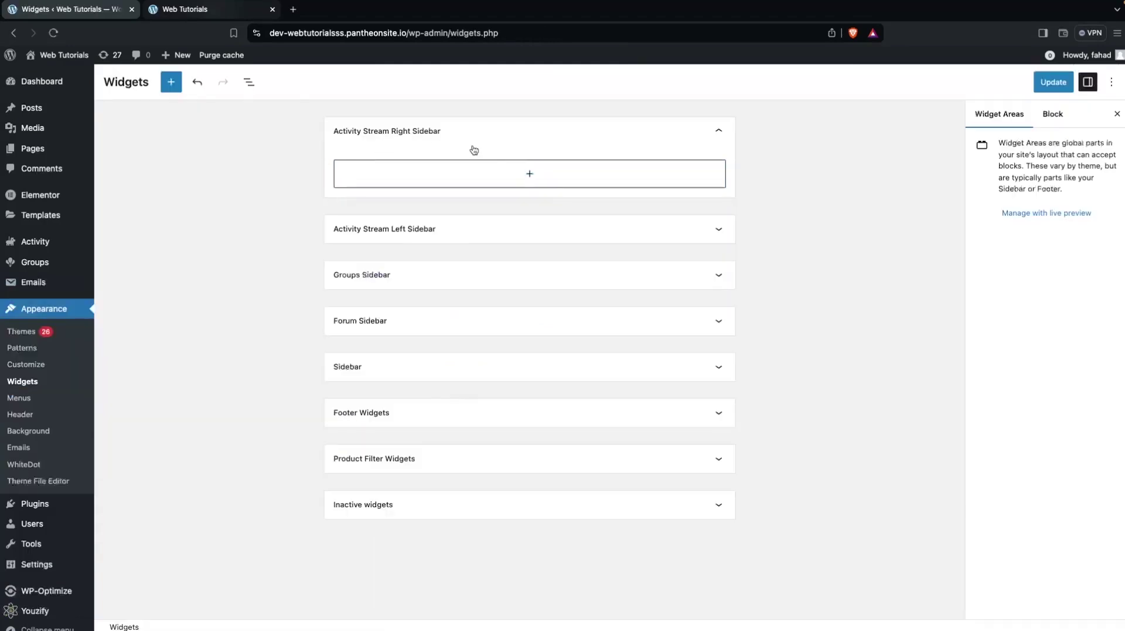
left_click(495, 171)
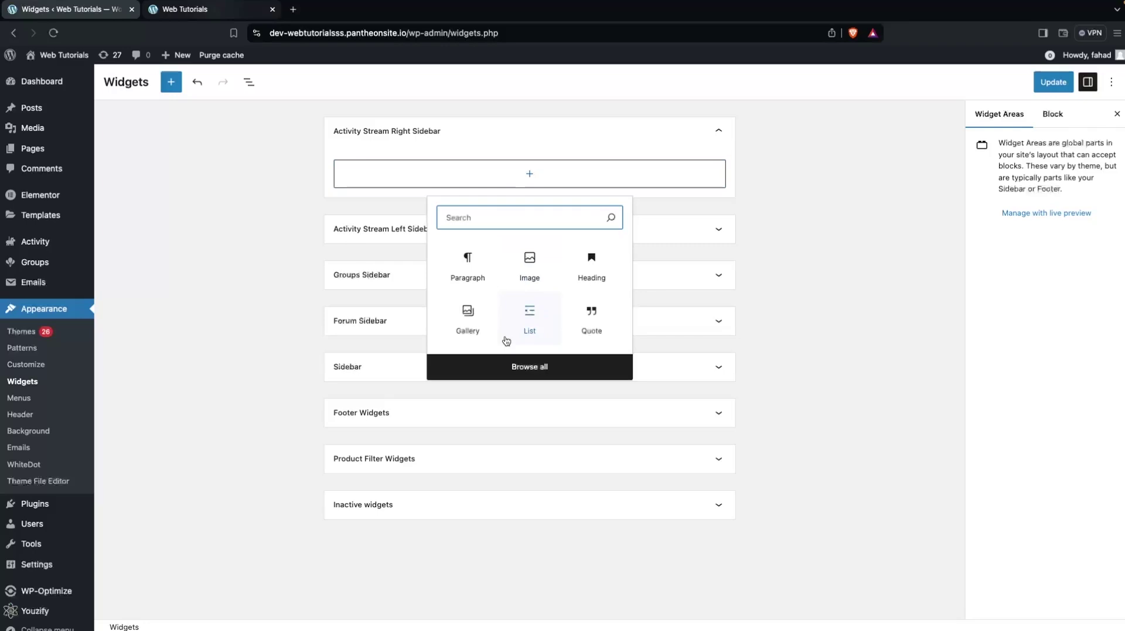
left_click(498, 368)
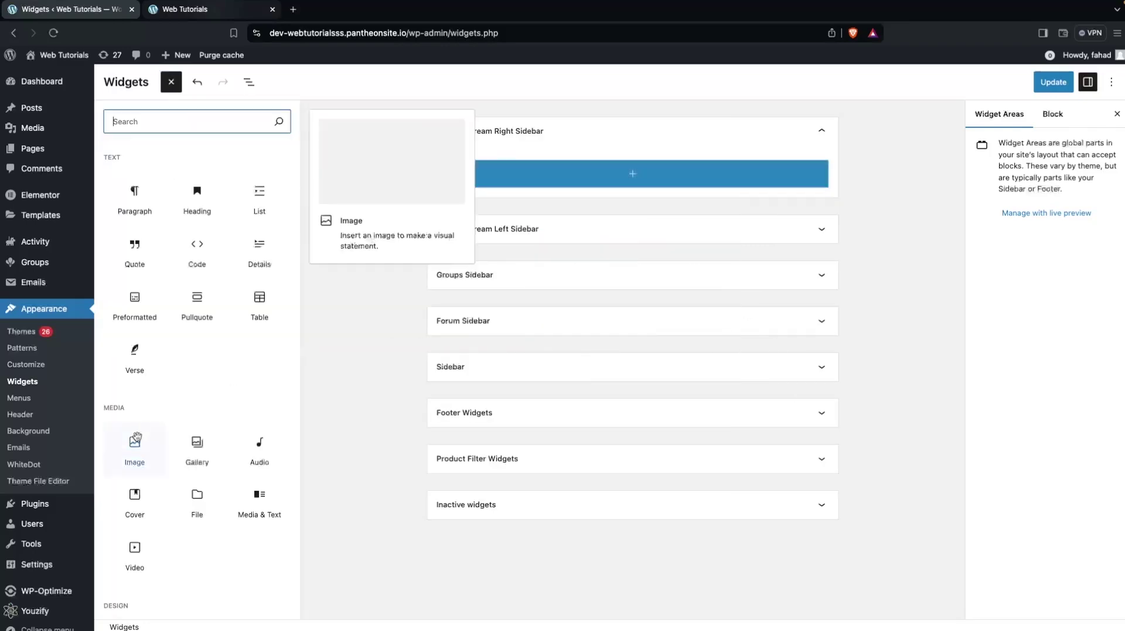
scroll(137, 433, "down", 7)
scroll(138, 432, "down", 10)
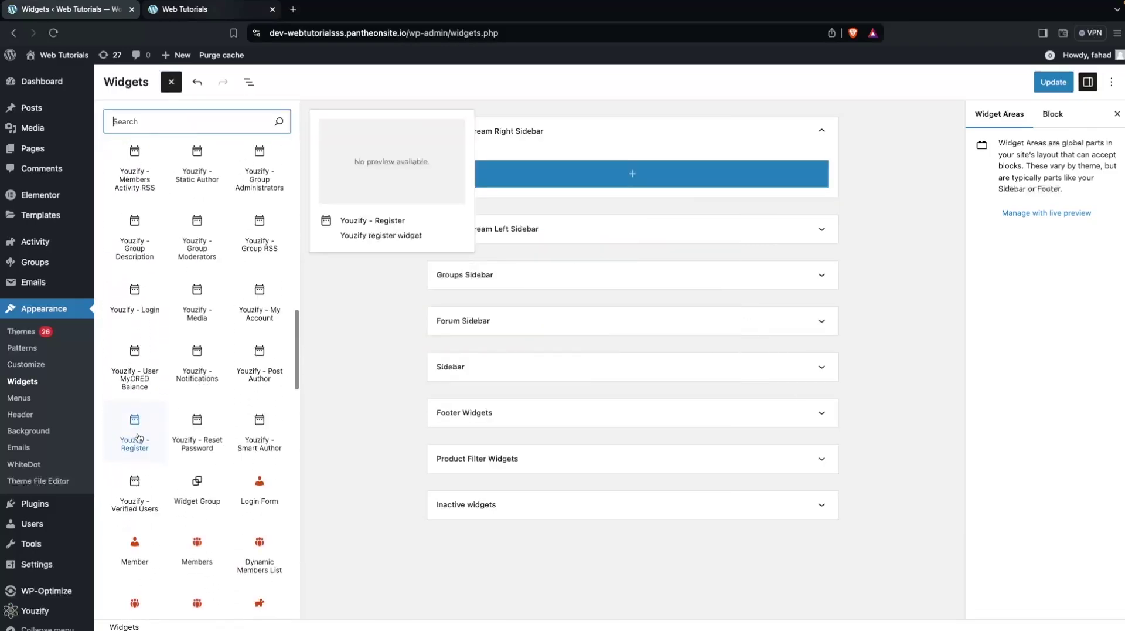
scroll(138, 437, "up", 2)
scroll(141, 437, "up", 4)
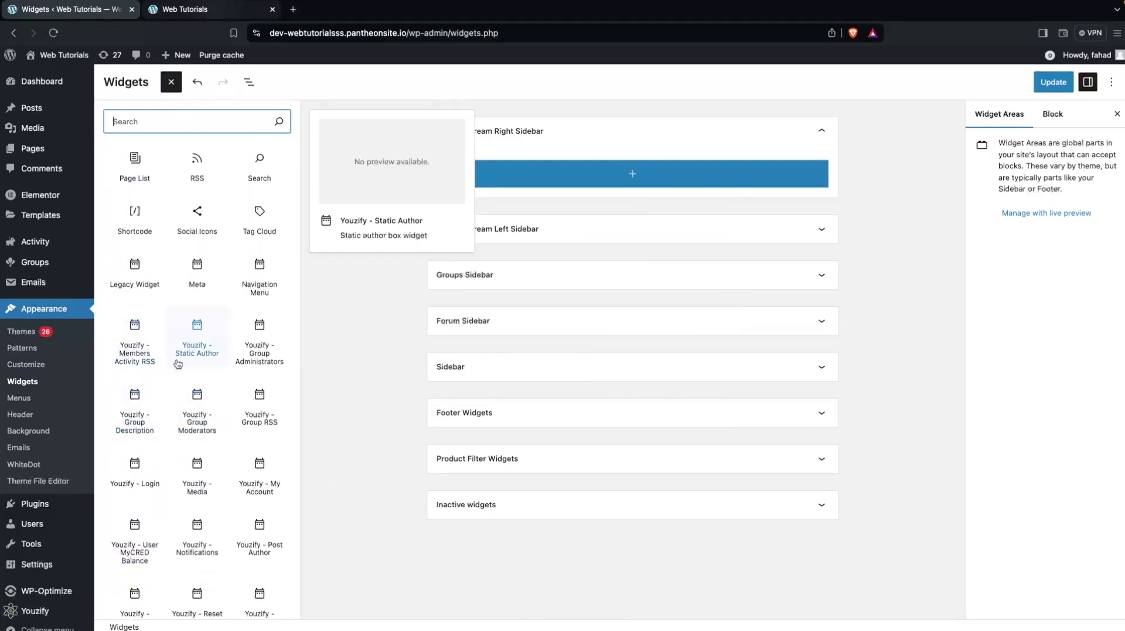
scroll(199, 410, "down", 12)
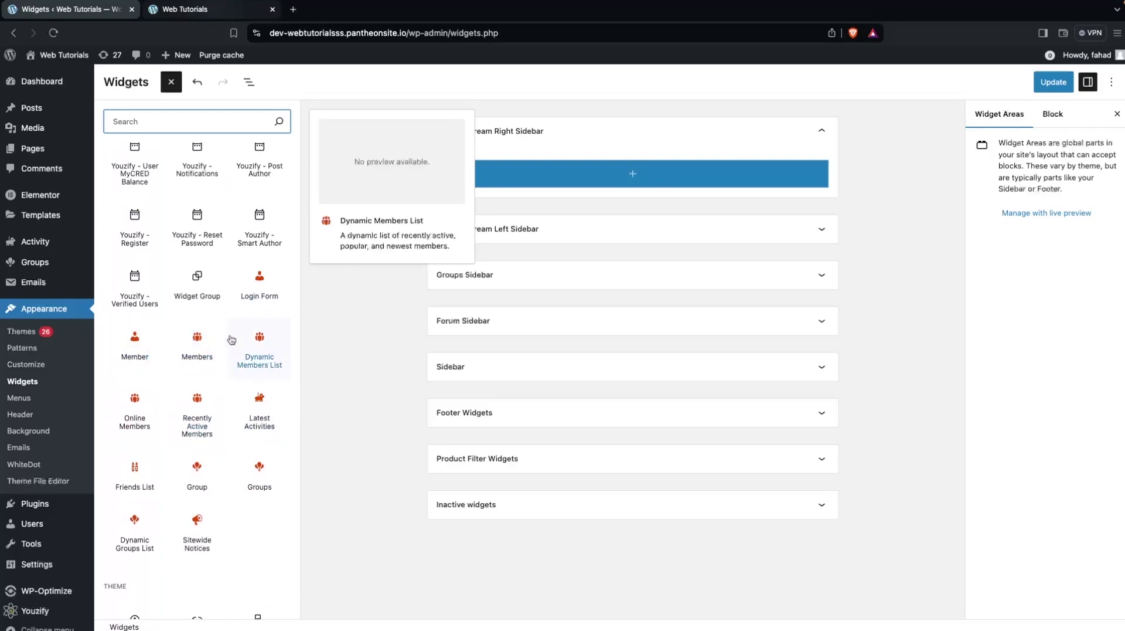
scroll(231, 340, "up", 11)
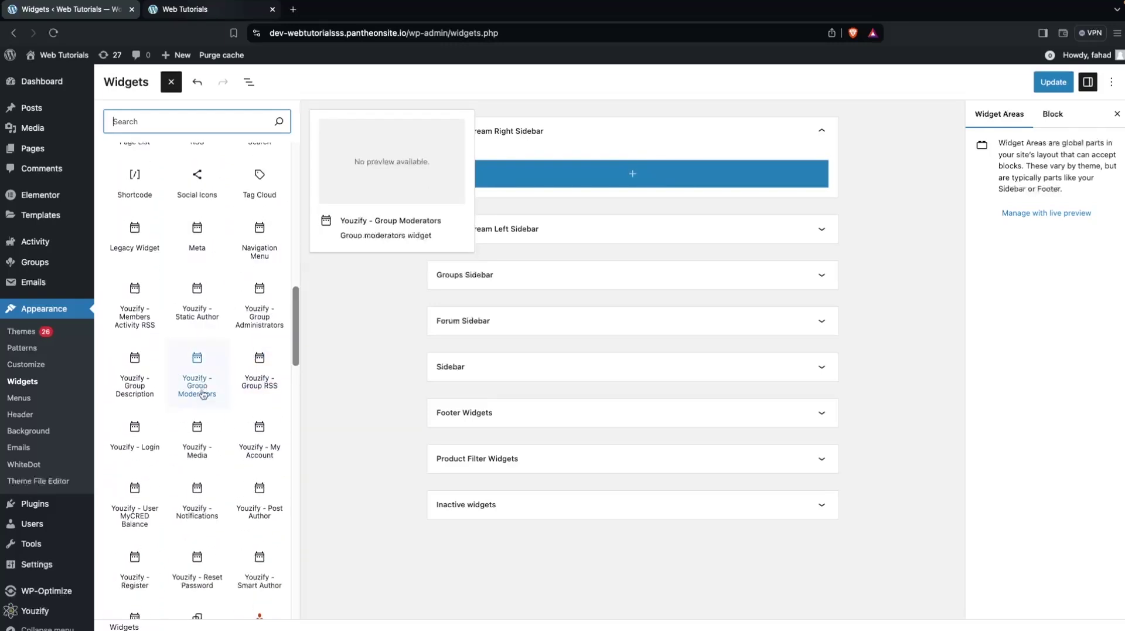
- Add Youzify - My Account, Login Form, BuddyPress Members and Youzify Verified Users to the sidebar
left_click(272, 445)
scroll(226, 453, "down", 8)
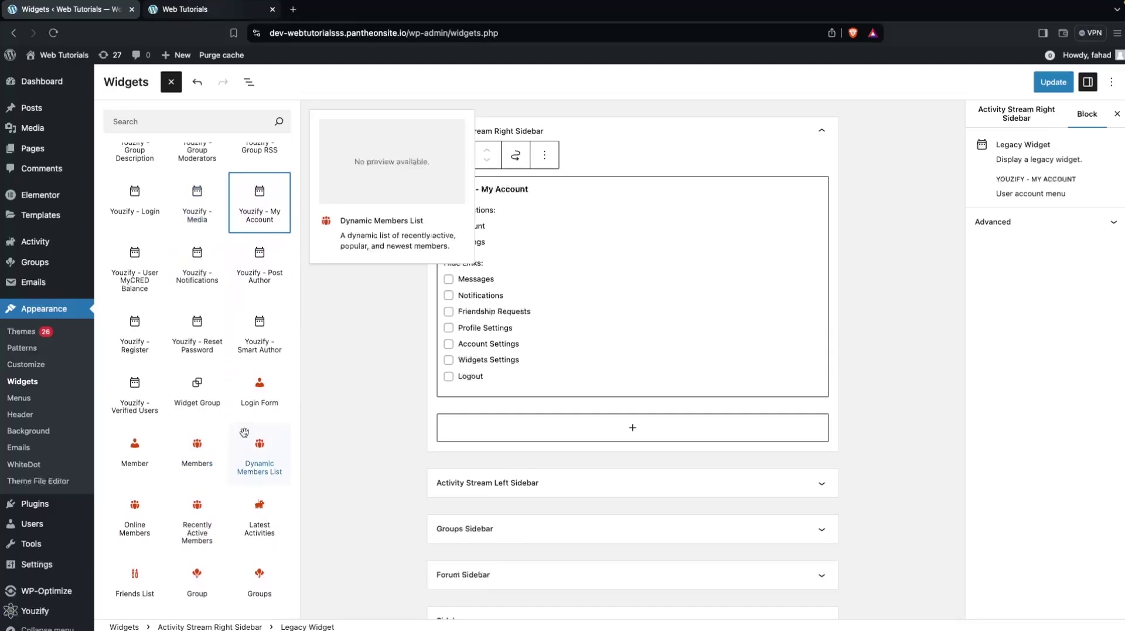
left_click(256, 401)
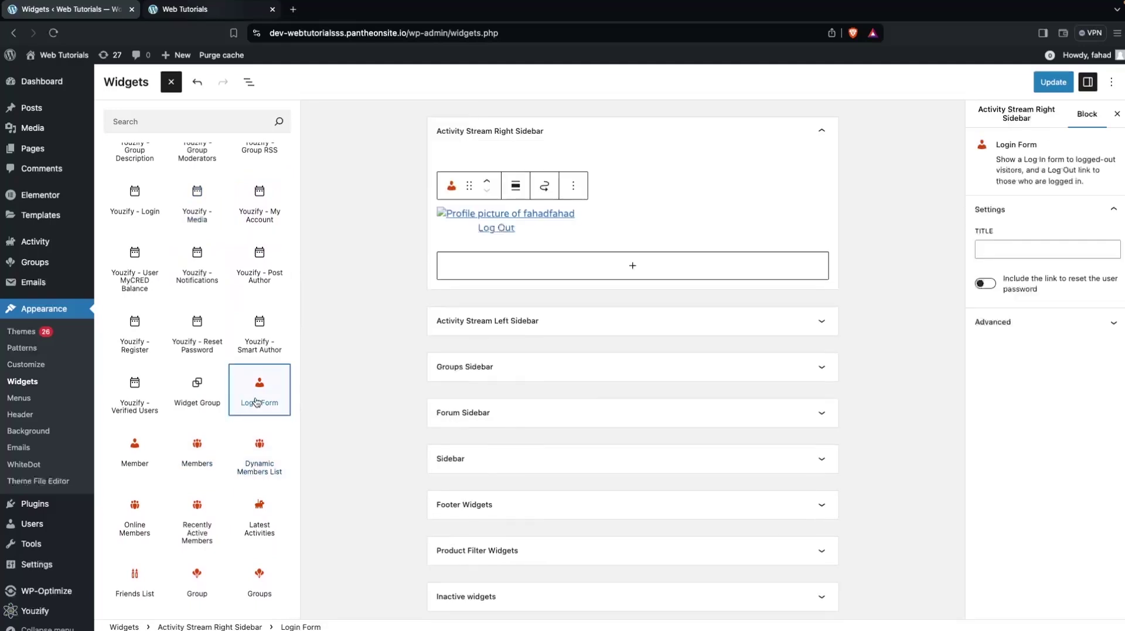
scroll(169, 458, "down", 1)
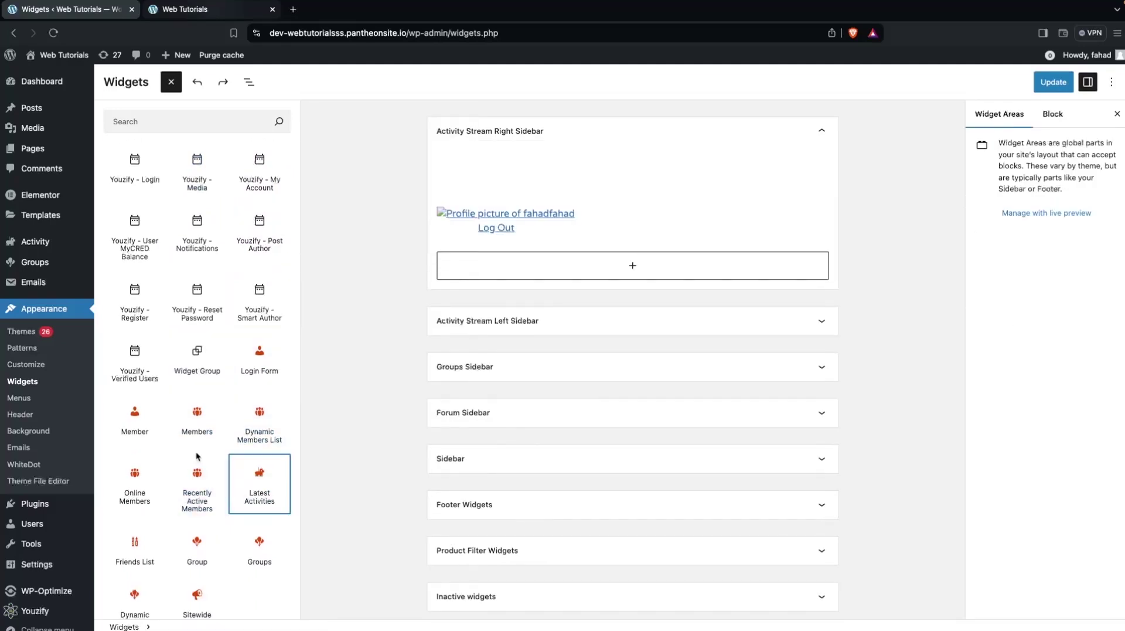
left_click(197, 421)
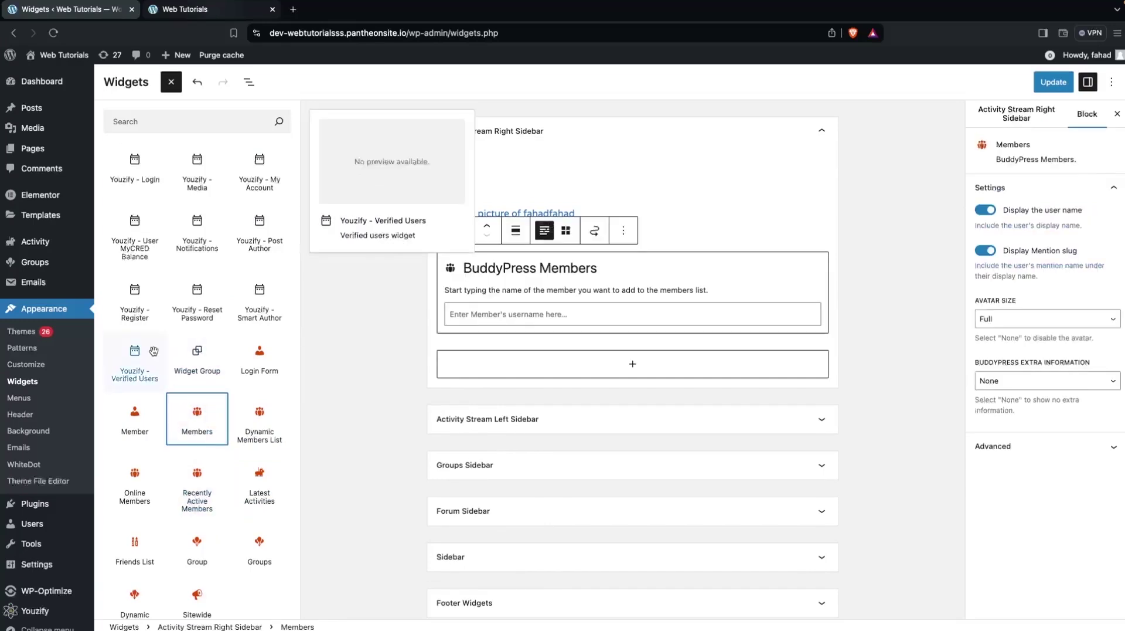
left_click(134, 354)
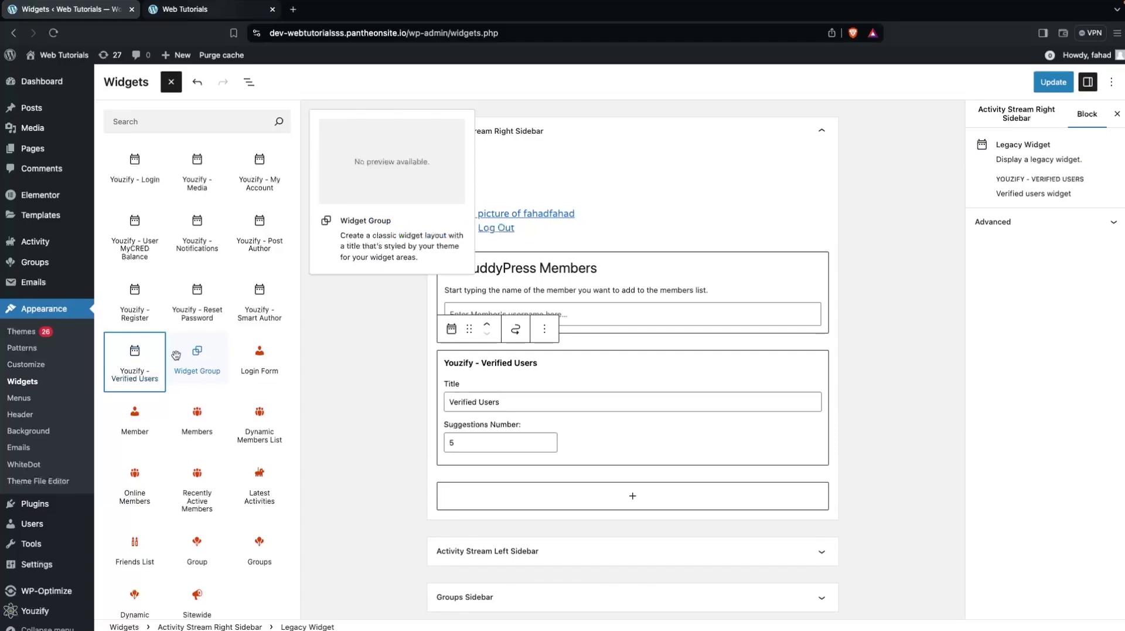
- Save the sidebar widgets and reload the live site to see them
scroll(176, 354, "up", 3)
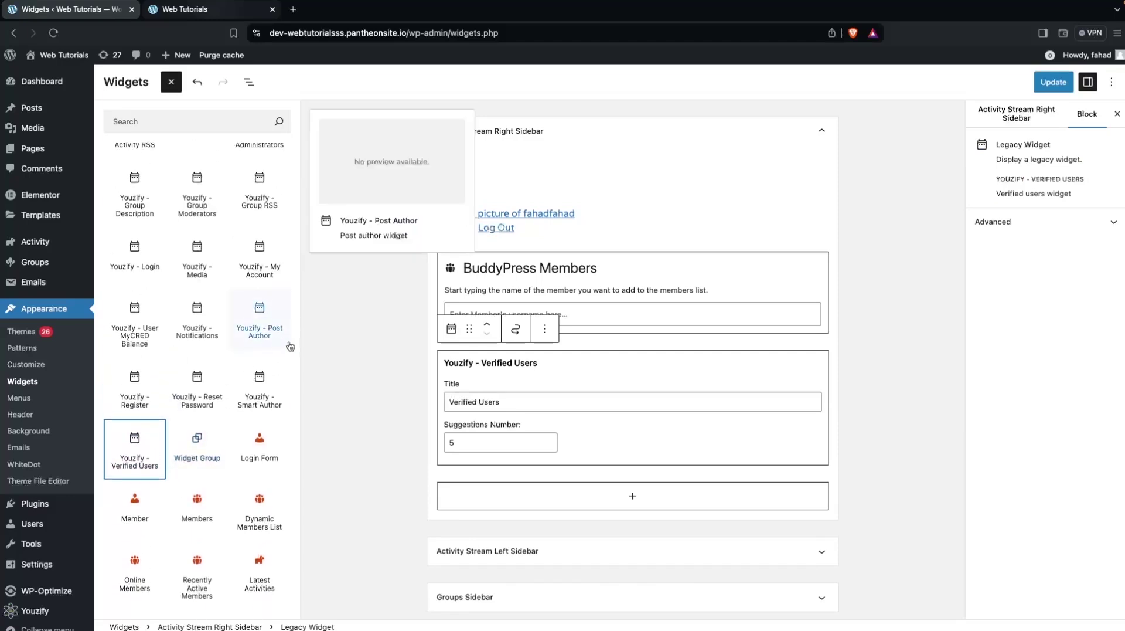
scroll(203, 333, "down", 1)
scroll(203, 332, "down", 2)
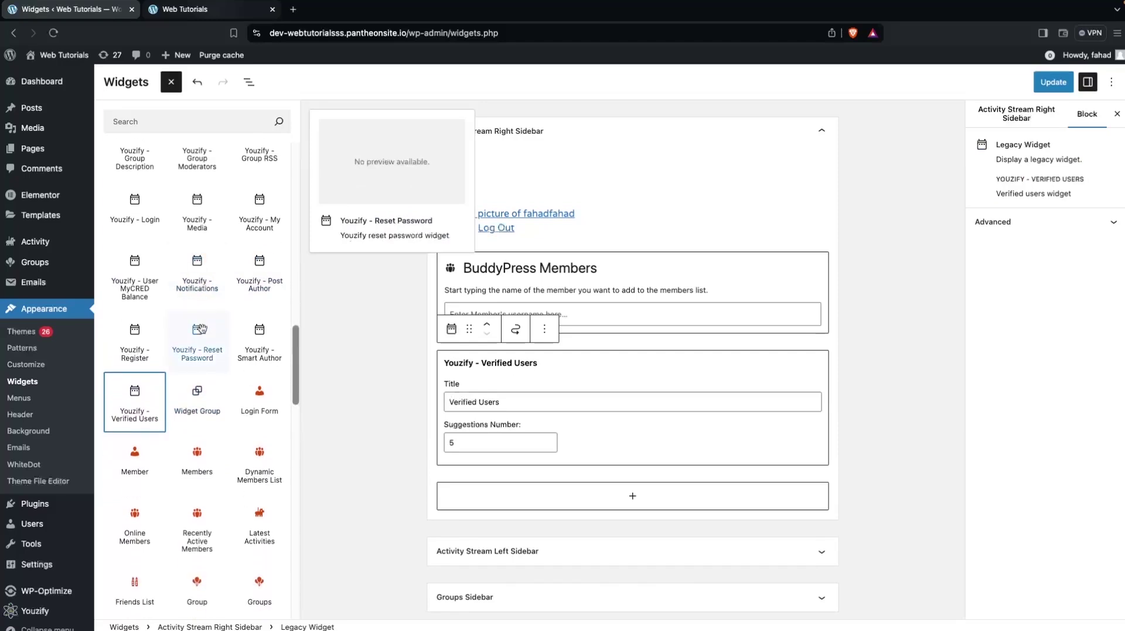
left_click(1050, 92)
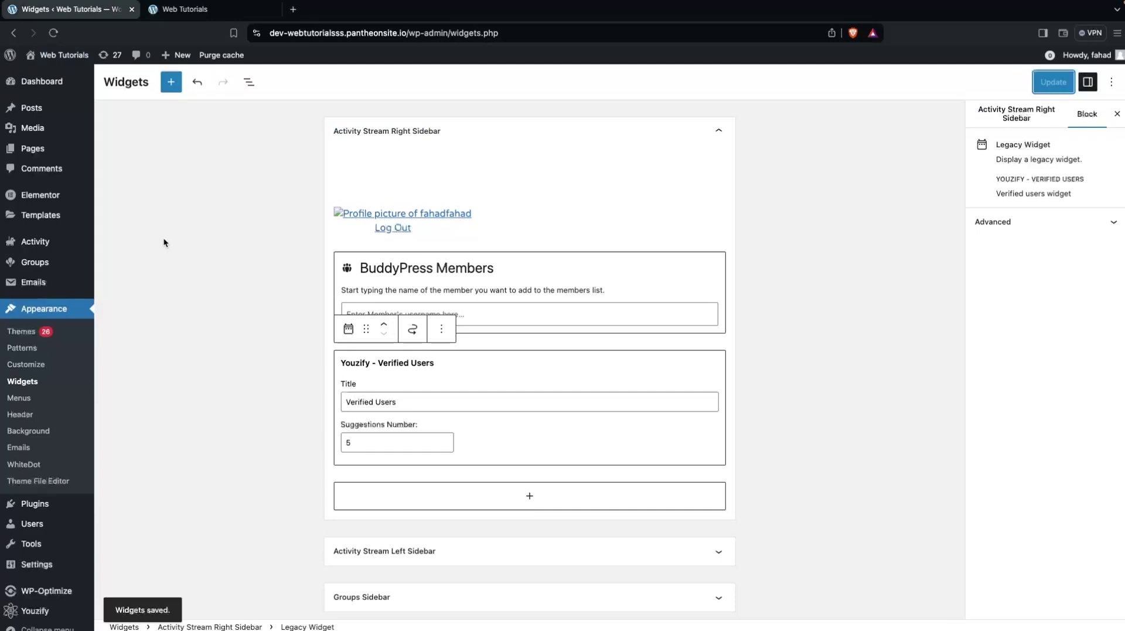
left_click(193, 10)
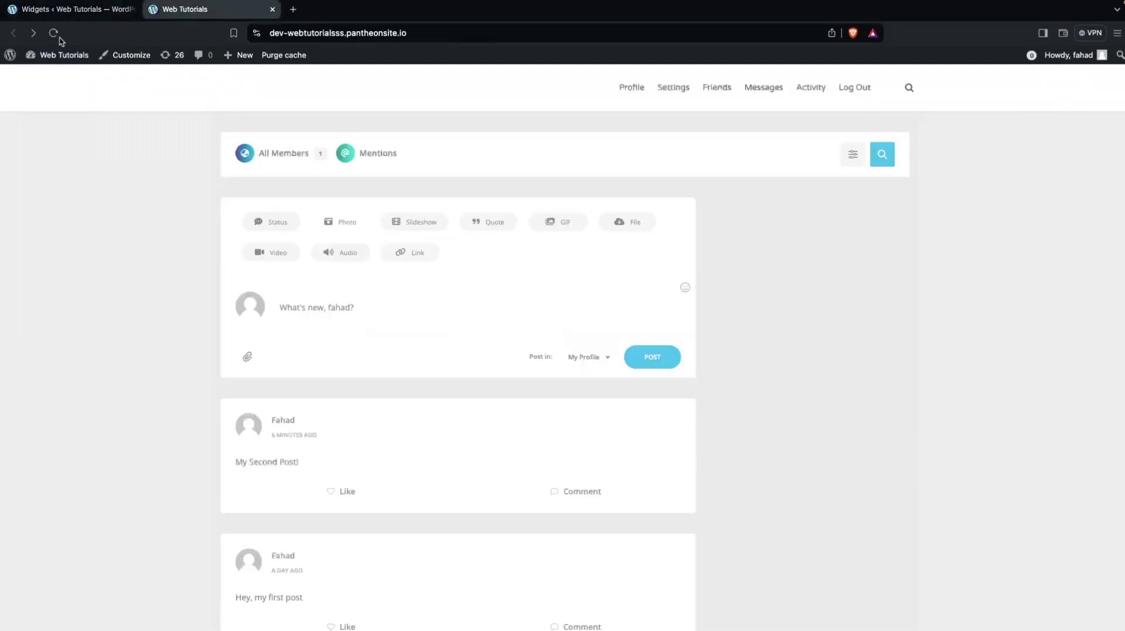
left_click(53, 33)
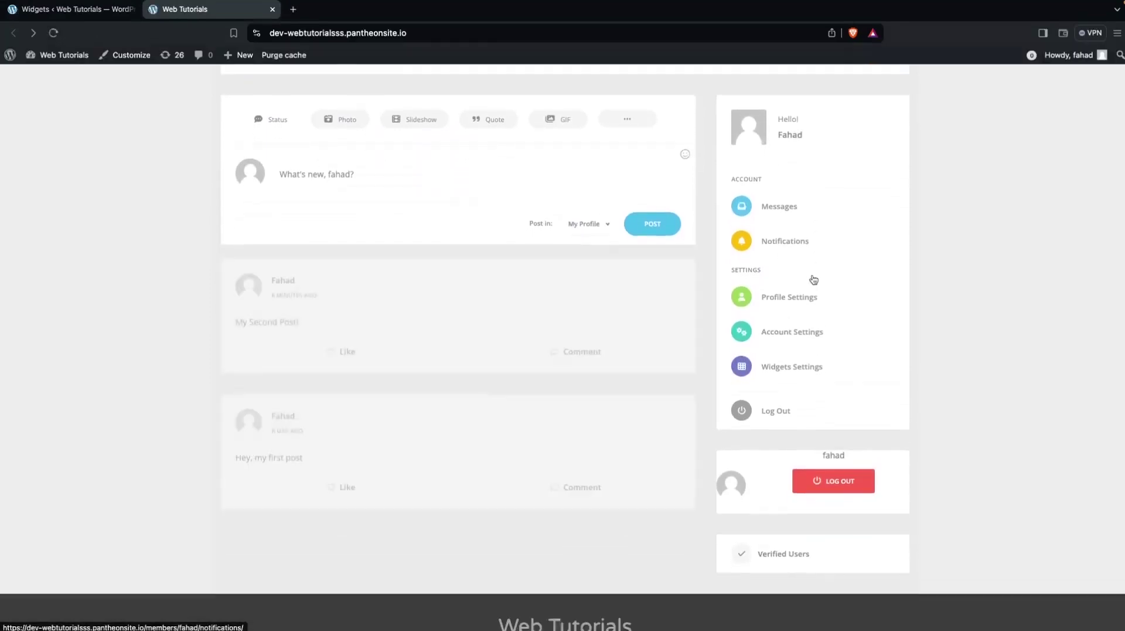
scroll(811, 256, "down", 1)
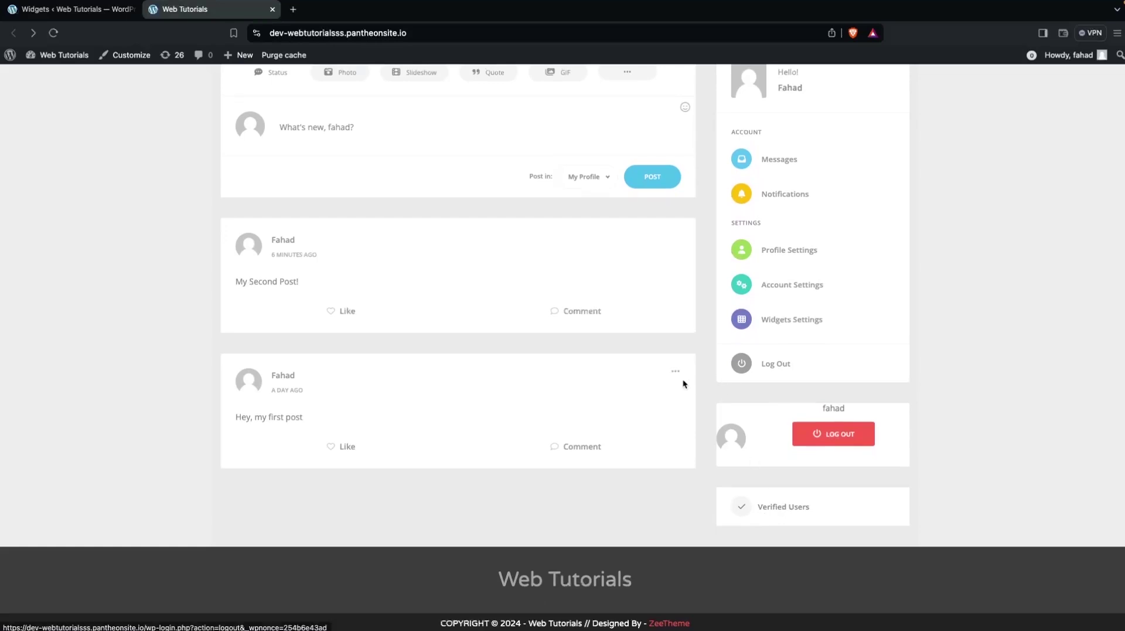
scroll(705, 371, "up", 3)
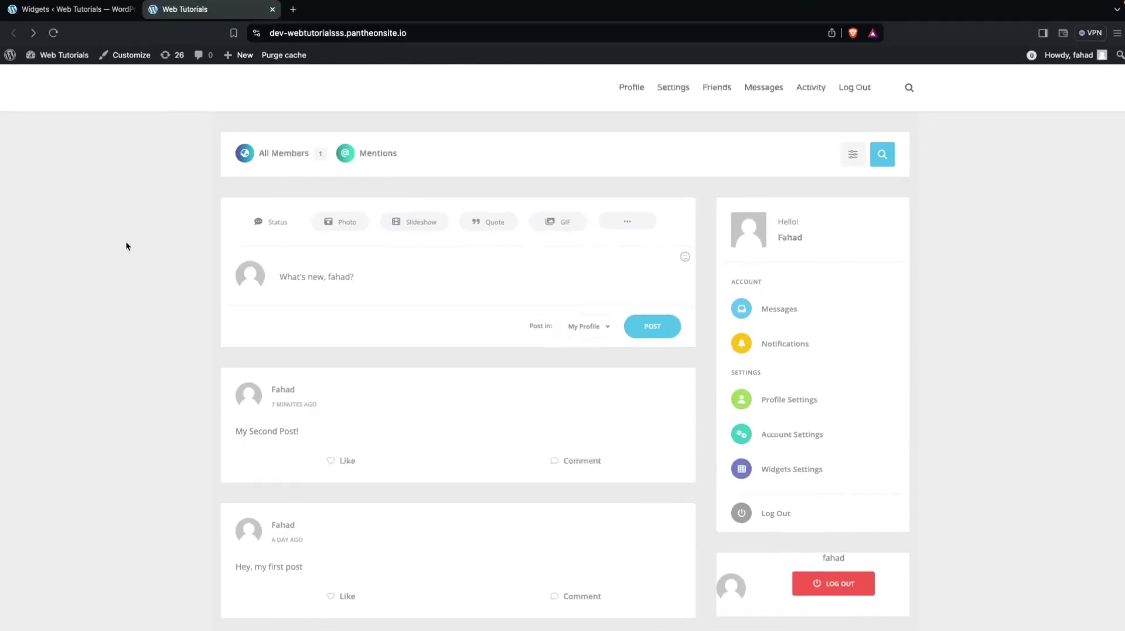
- Go from the widgets admin page to the Appearance > Menus editor
left_click(70, 9)
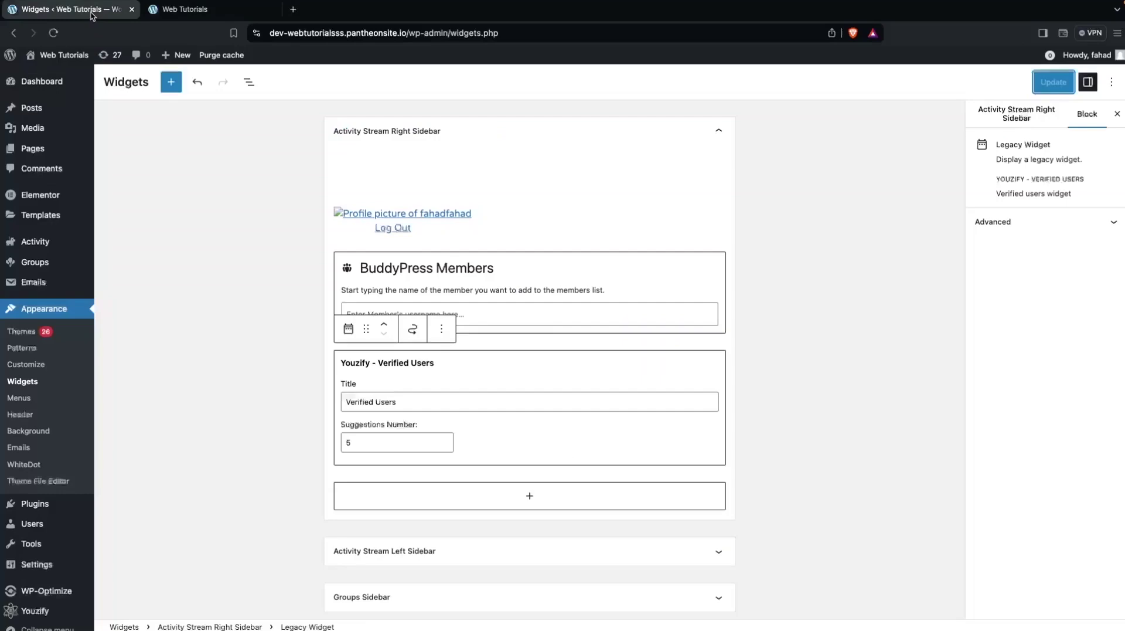
left_click(22, 401)
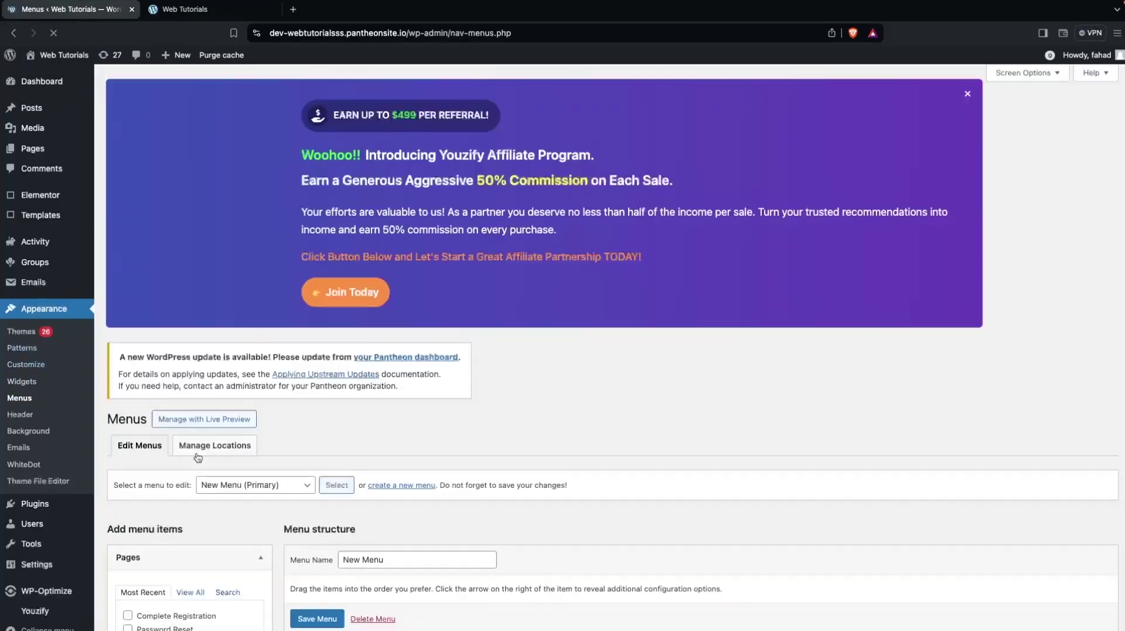
scroll(209, 519, "down", 5)
scroll(211, 524, "down", 2)
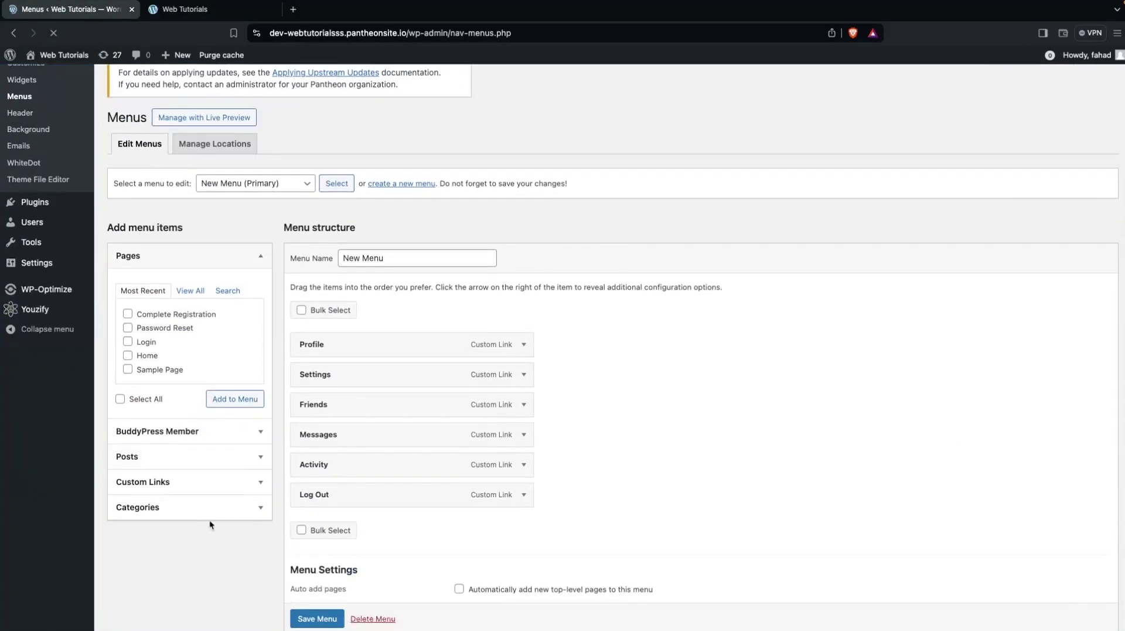
- Add the BuddyPress Member logged-out Register item to New Menu and save it
left_click(173, 436)
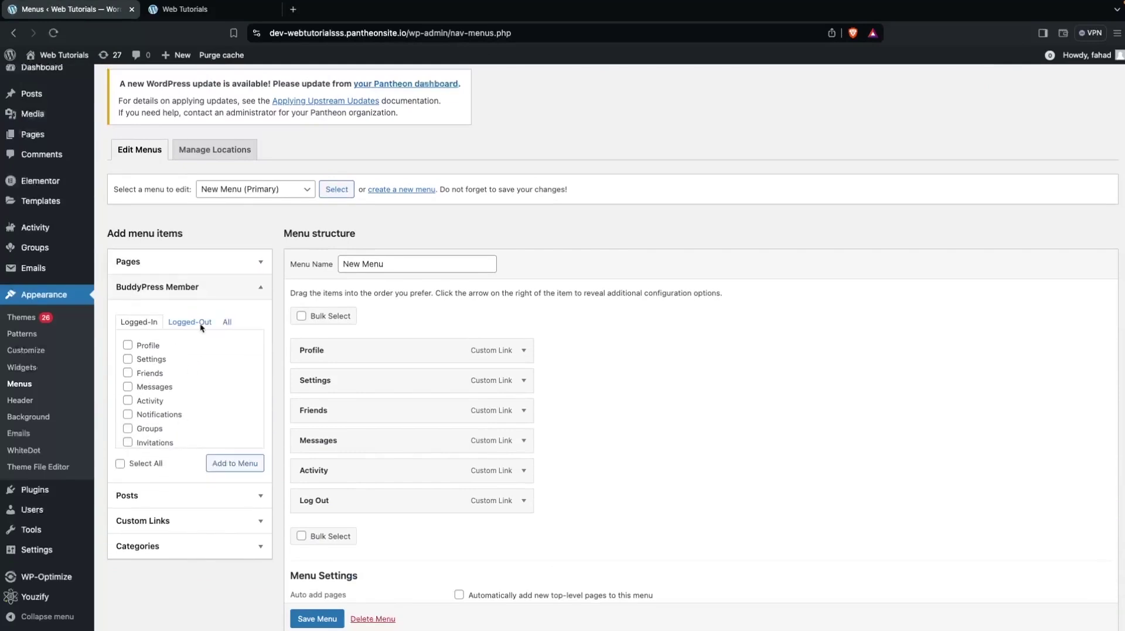
left_click(196, 324)
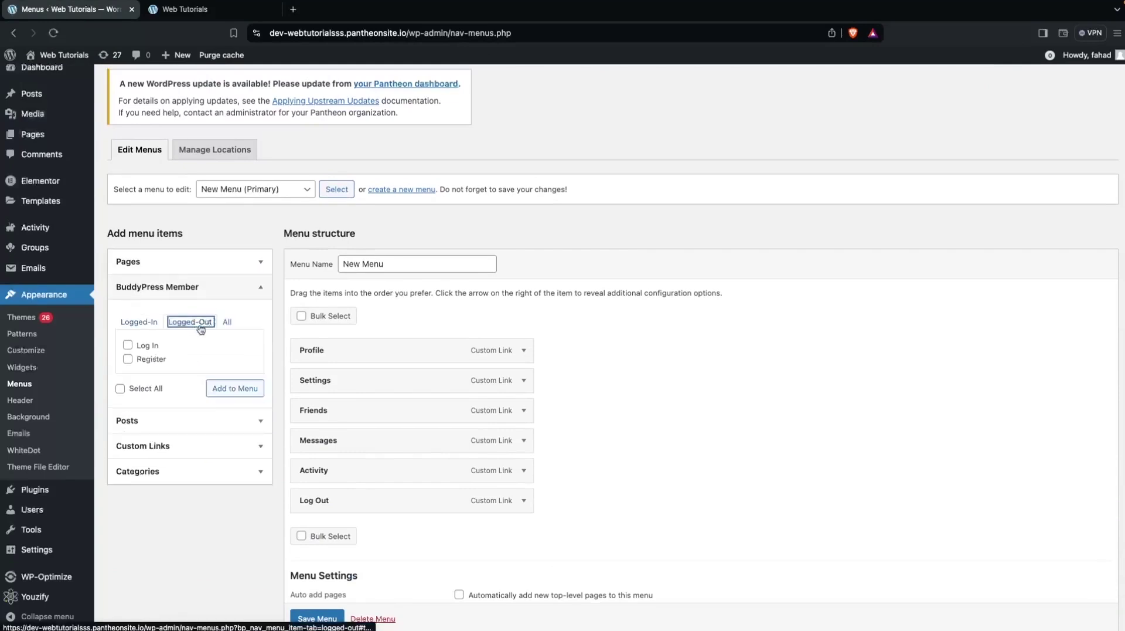
left_click(128, 359)
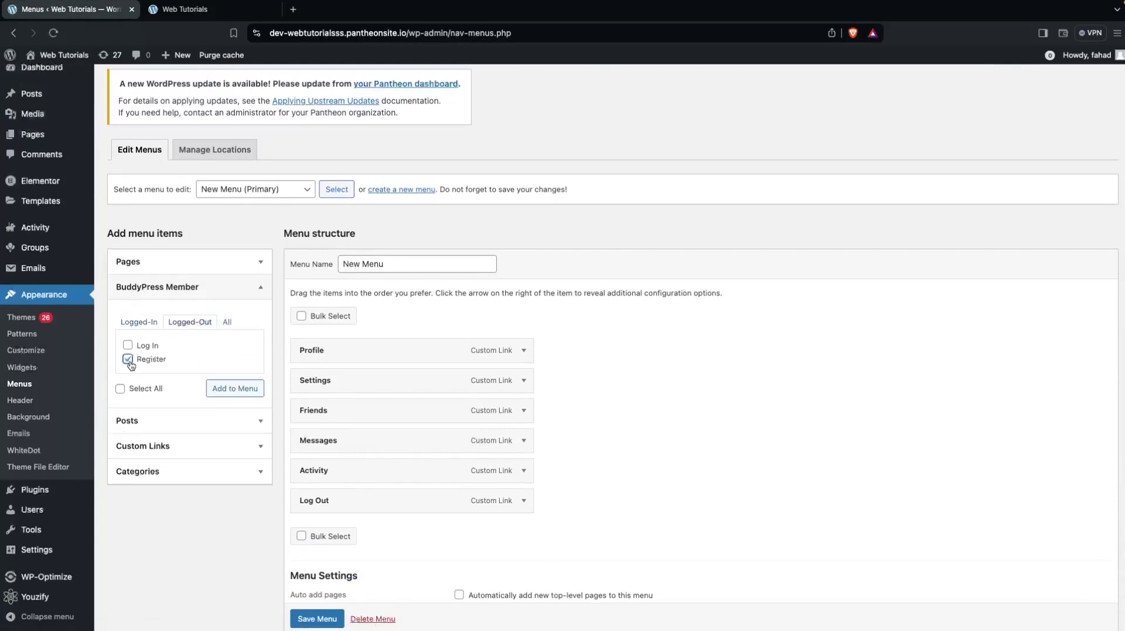
left_click(237, 390)
scroll(332, 422, "down", 3)
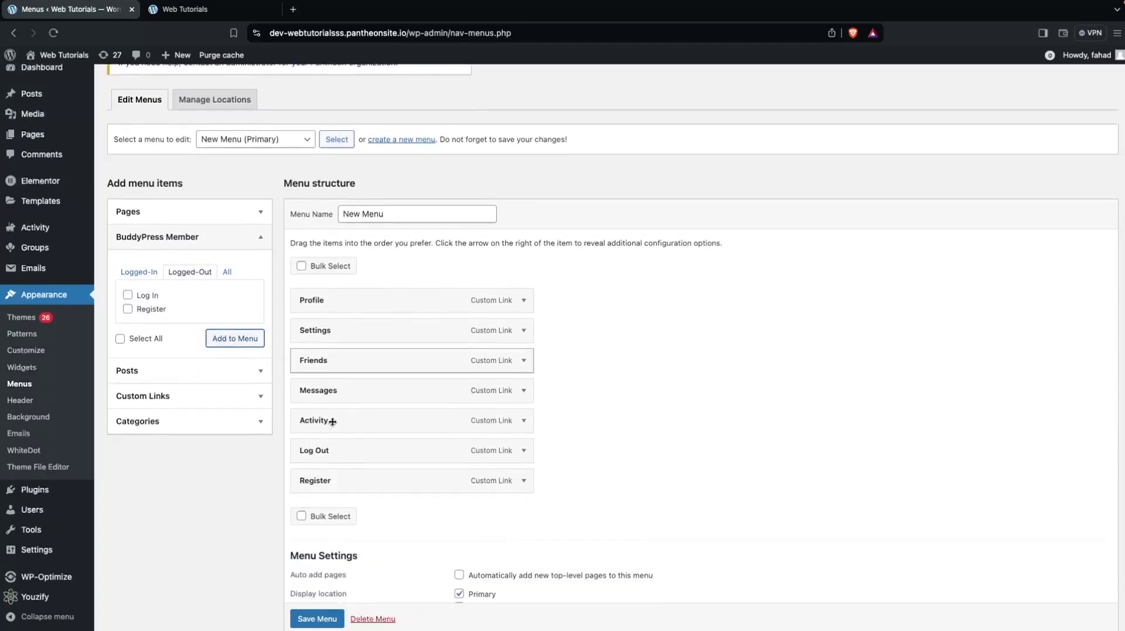
left_click(304, 566)
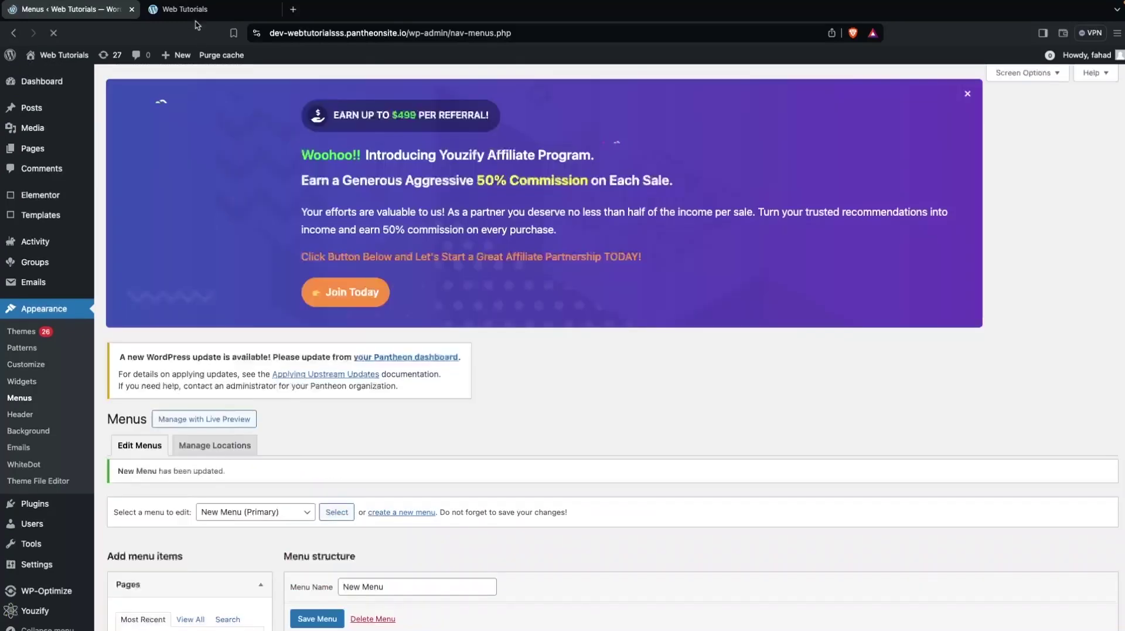
- Reload the live site to check the Register link, then return to the menus page
left_click(193, 10)
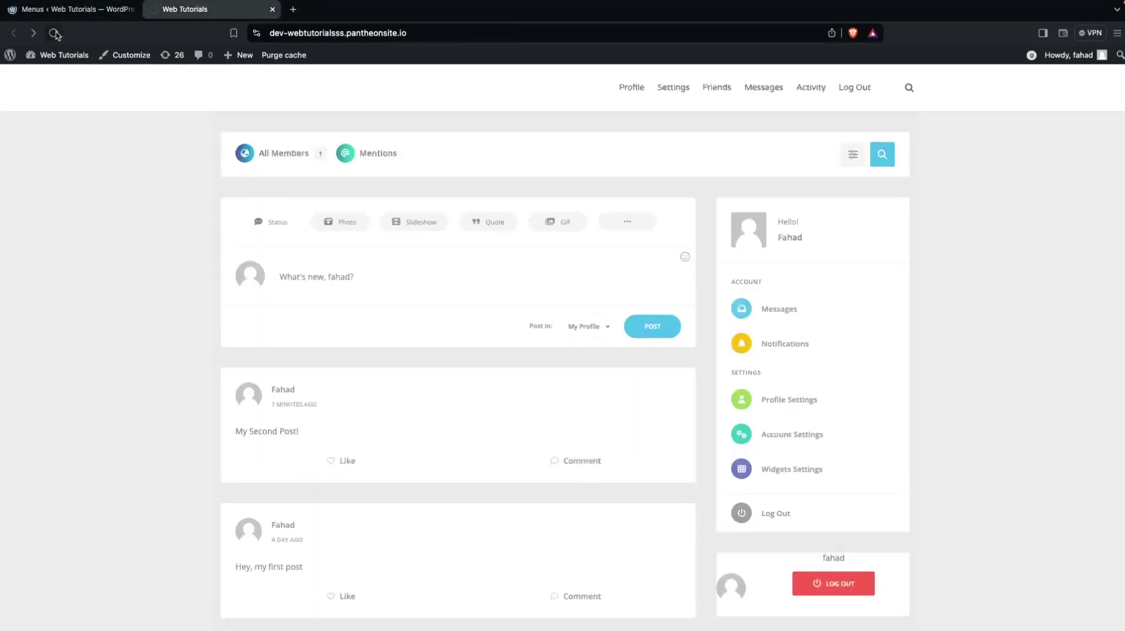
left_click(53, 33)
left_click(62, 9)
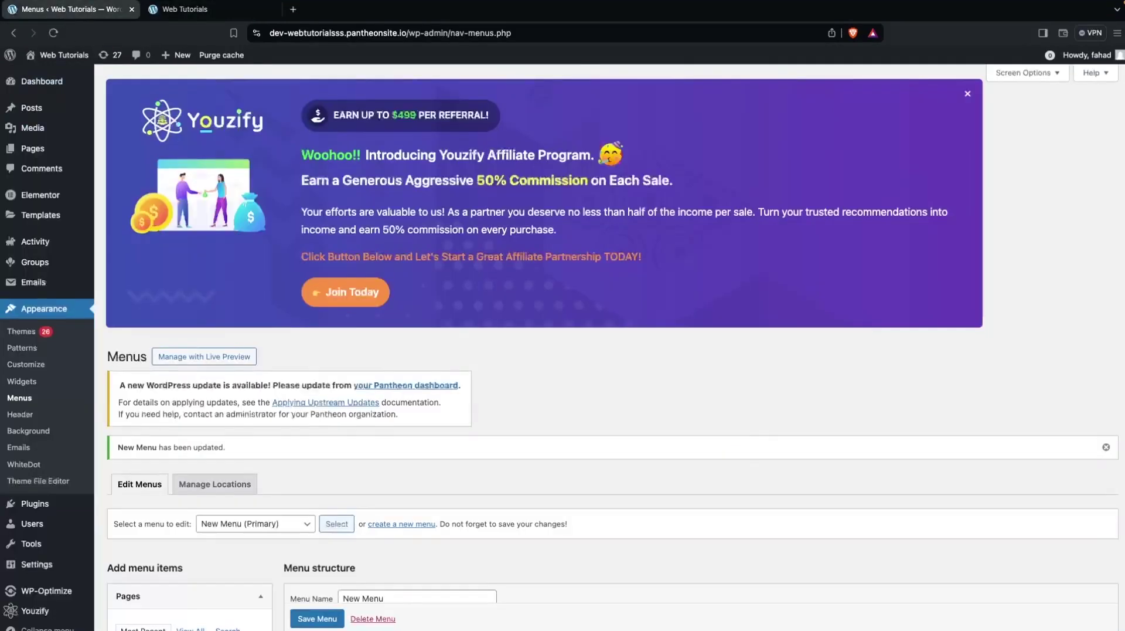
- Open Youzify Membership Settings and scroll to the Login and Password Reset page choices
mouse_move(45, 614)
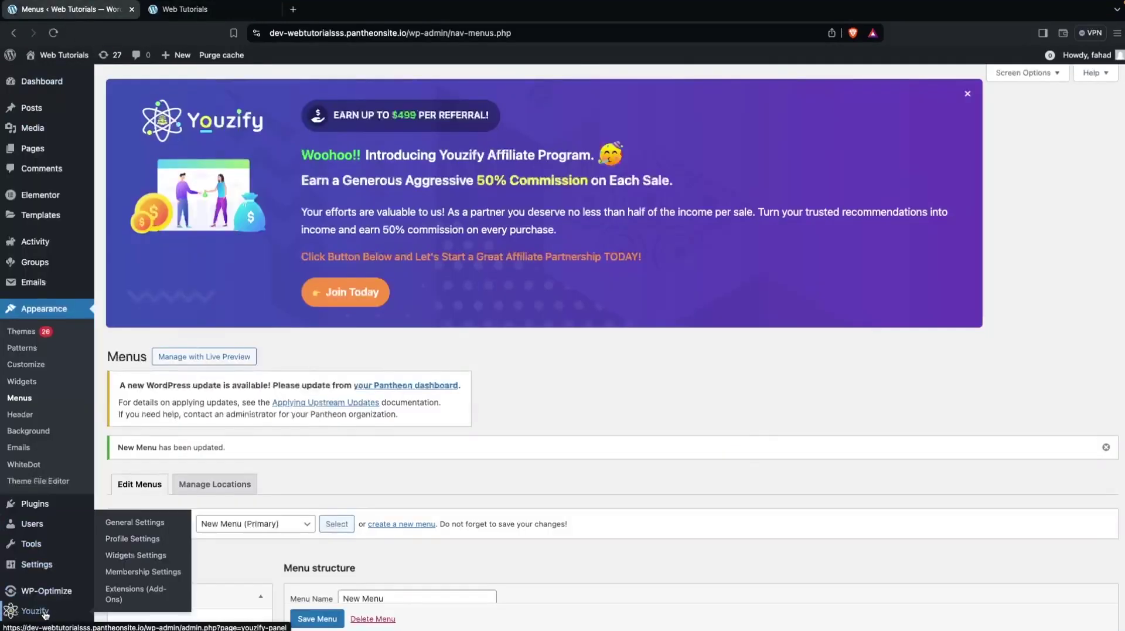
left_click(154, 571)
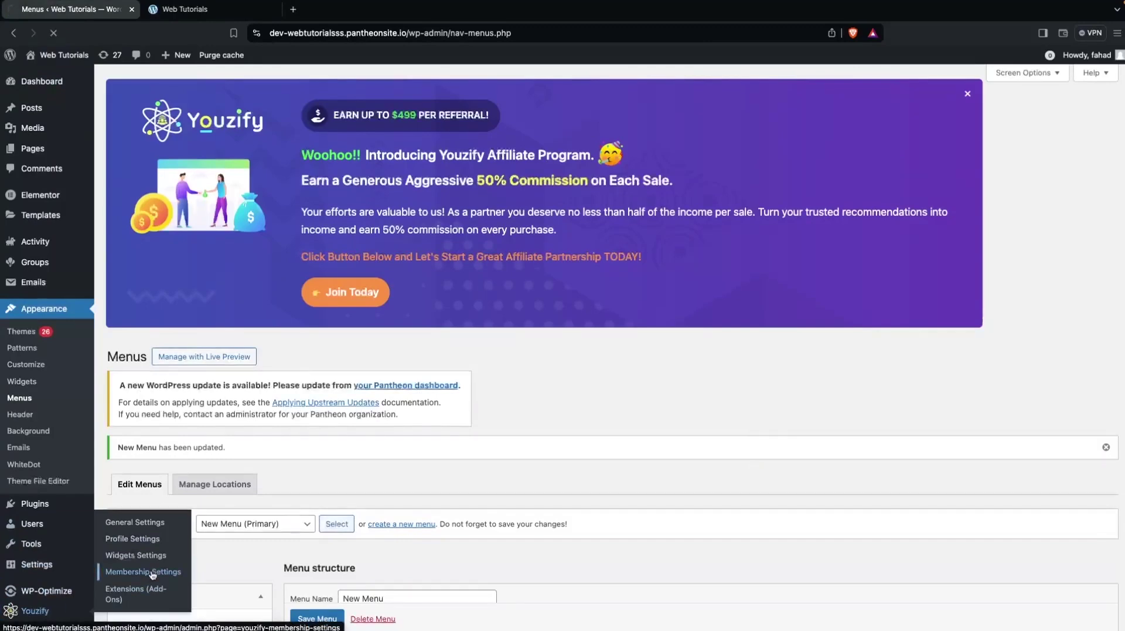
scroll(400, 481, "down", 8)
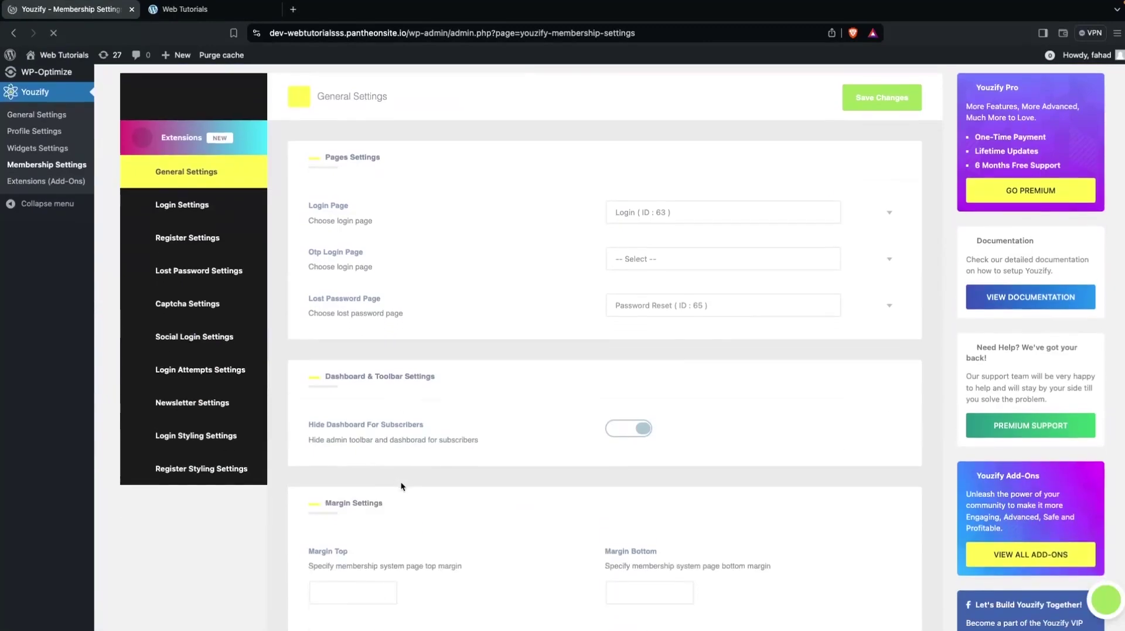
scroll(509, 415, "down", 1)
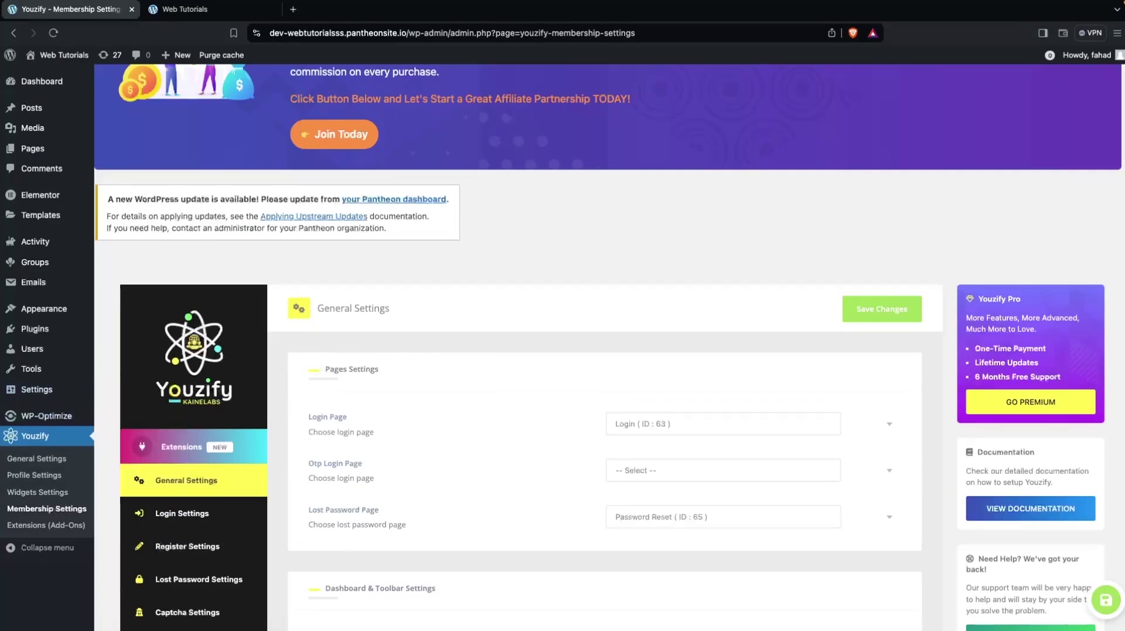
- Maximize Chrome and open the Web Tutorials site from the 'we' address-bar suggestion
mouse_move(47, 6)
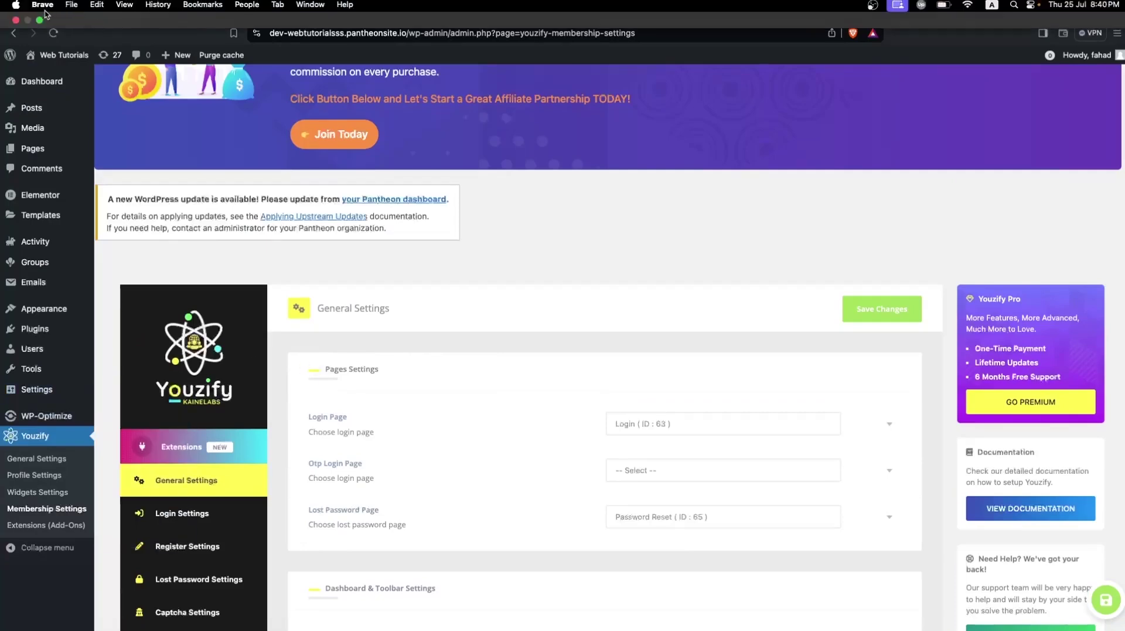
left_click(40, 22)
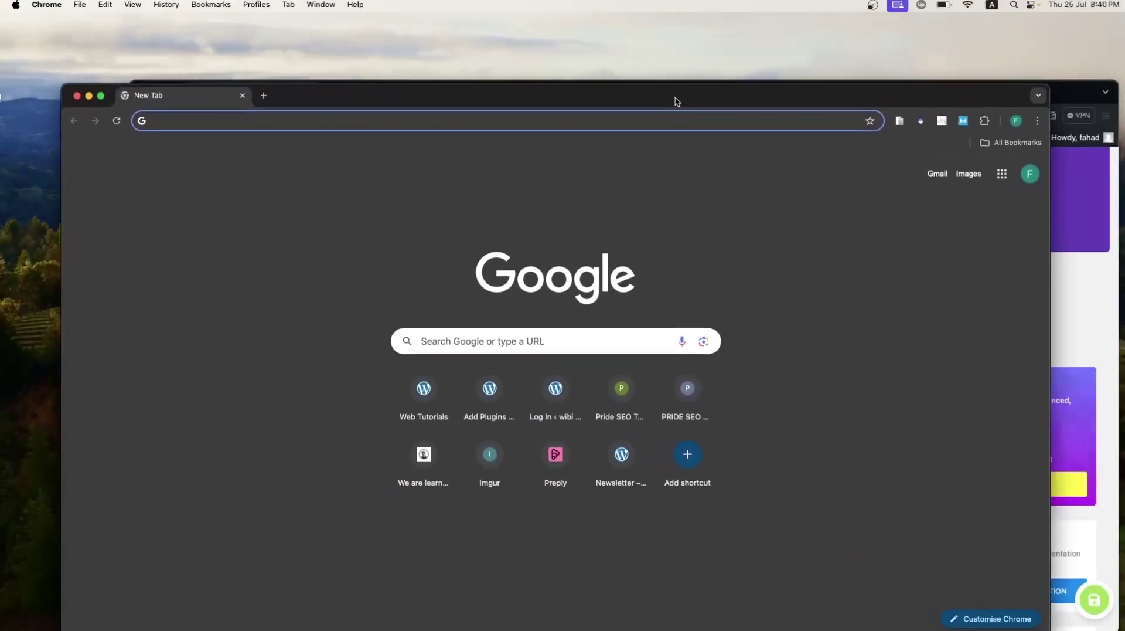
left_click(137, 38)
type("we")
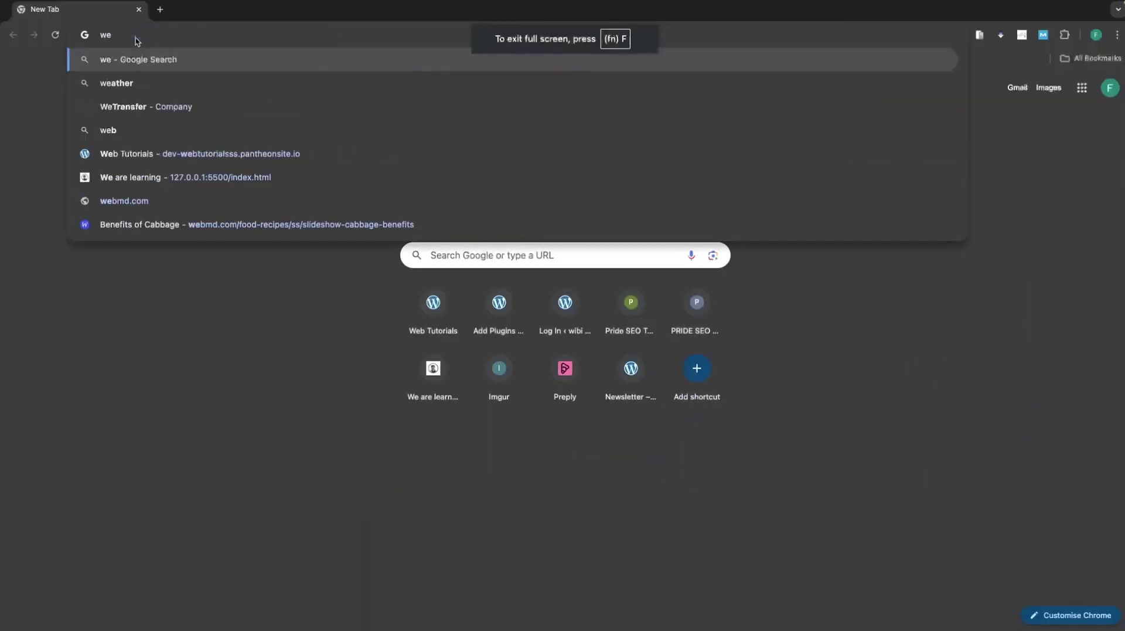
left_click(199, 154)
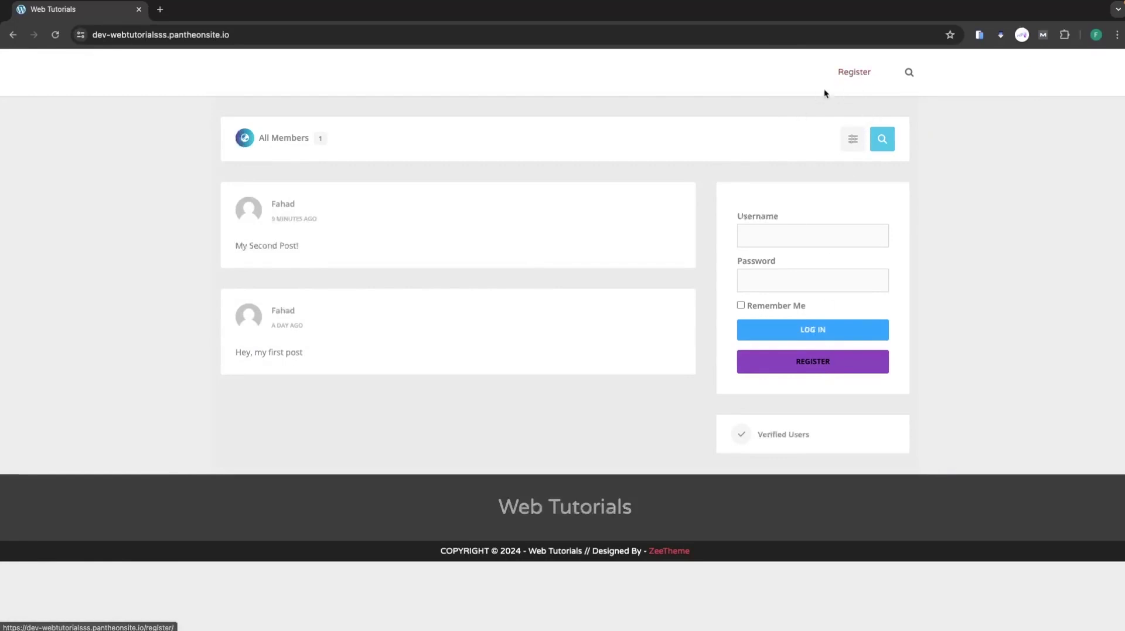
- Open the Register page and submit the sign-up form filled with the new user's details
left_click(854, 71)
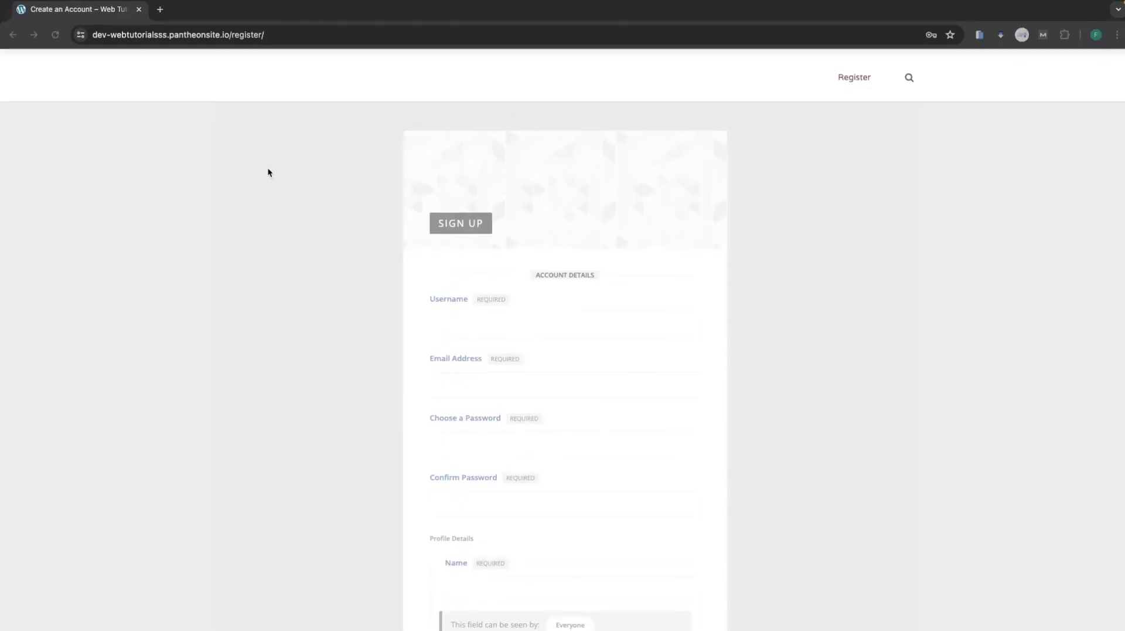
scroll(331, 275, "down", 3)
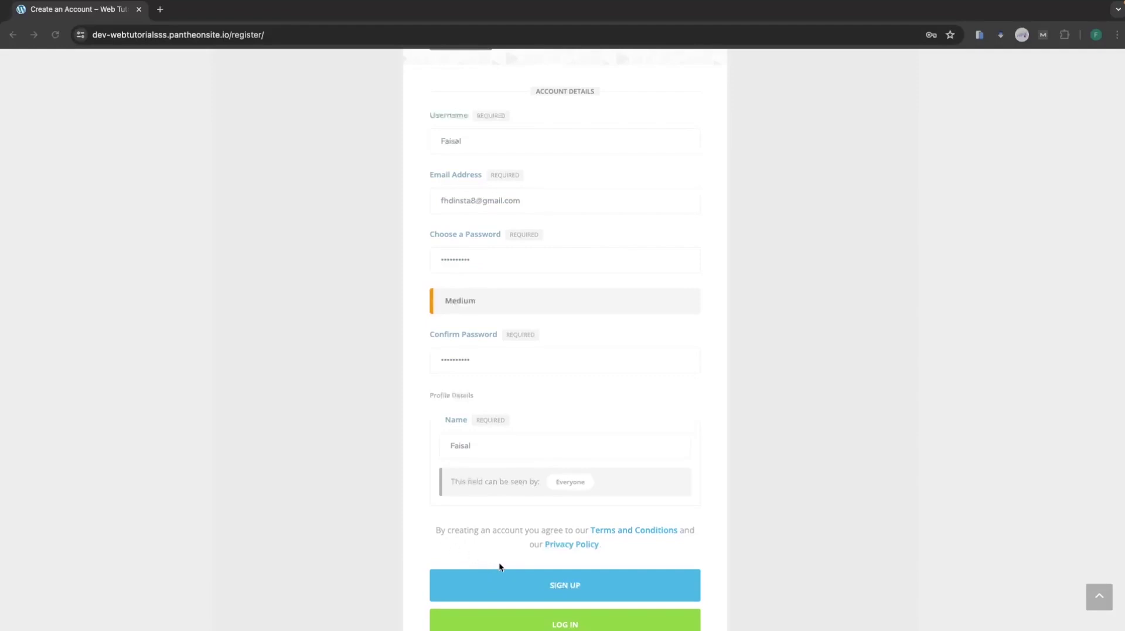
left_click(523, 580)
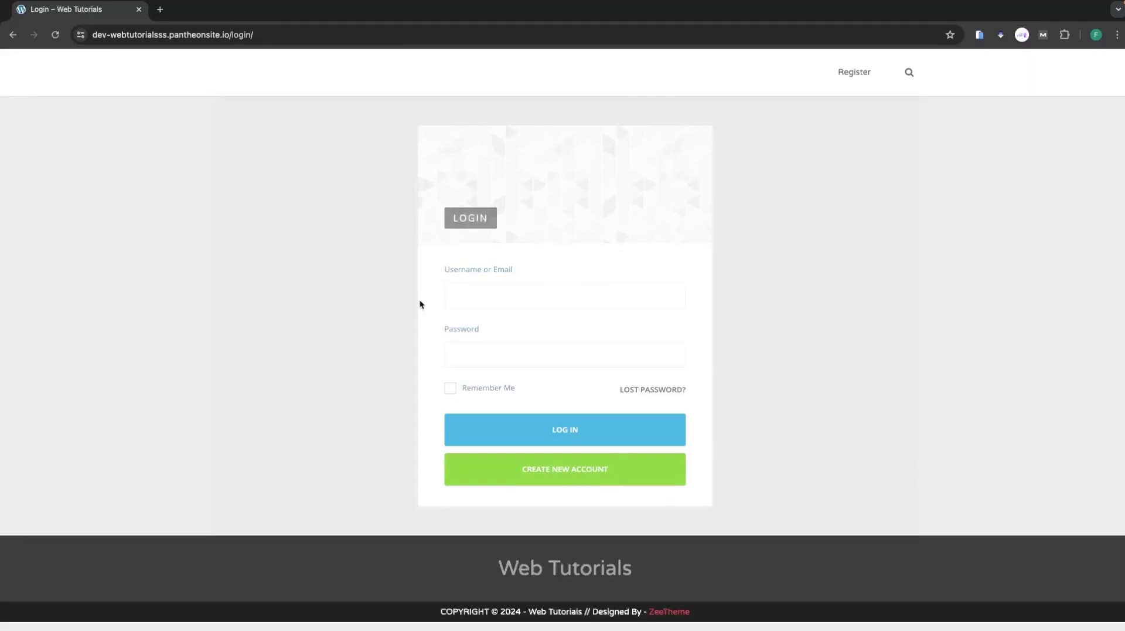
- Log in as the new member using the saved autofill credentials
left_click(523, 292)
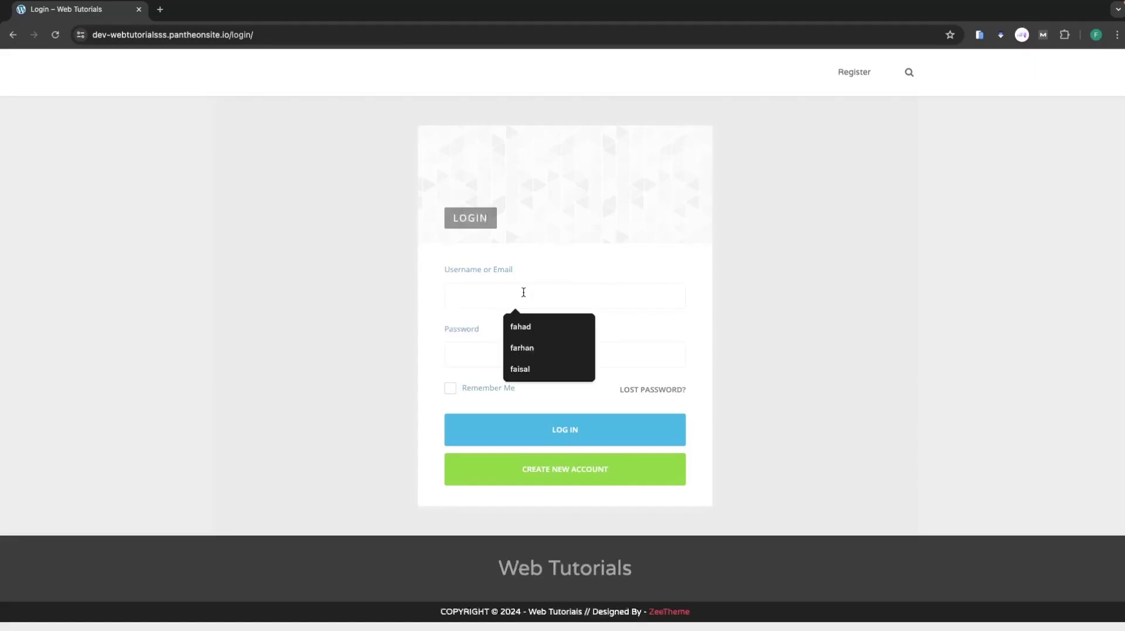
left_click(520, 369)
left_click(526, 432)
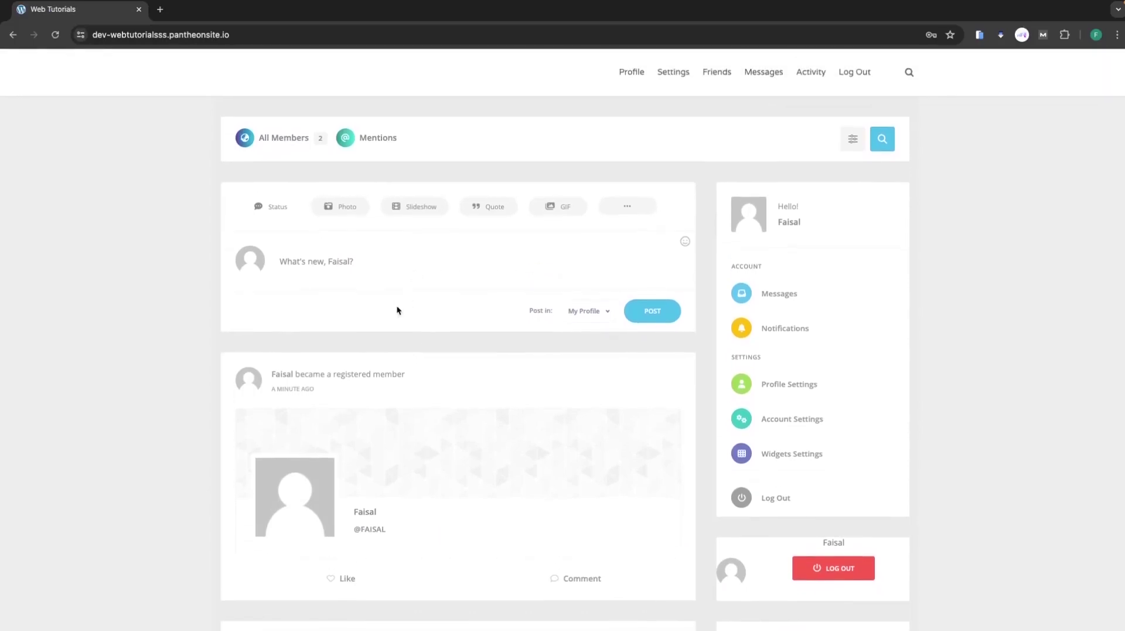
- Scroll the activity feed and open the post author's profile page
scroll(371, 343, "down", 5)
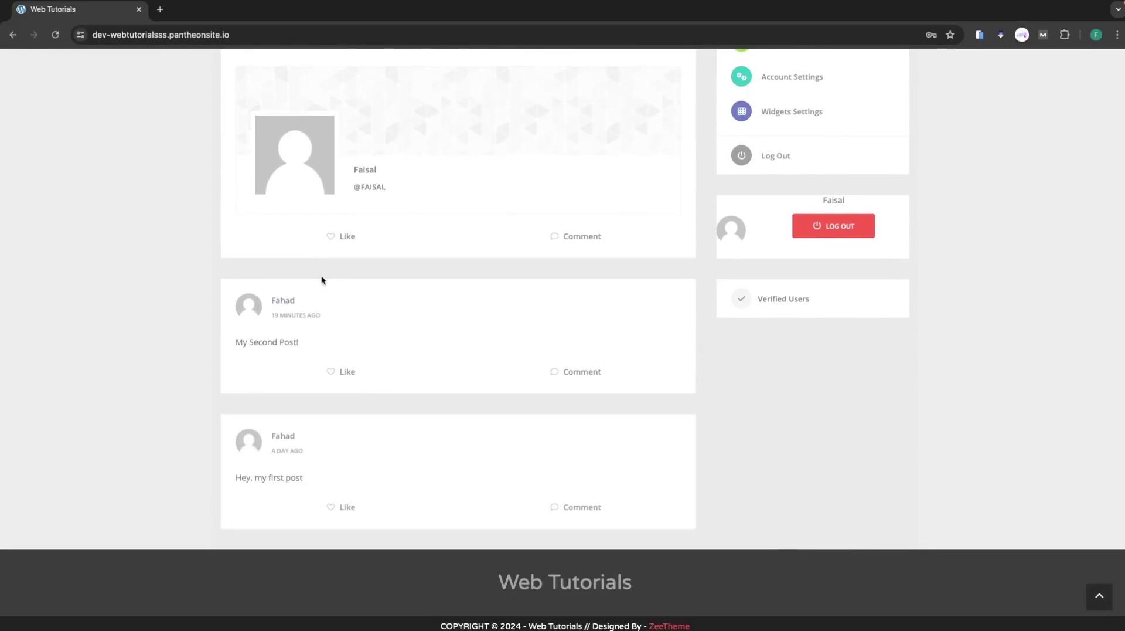
scroll(321, 280, "up", 5)
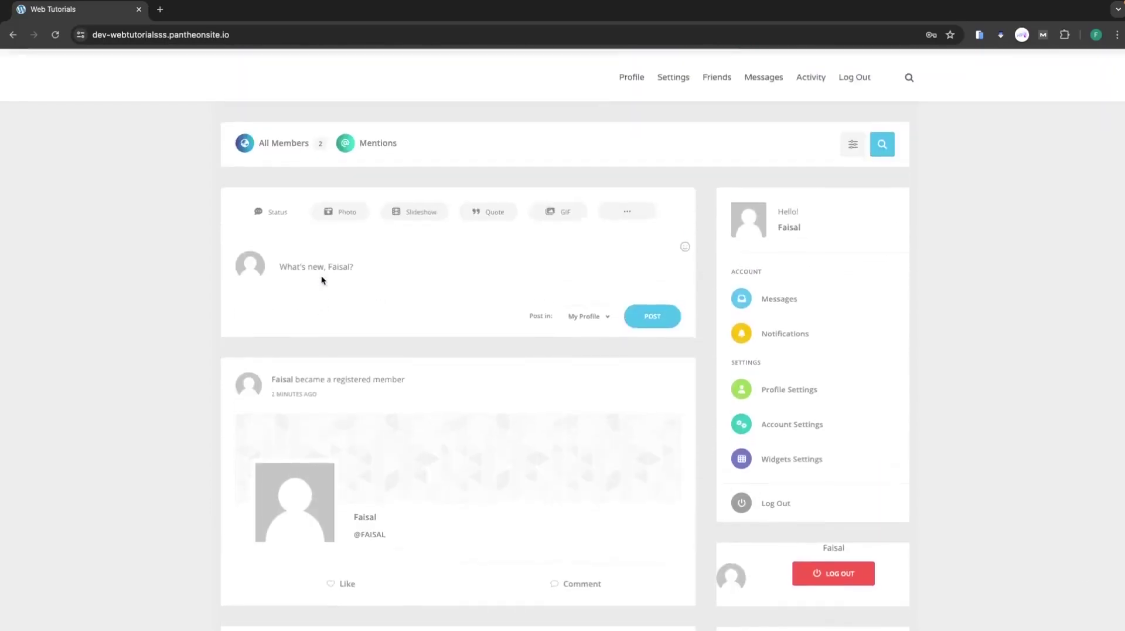
scroll(321, 279, "down", 3)
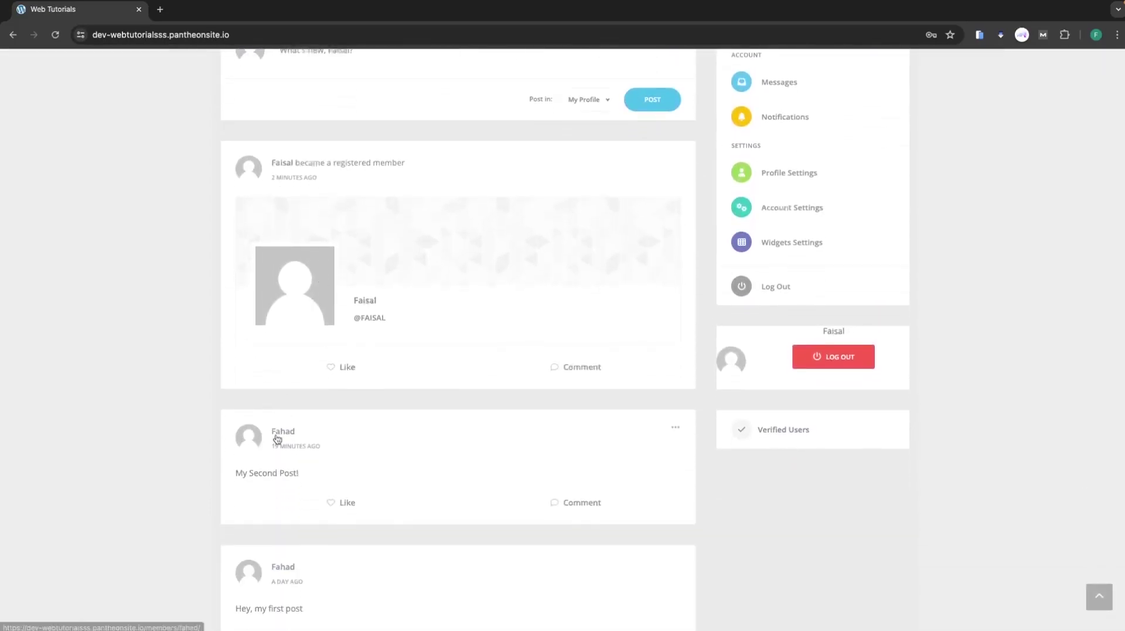
left_click(279, 437)
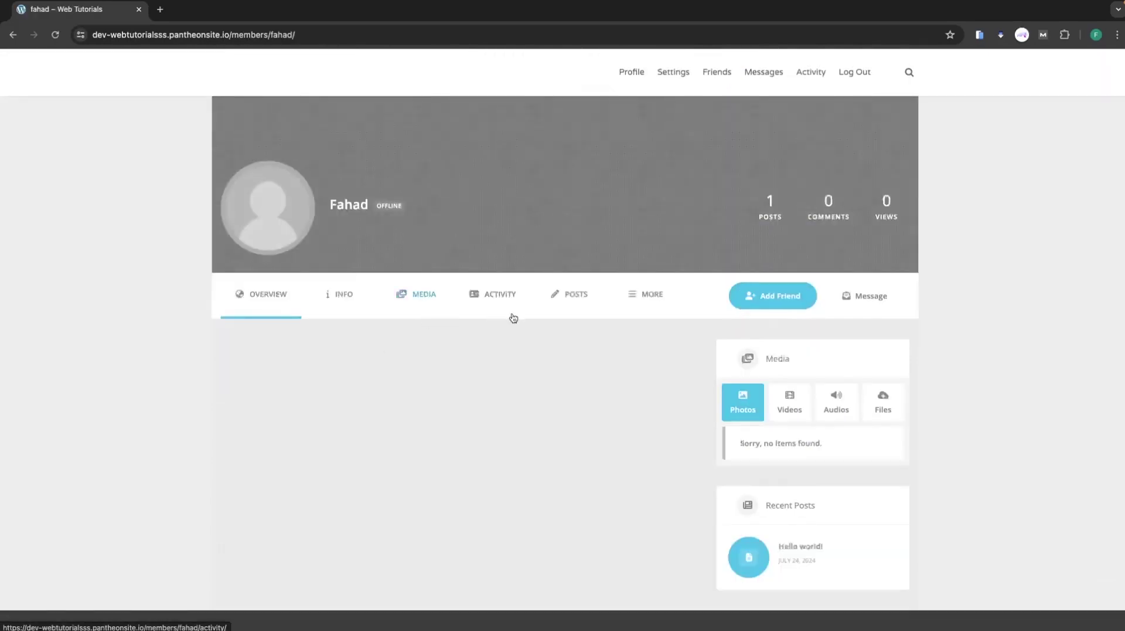
- Send this member a private message with subject 'hi' and body 'hi'
left_click(885, 305)
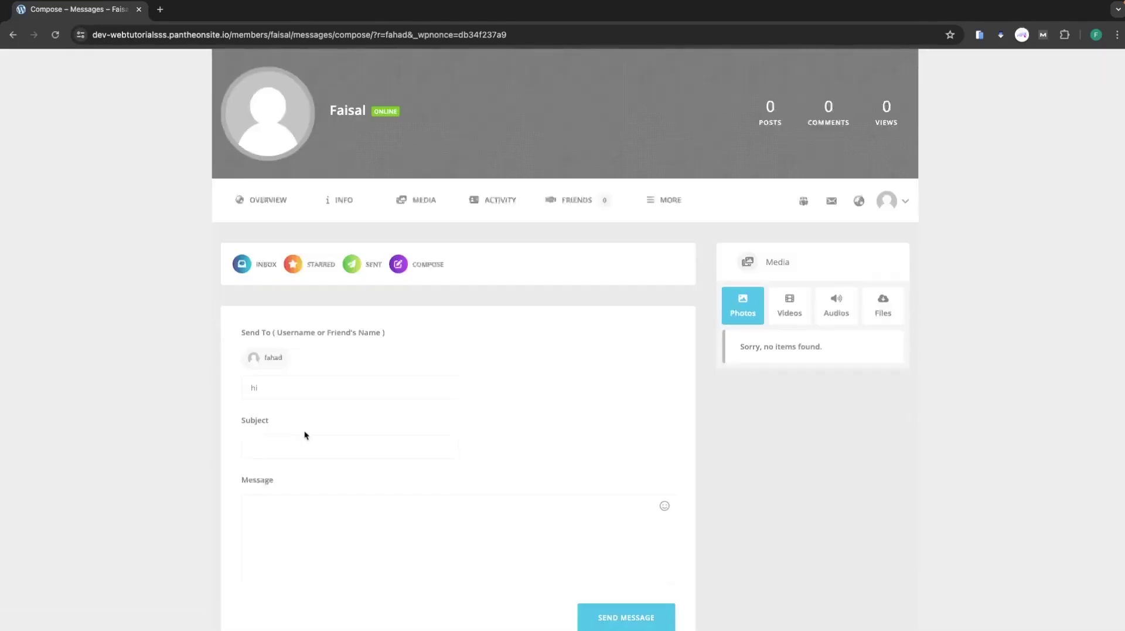
left_click(293, 446)
type("hi")
key("Tab")
type("h")
scroll(365, 528, "down", 1)
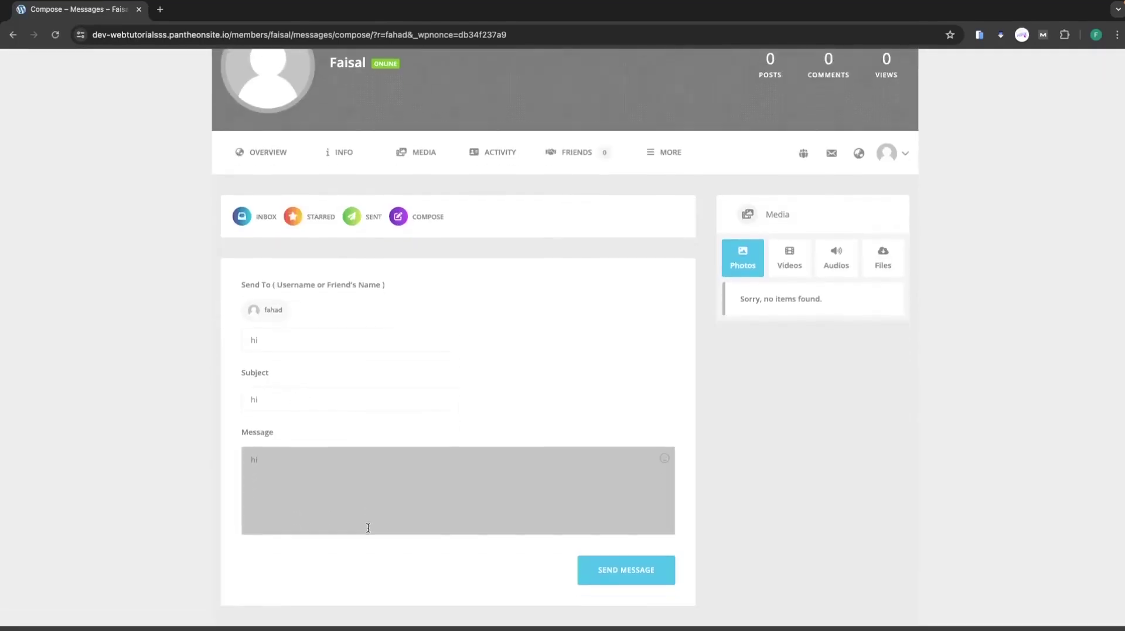
left_click(591, 574)
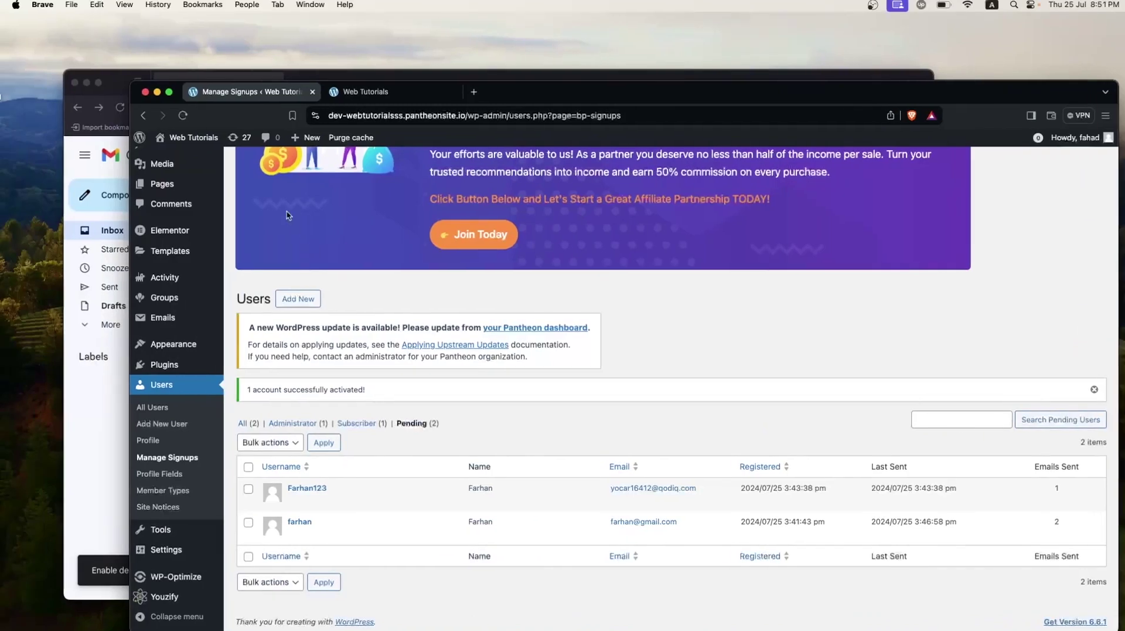
- Reload the admin's site tab and open Messages to view the new member's 'hi' conversation
left_click(357, 94)
left_click(183, 115)
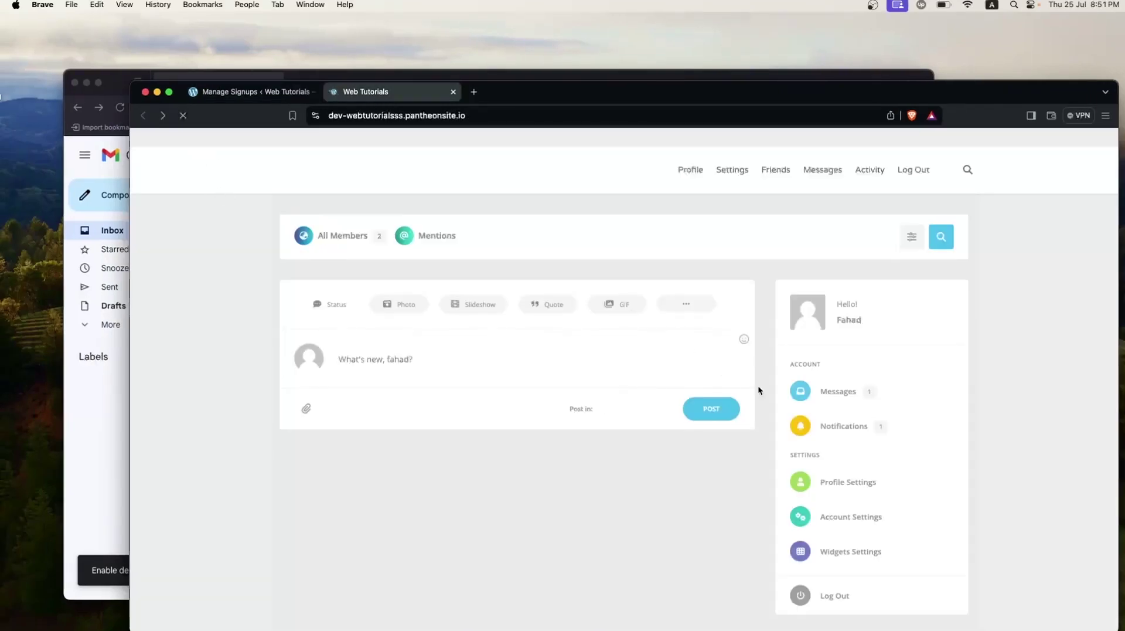
scroll(836, 399, "down", 1)
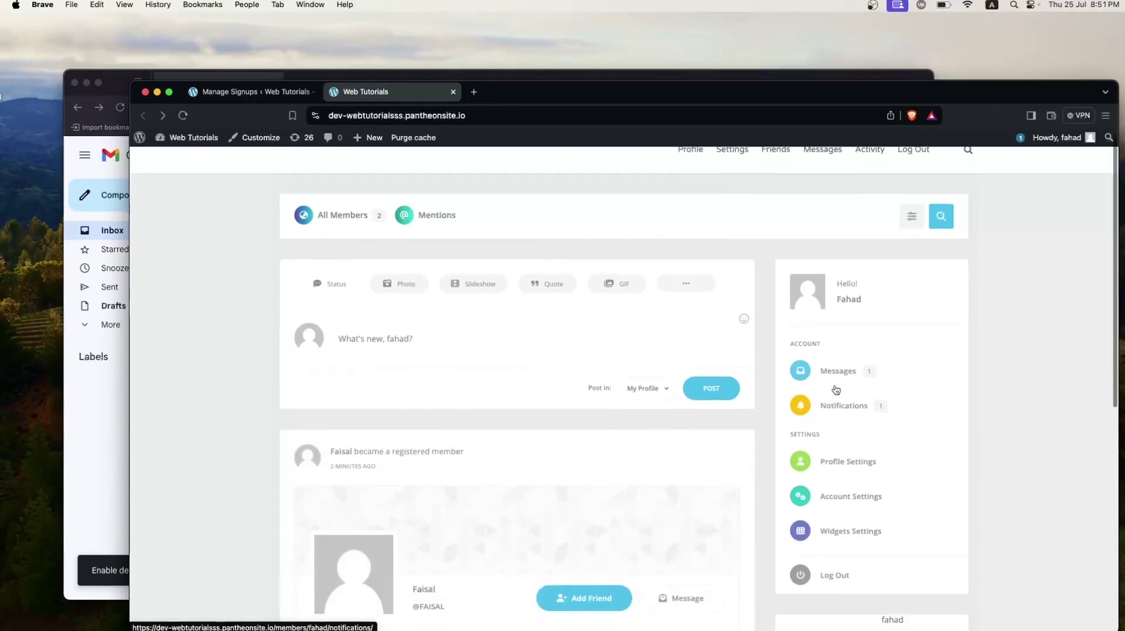
left_click(837, 372)
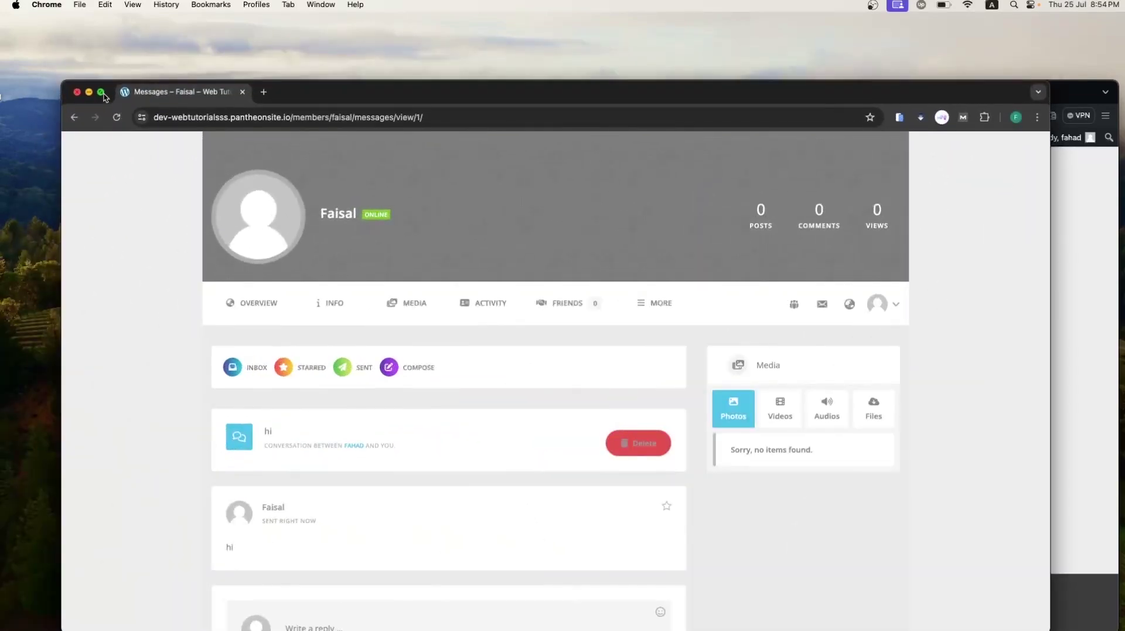
- Maximize Chrome and view the new member's Activity page
left_click(102, 92)
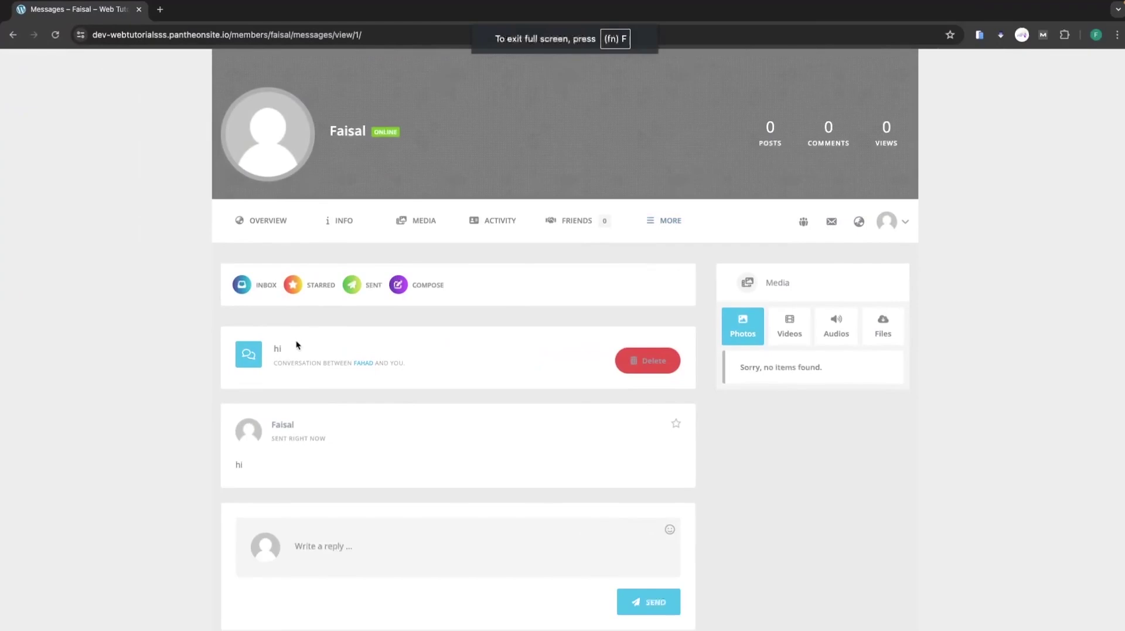
scroll(309, 282, "up", 2)
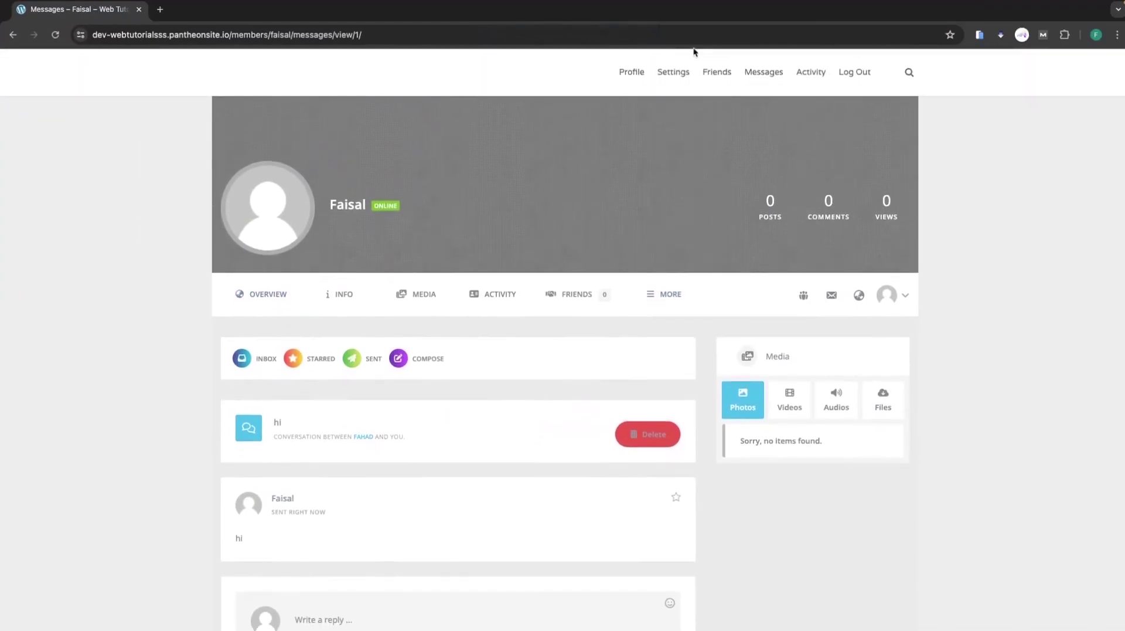
left_click(813, 74)
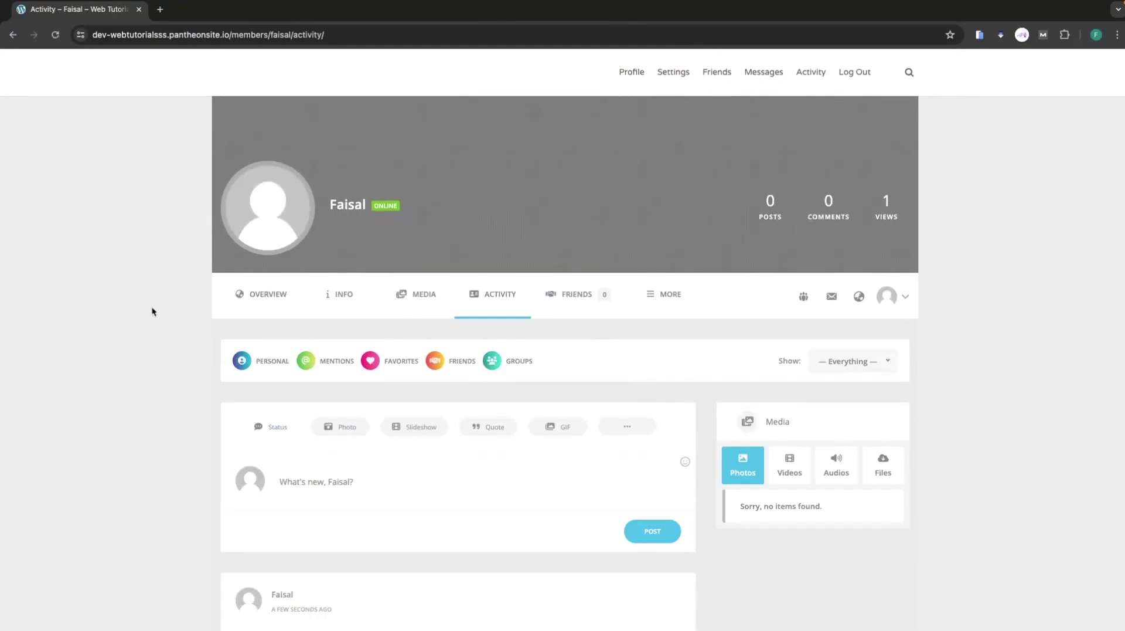
scroll(152, 311, "down", 3)
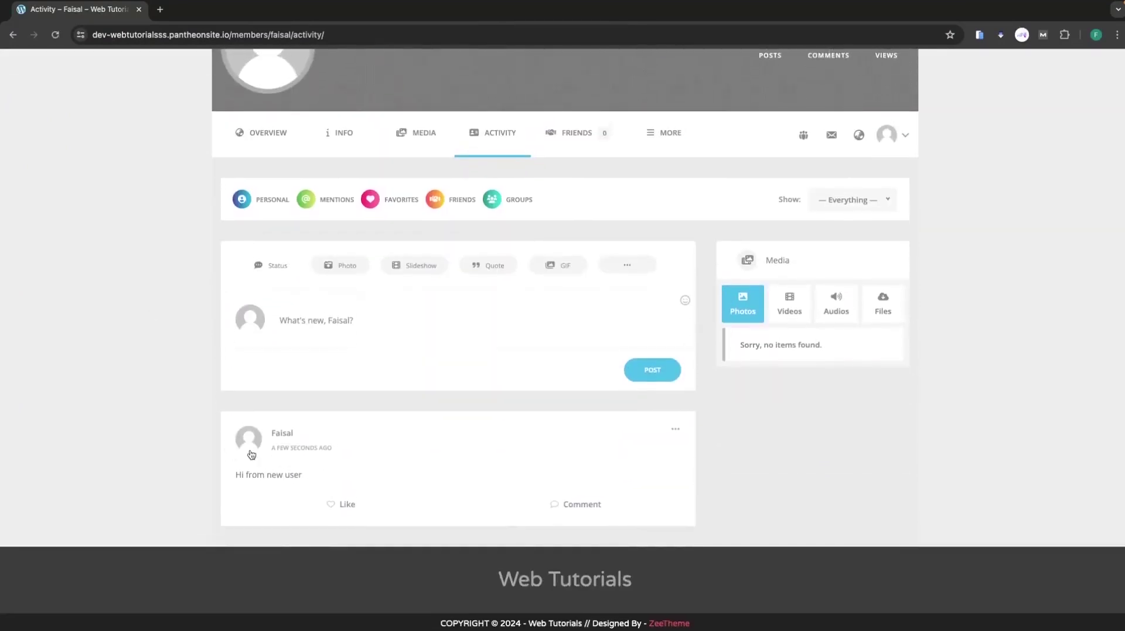
scroll(305, 381, "up", 5)
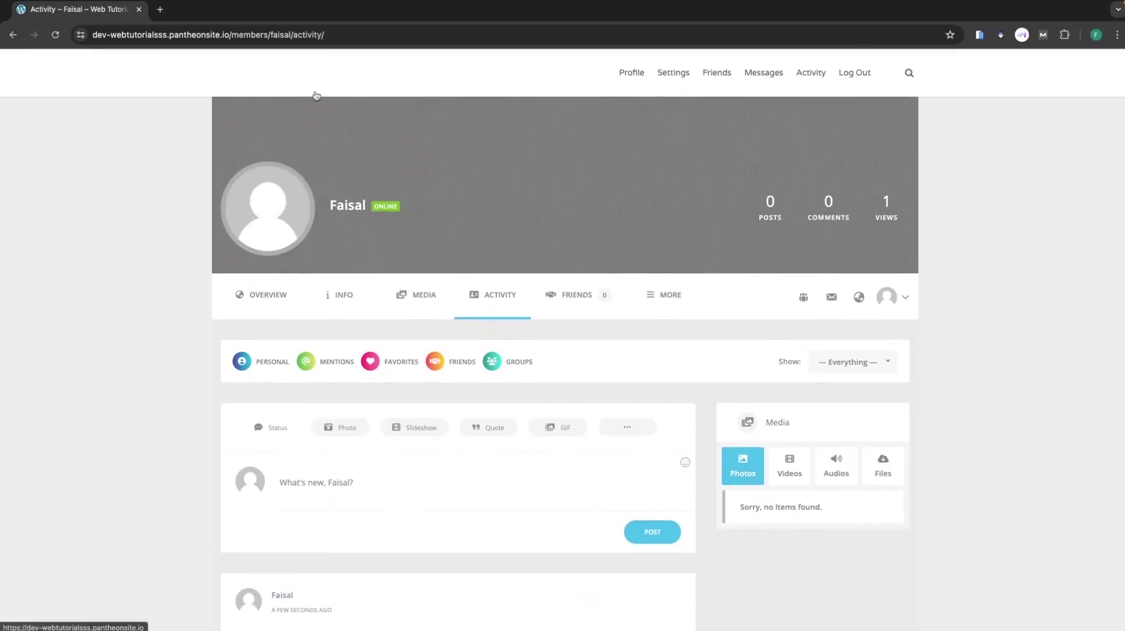
- Load the site root to see 'Hi from new user' atop the home activity feed
left_click(232, 36)
left_click_drag(232, 36, 395, 37)
key("BackSpace")
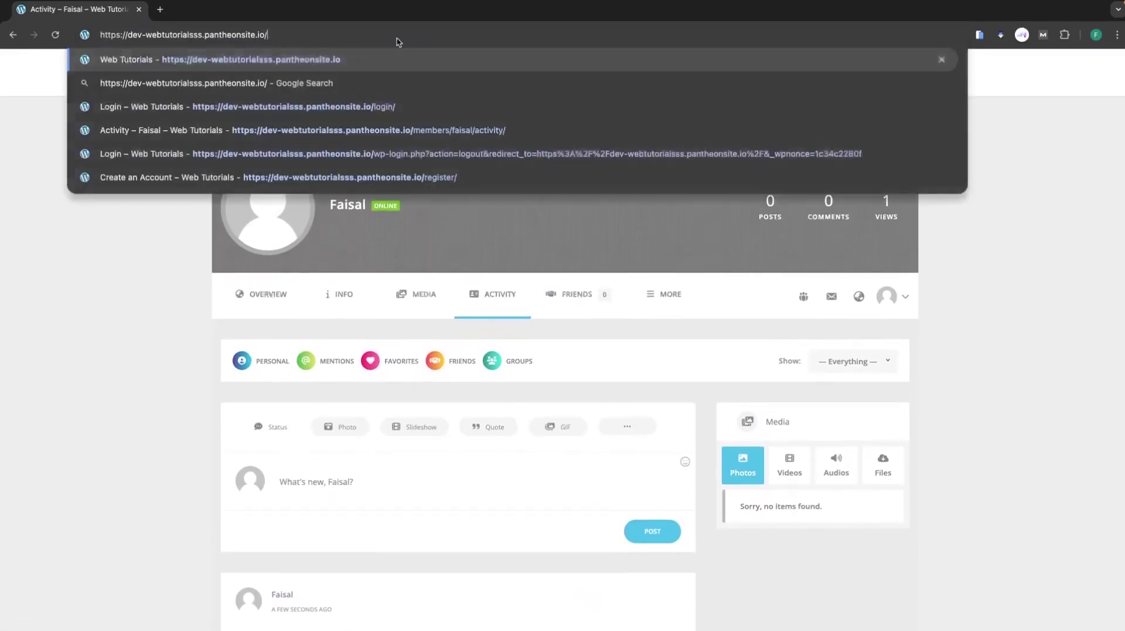
key("Return")
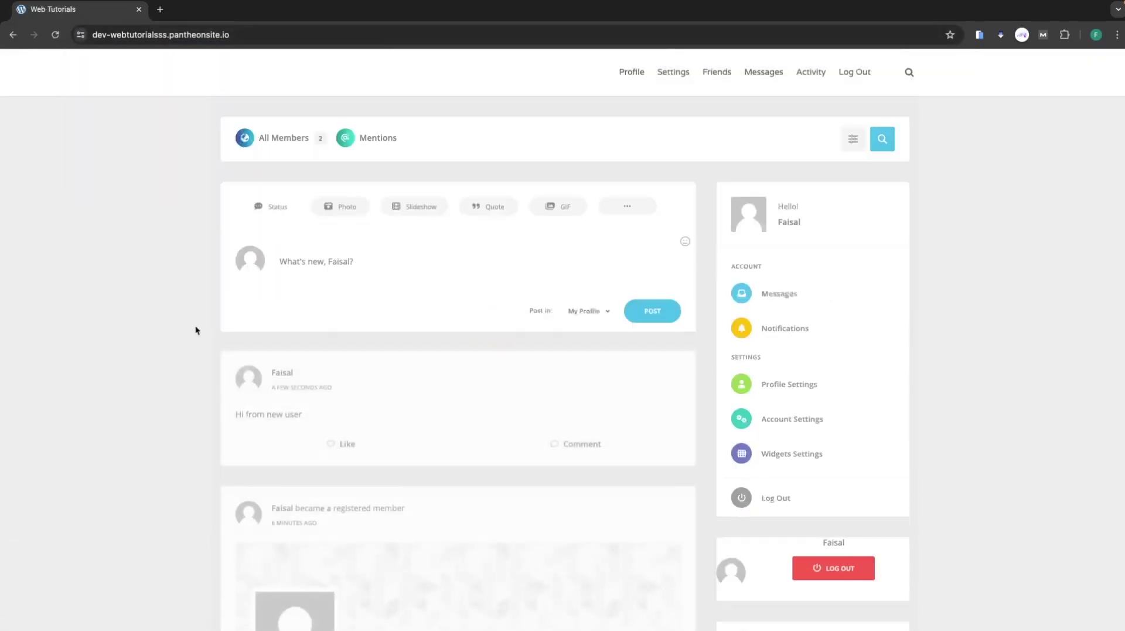
scroll(209, 365, "down", 2)
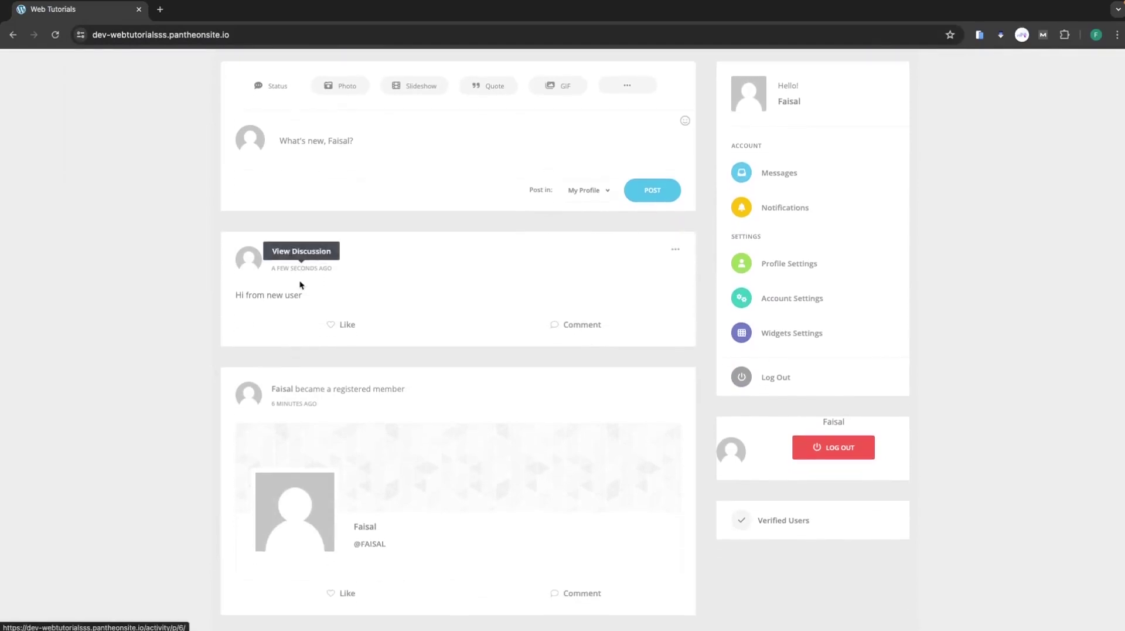
scroll(301, 292, "up", 2)
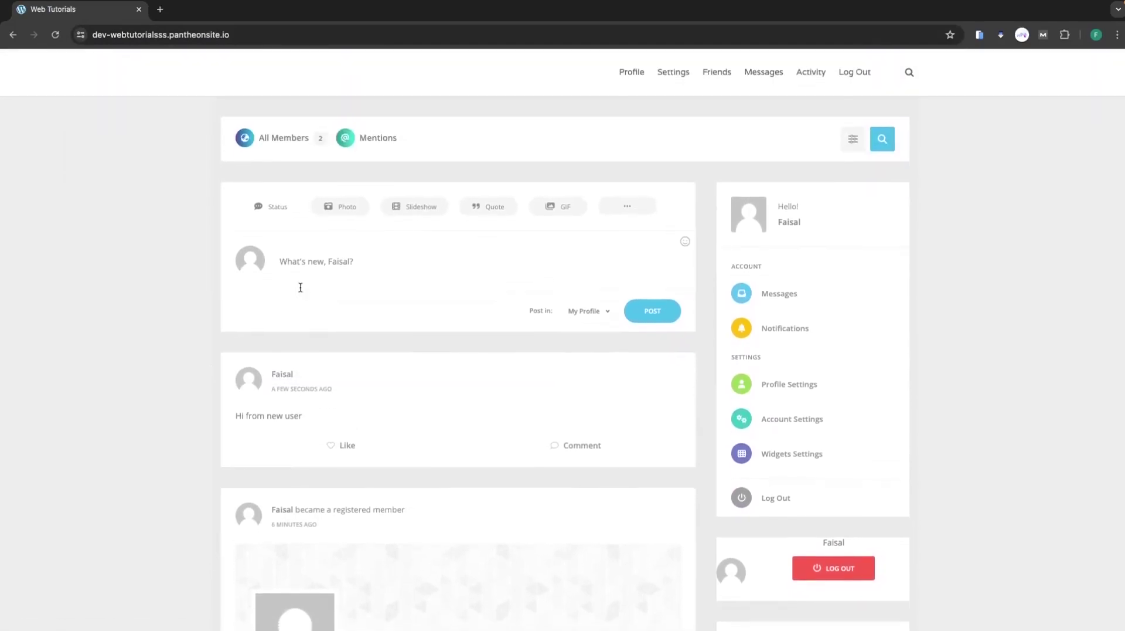